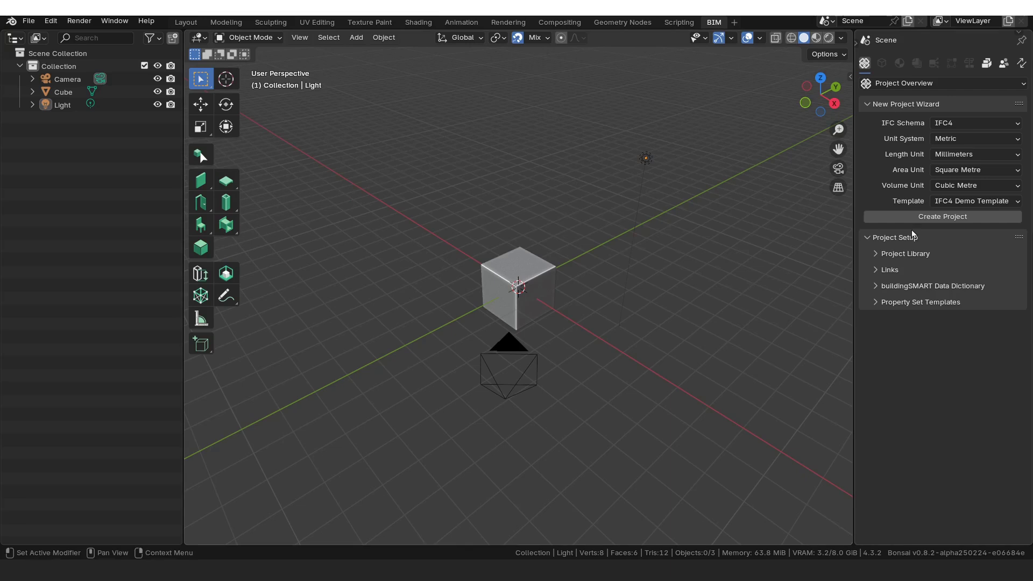
- Create a new metric IFC4 project in millimetres from the IFC4 Demo Template
{"action": "left_click", "coordinate": [955, 201]}
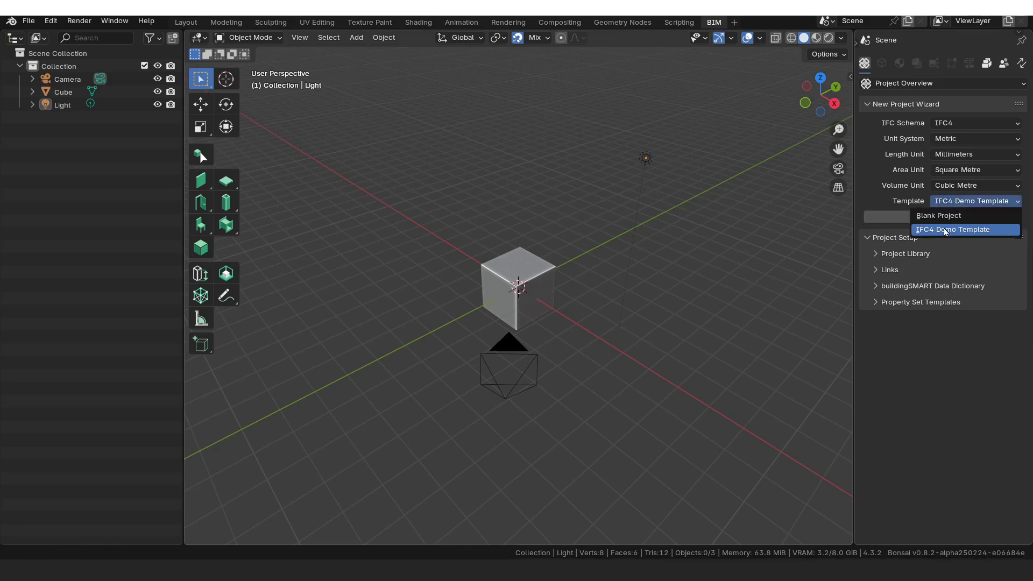
{"action": "left_click", "coordinate": [967, 231]}
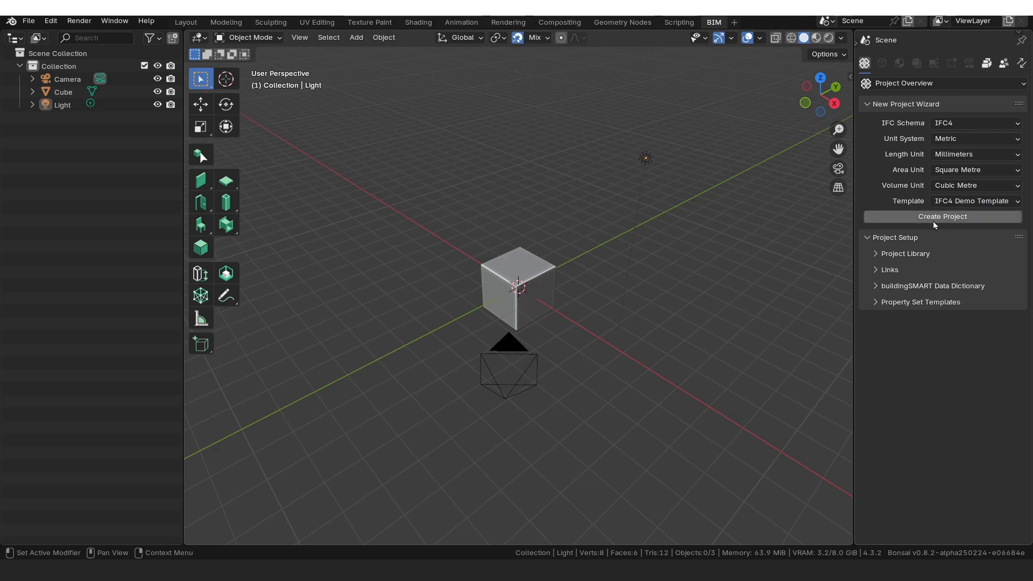
{"action": "left_click", "coordinate": [934, 220]}
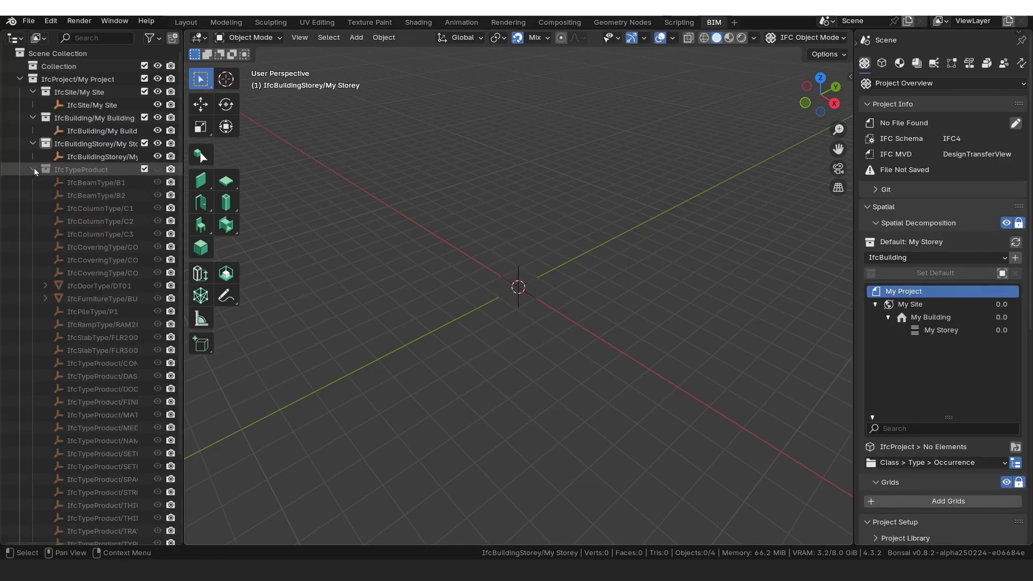
- Widen the outliner so full element names fit and collapse the IfcTypeProduct collection
{"action": "left_click_drag", "start_coordinate": [182, 177], "coordinate": [213, 177]}
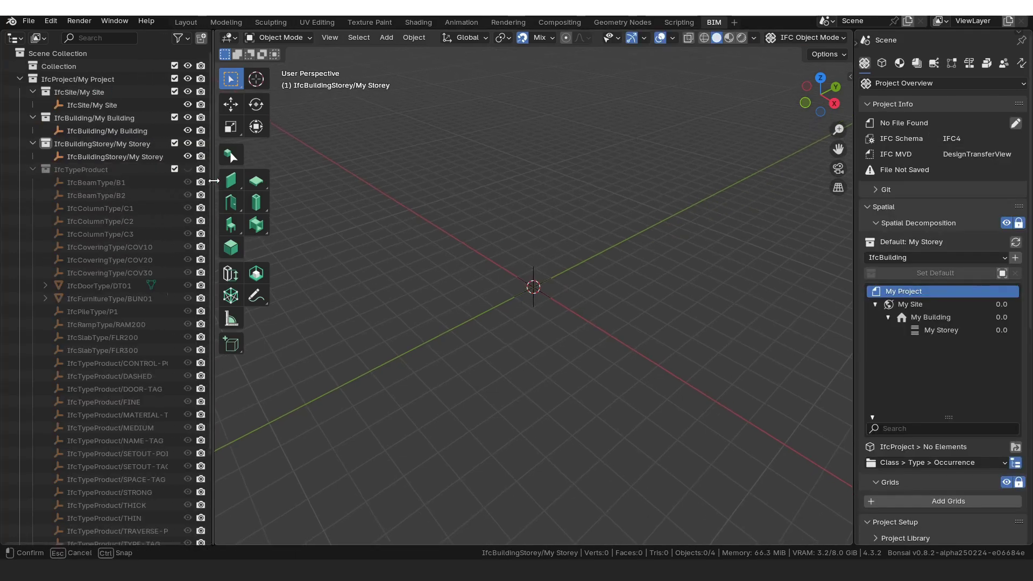
{"action": "left_click", "coordinate": [87, 312]}
{"action": "left_click", "coordinate": [32, 169]}
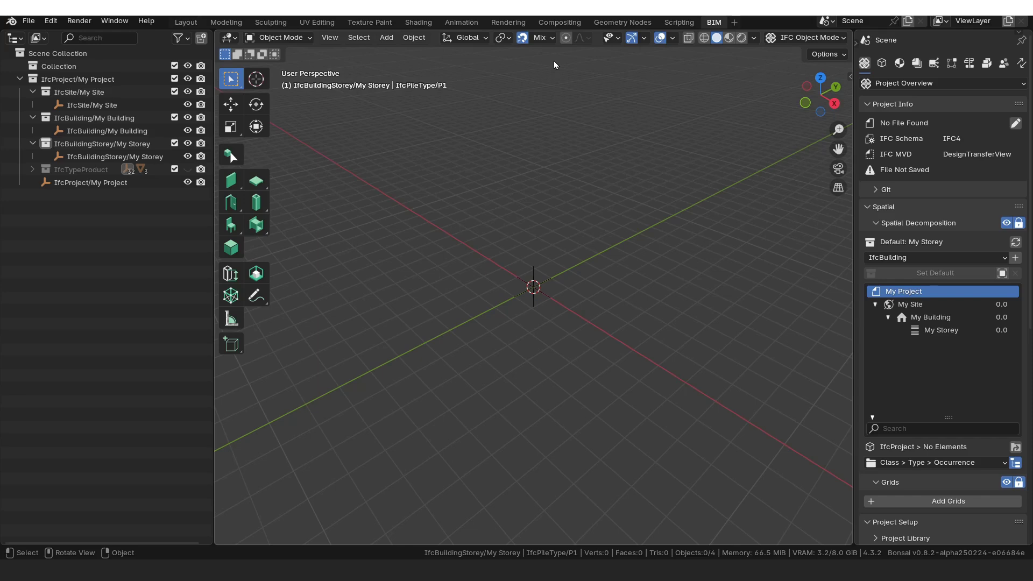
- Set the snap targets to Vertex, Edge, Face, Edge Center and Edge Perpendicular
{"action": "left_click", "coordinate": [547, 42]}
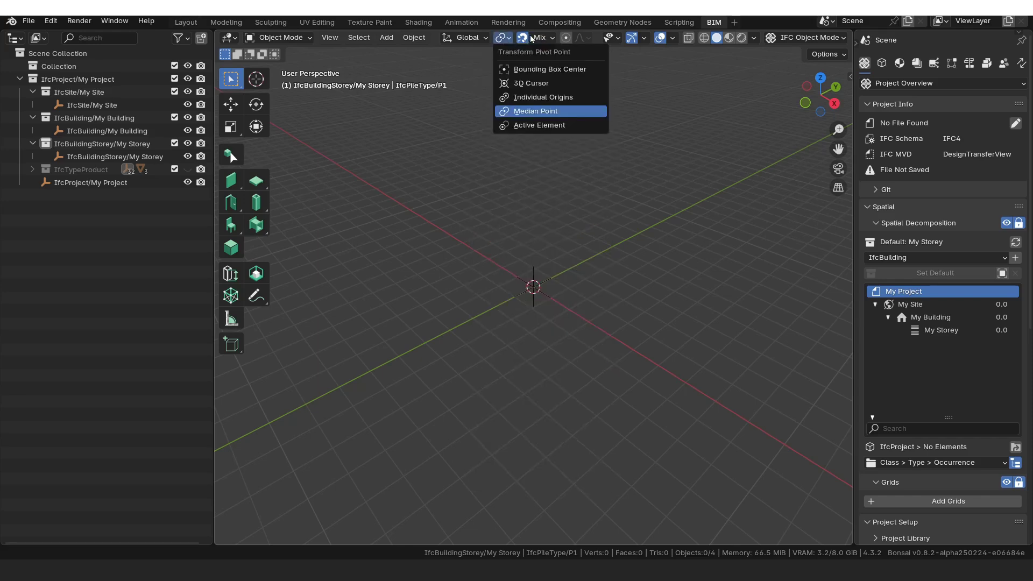
{"action": "left_click", "coordinate": [544, 42]}
{"action": "left_click", "coordinate": [524, 39]}
{"action": "left_click", "coordinate": [544, 42]}
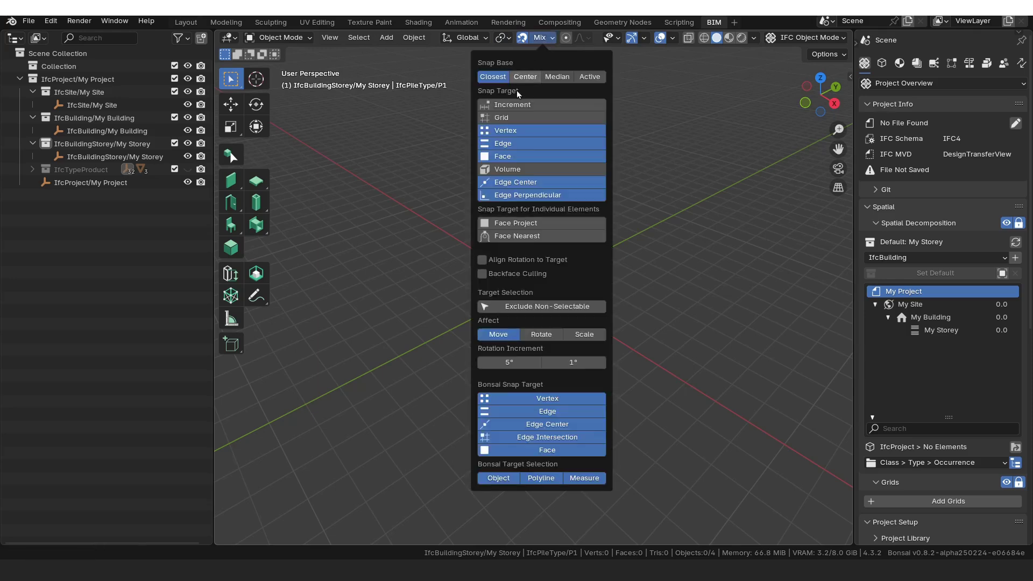
{"action": "left_click", "coordinate": [553, 132]}
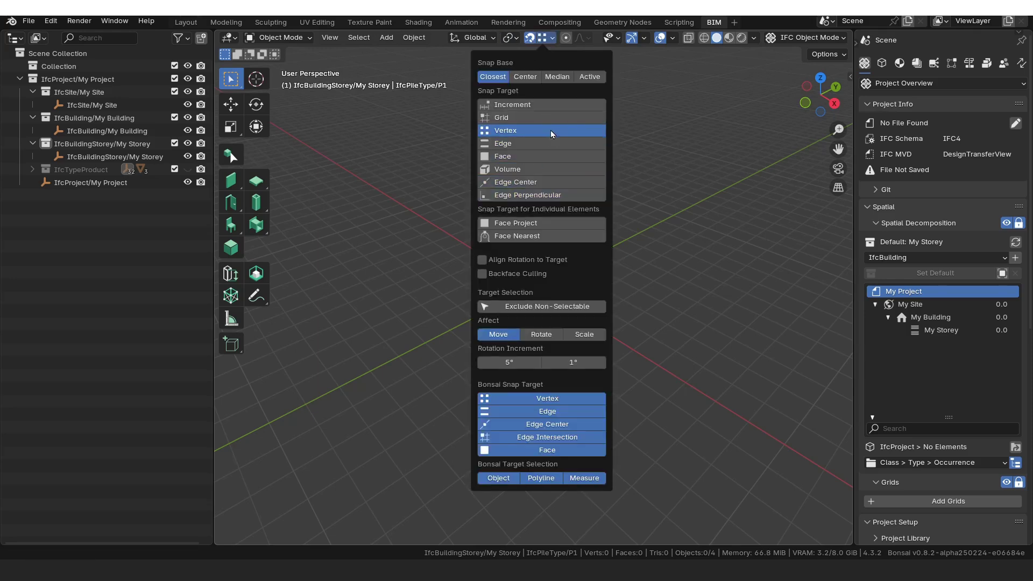
{"action": "left_click", "coordinate": [549, 148], "text": "shift"}
{"action": "left_click", "coordinate": [542, 157], "text": "shift"}
{"action": "left_click", "coordinate": [540, 183], "text": "shift"}
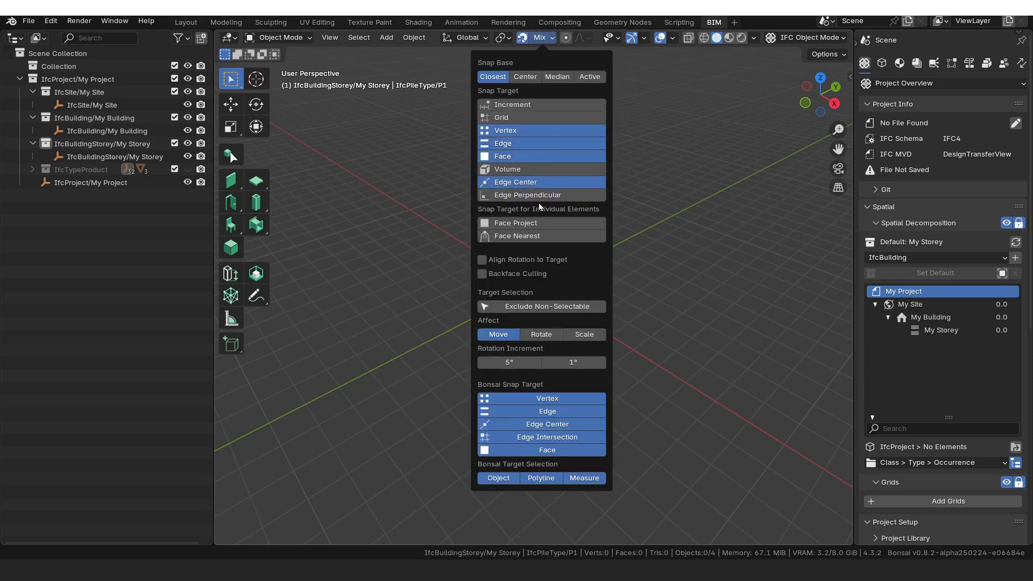
{"action": "left_click", "coordinate": [539, 197], "text": "shift"}
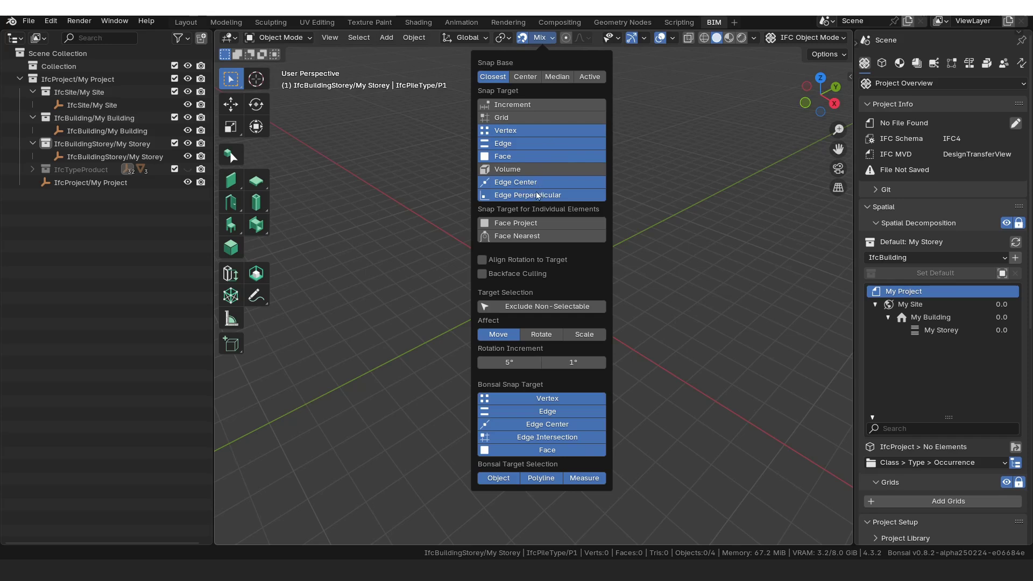
{"action": "left_click", "coordinate": [644, 38]}
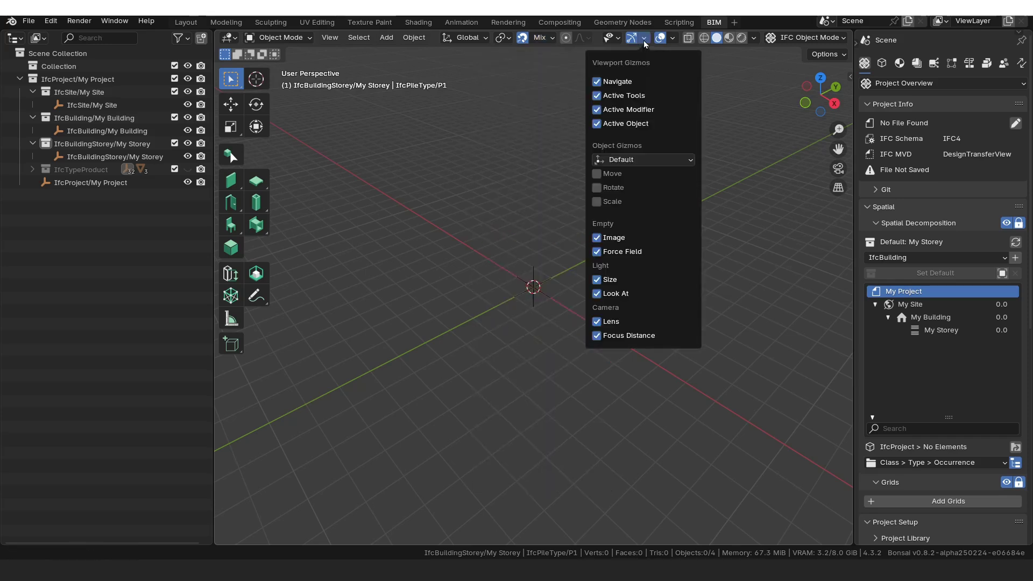
{"action": "left_click", "coordinate": [598, 175]}
{"action": "left_click", "coordinate": [672, 39]}
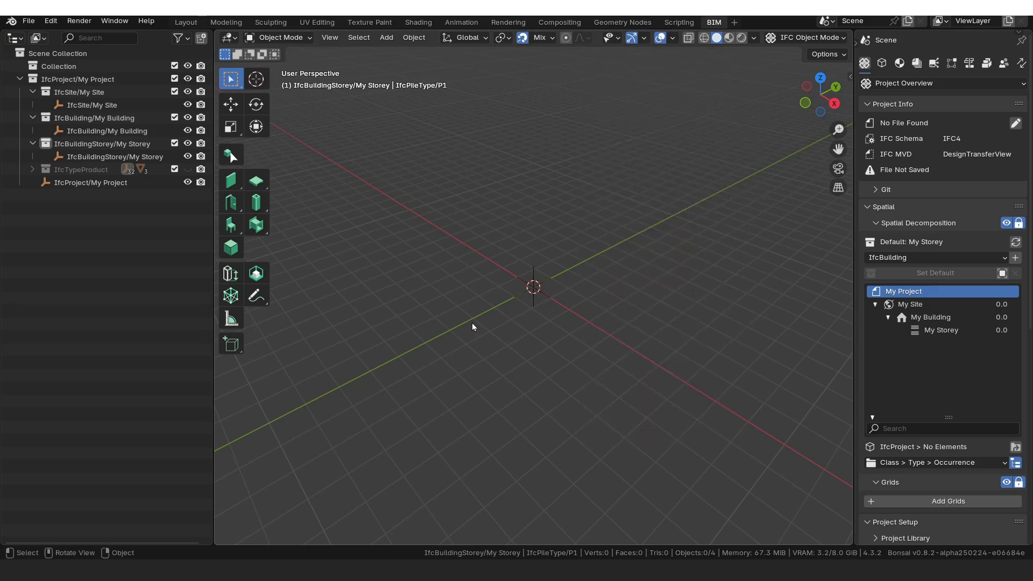
{"action": "left_click", "coordinate": [538, 292]}
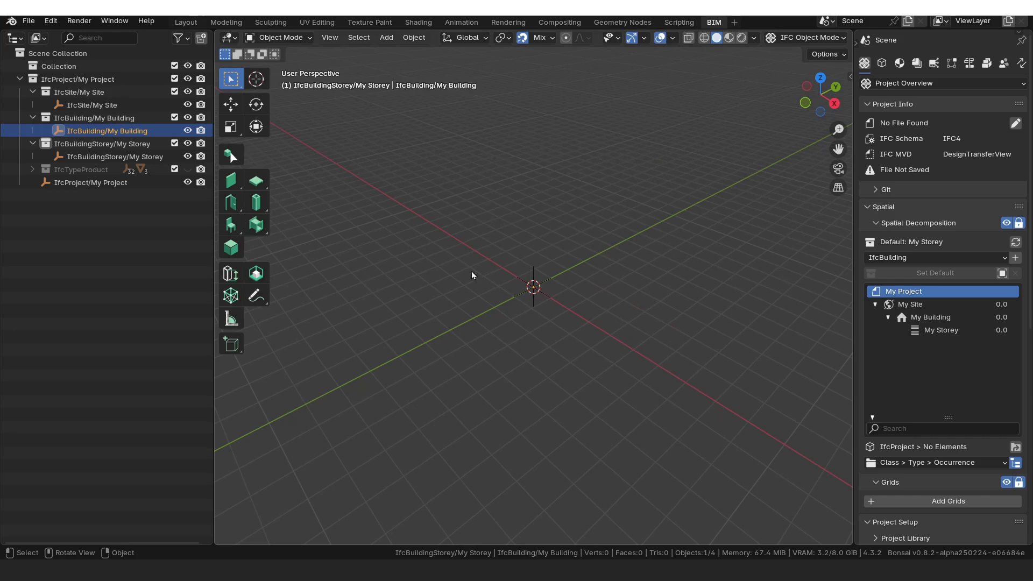
{"action": "left_click", "coordinate": [606, 321]}
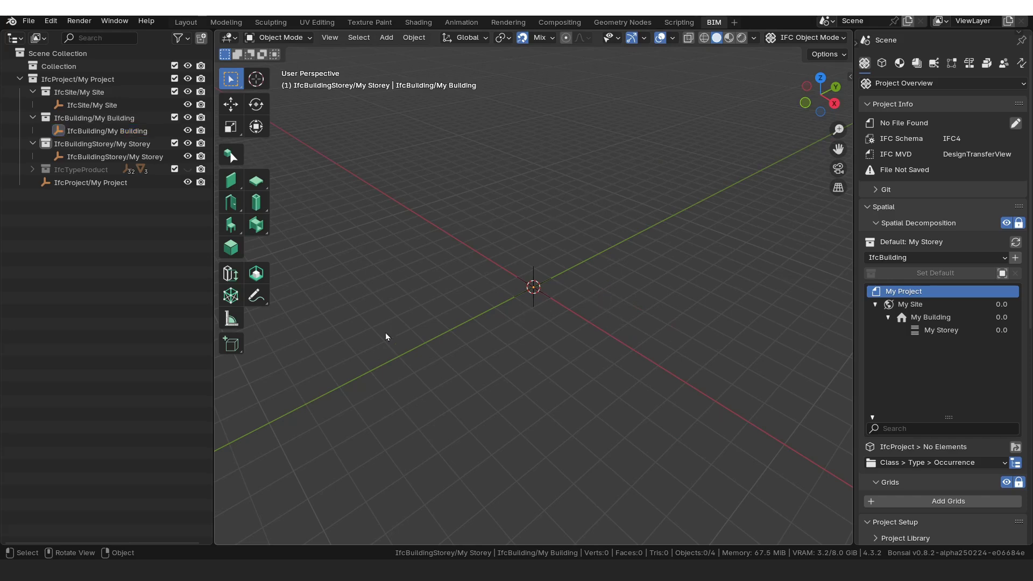
- Toggle Shadow and Cavity off and back on in the viewport shading, with the cavity type set to Both
{"action": "left_click", "coordinate": [754, 37]}
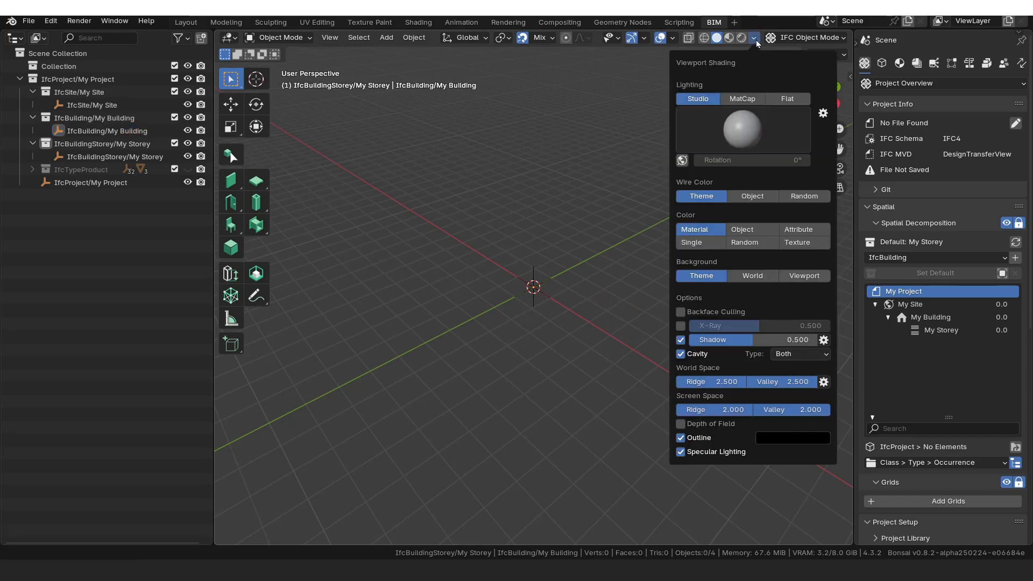
{"action": "left_click", "coordinate": [682, 342]}
{"action": "left_click", "coordinate": [682, 343]}
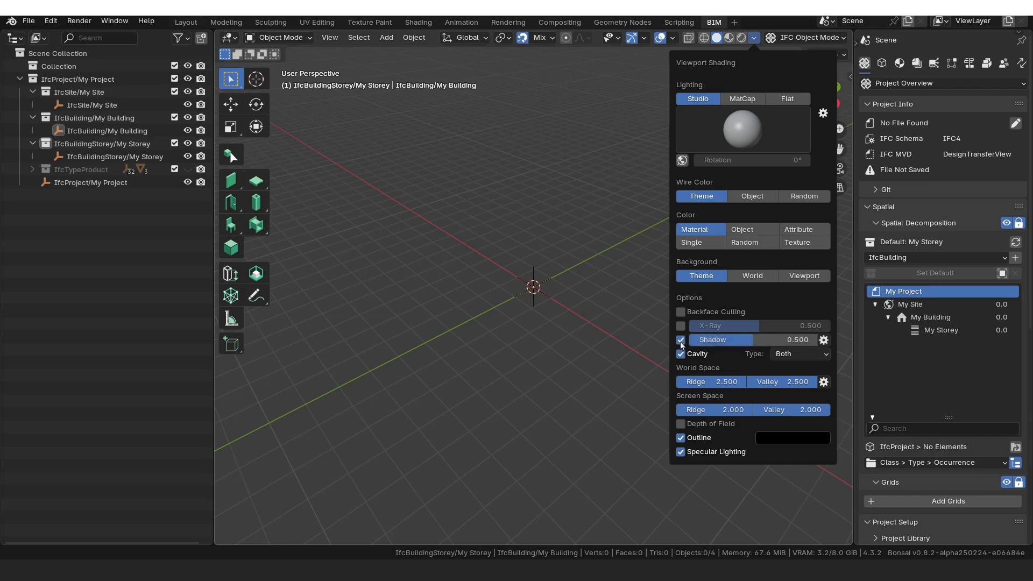
{"action": "left_click", "coordinate": [682, 341]}
{"action": "left_click", "coordinate": [681, 355]}
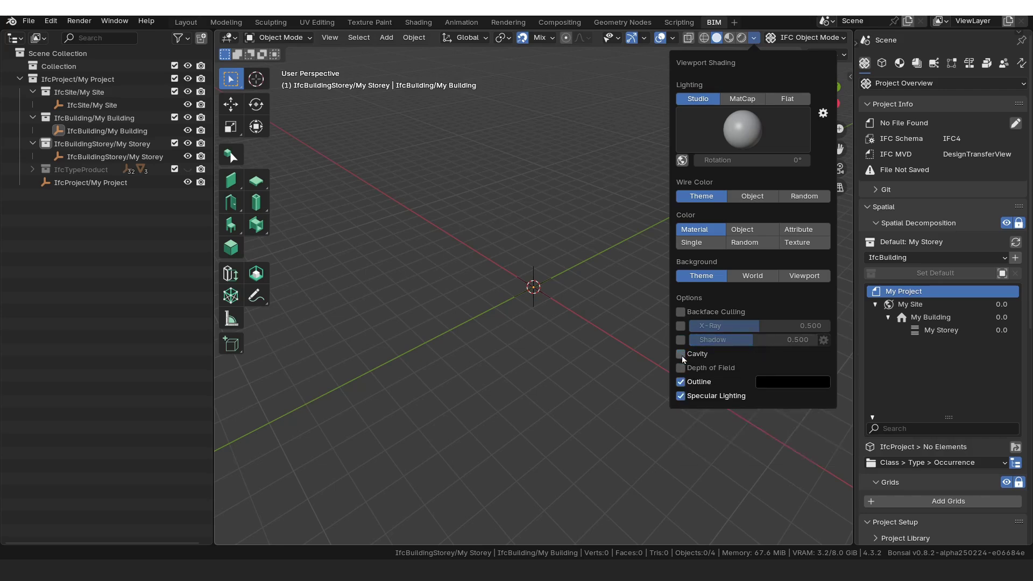
{"action": "left_click", "coordinate": [681, 355]}
{"action": "left_click", "coordinate": [682, 340]}
{"action": "left_click", "coordinate": [827, 353]}
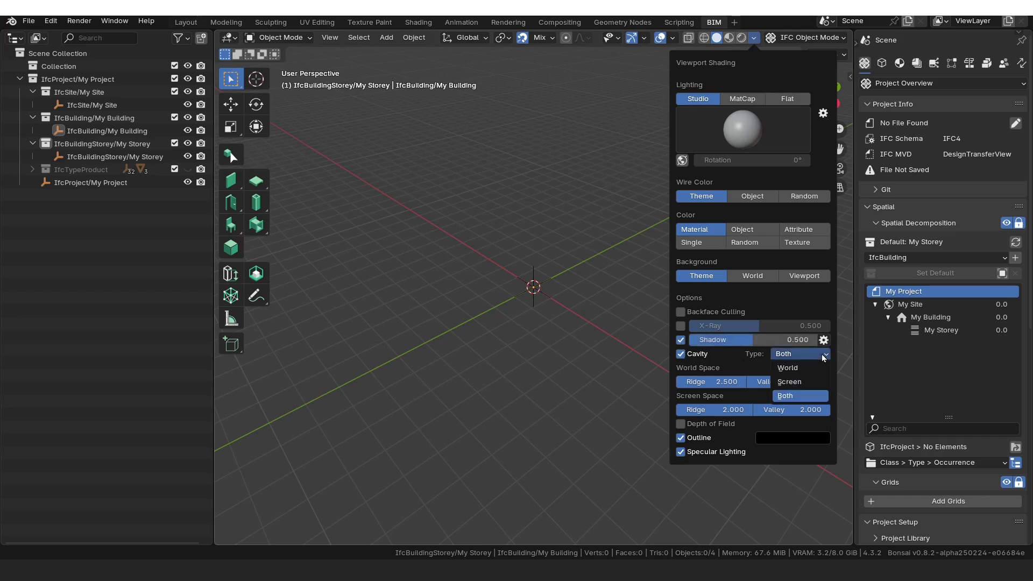
{"action": "left_click", "coordinate": [785, 397]}
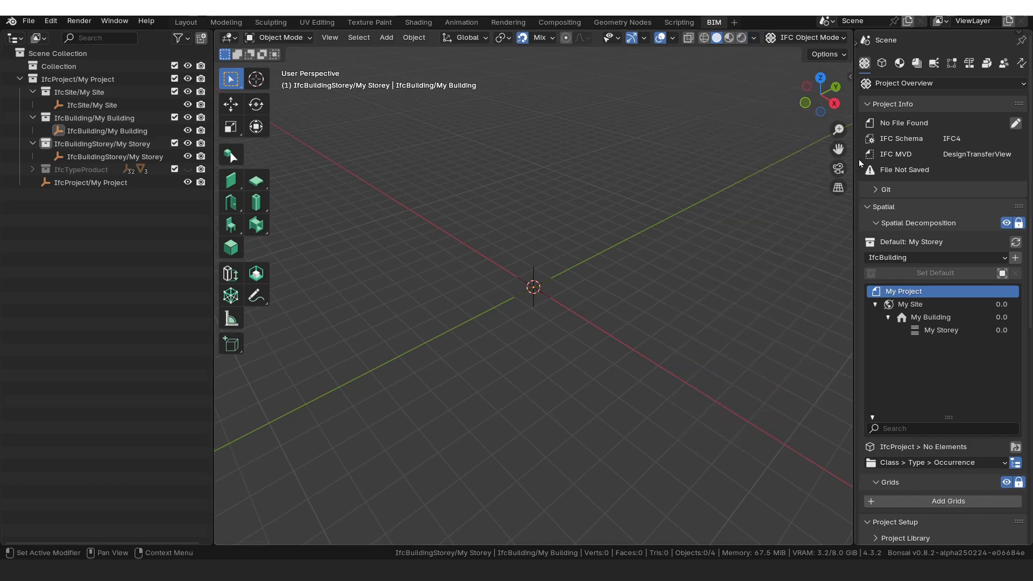
- Collapse the Project Info section and activate the Wall tool
{"action": "left_click", "coordinate": [893, 104]}
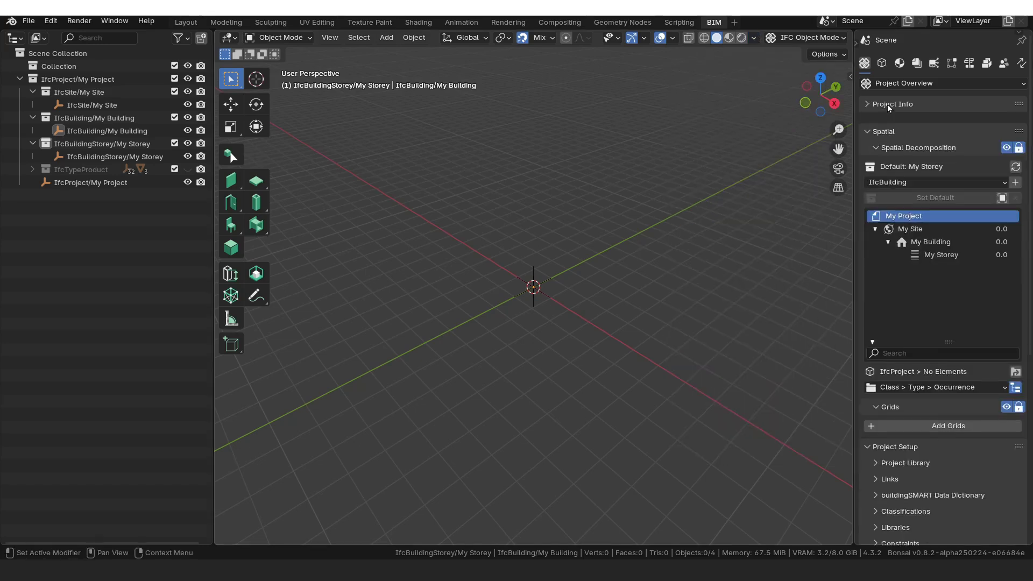
{"action": "left_click", "coordinate": [232, 182]}
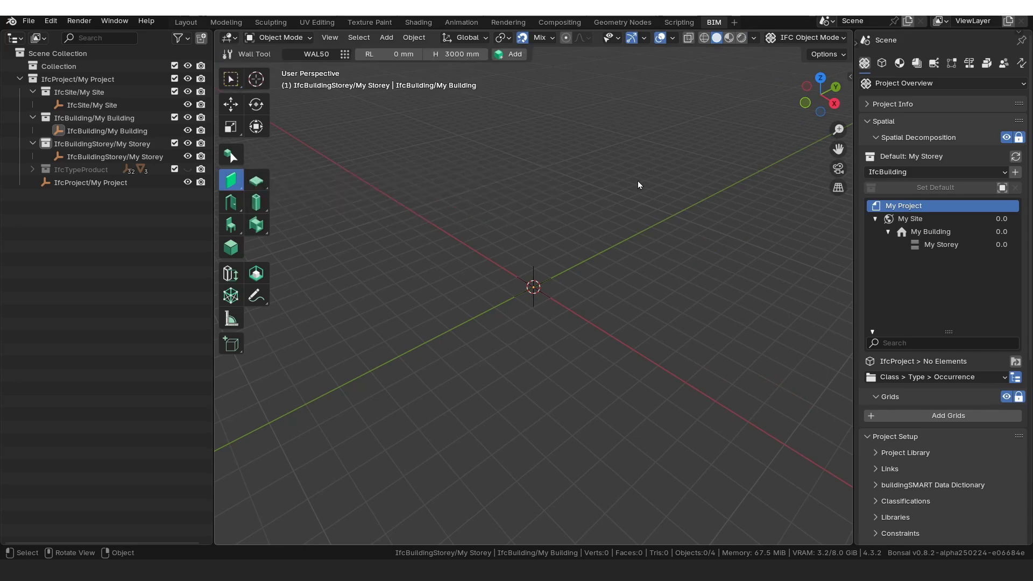
- Enable the Screencast Keys display for the 3D viewport and hide the sidebar again
{"action": "key", "text": "n"}
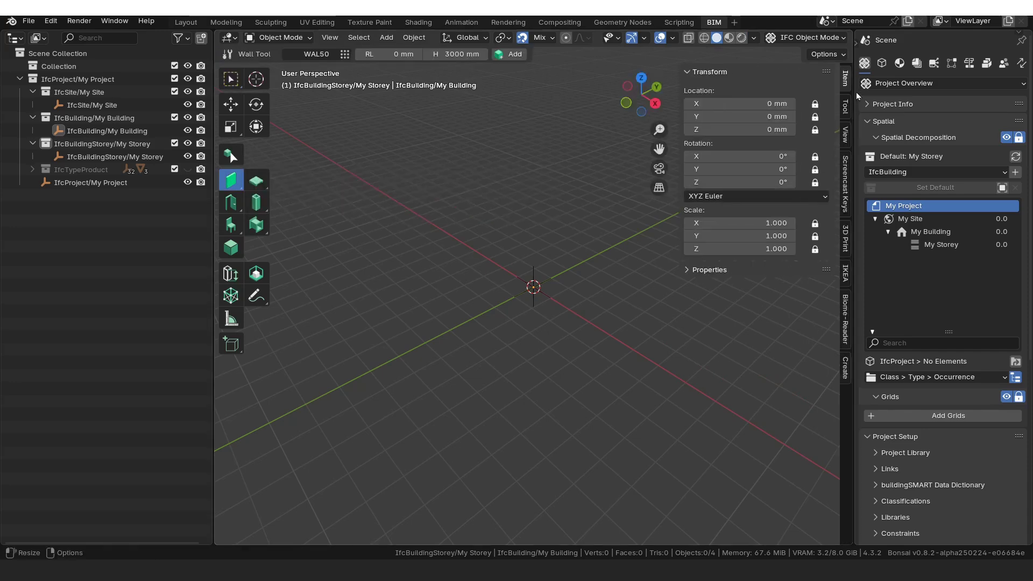
{"action": "left_click", "coordinate": [848, 181]}
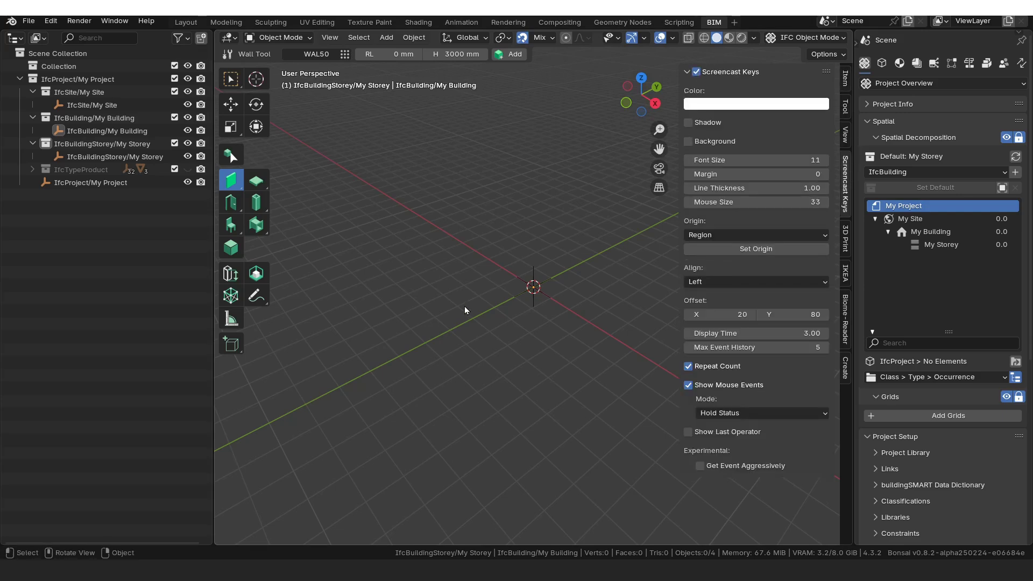
{"action": "key", "text": "n"}
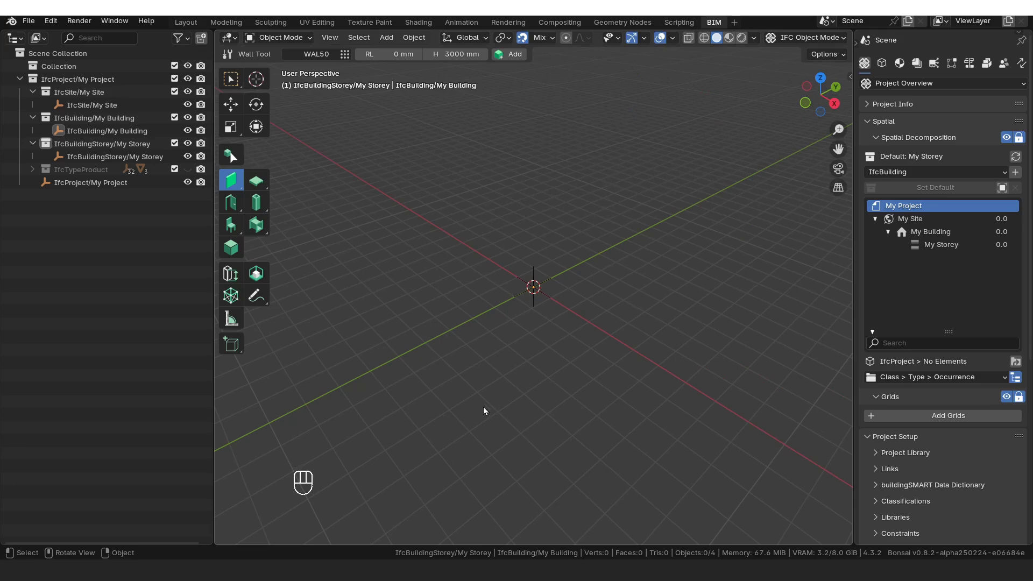
- Show the Wall tool settings in the sidebar and make WAL200 the active wall type
{"action": "key", "text": "n"}
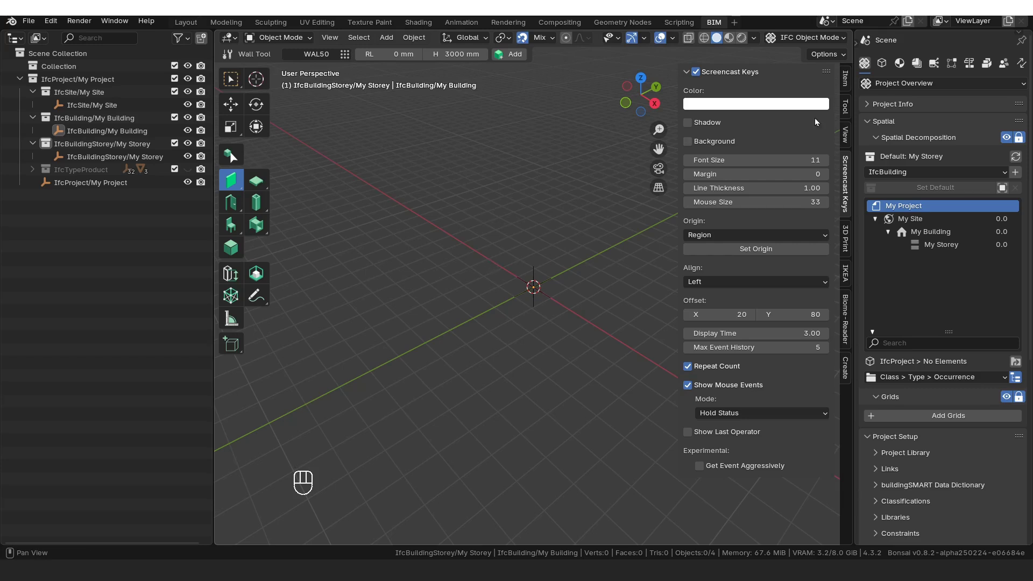
{"action": "left_click", "coordinate": [845, 111]}
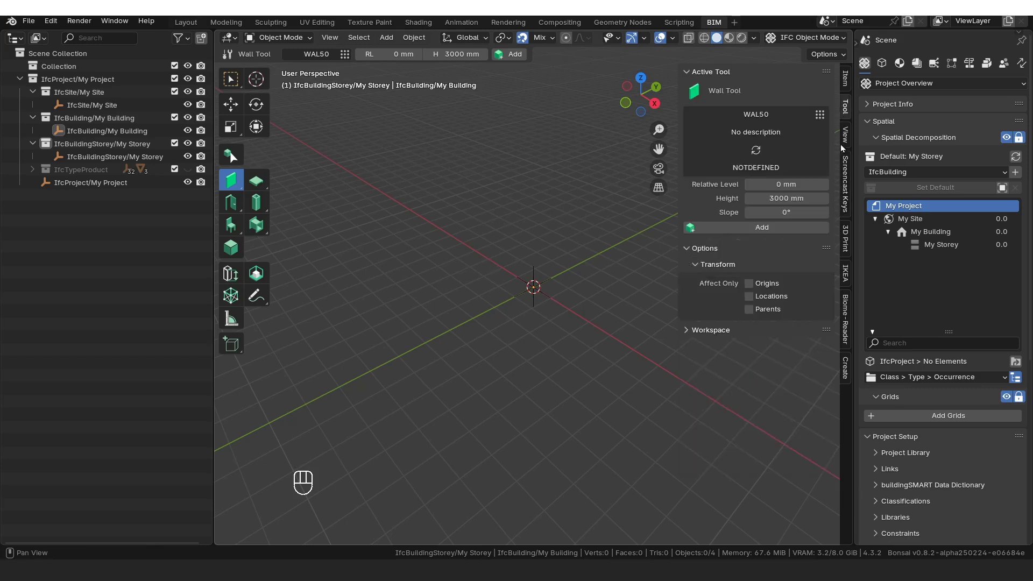
{"action": "left_click", "coordinate": [820, 115]}
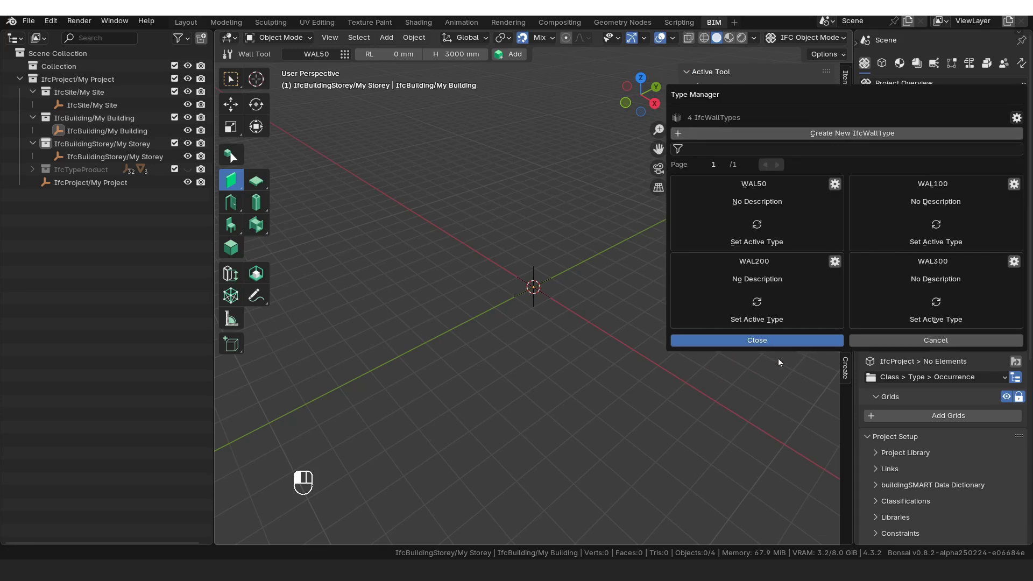
{"action": "left_click", "coordinate": [807, 341]}
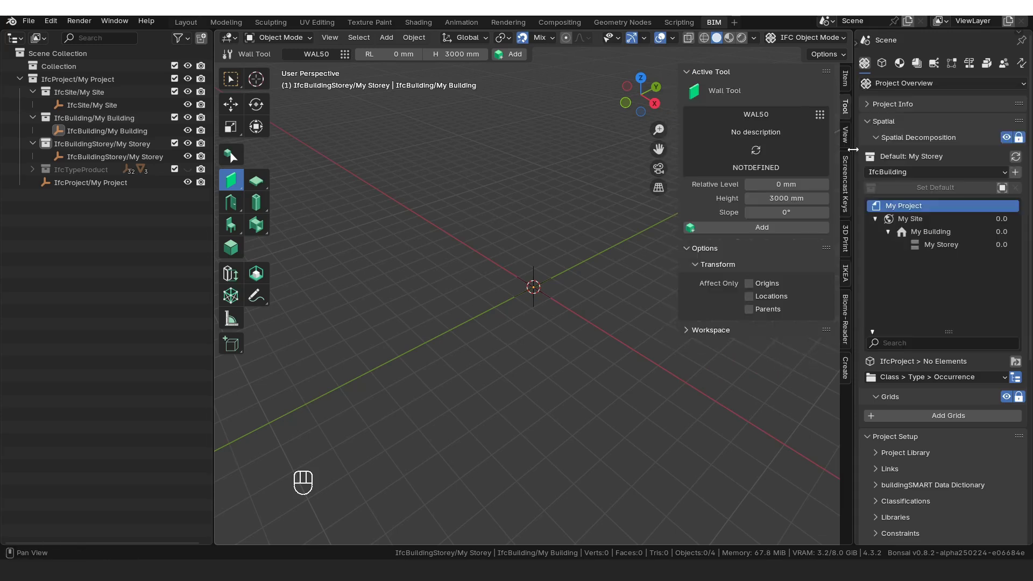
{"action": "left_click", "coordinate": [820, 115]}
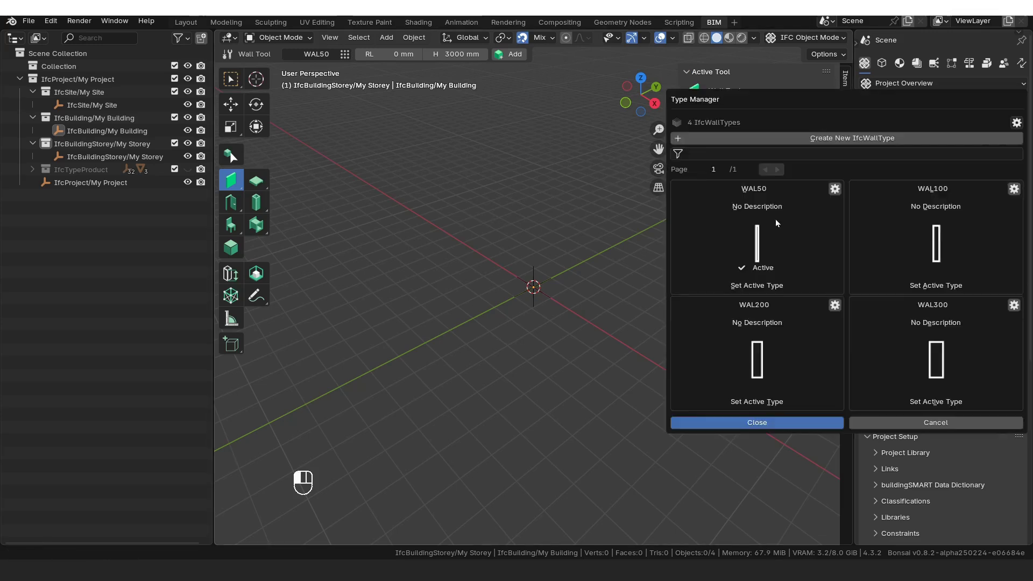
{"action": "left_click", "coordinate": [761, 363]}
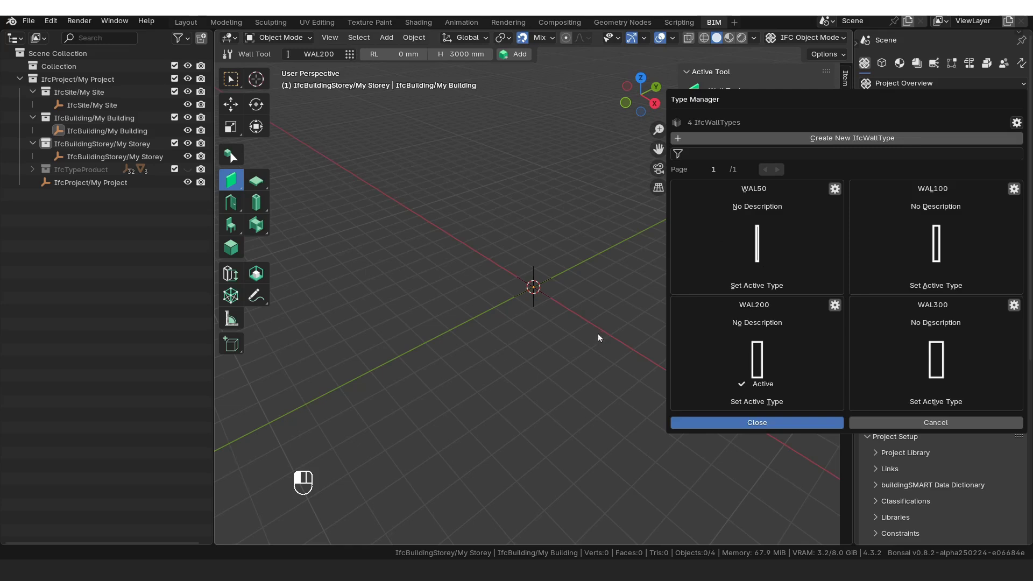
- Narrow the outliner and set the viewport to the top orthographic view, with free space up and to the right of the origin
{"action": "middle_click_drag", "start_coordinate": [558, 335], "coordinate": [427, 358], "text": "shift"}
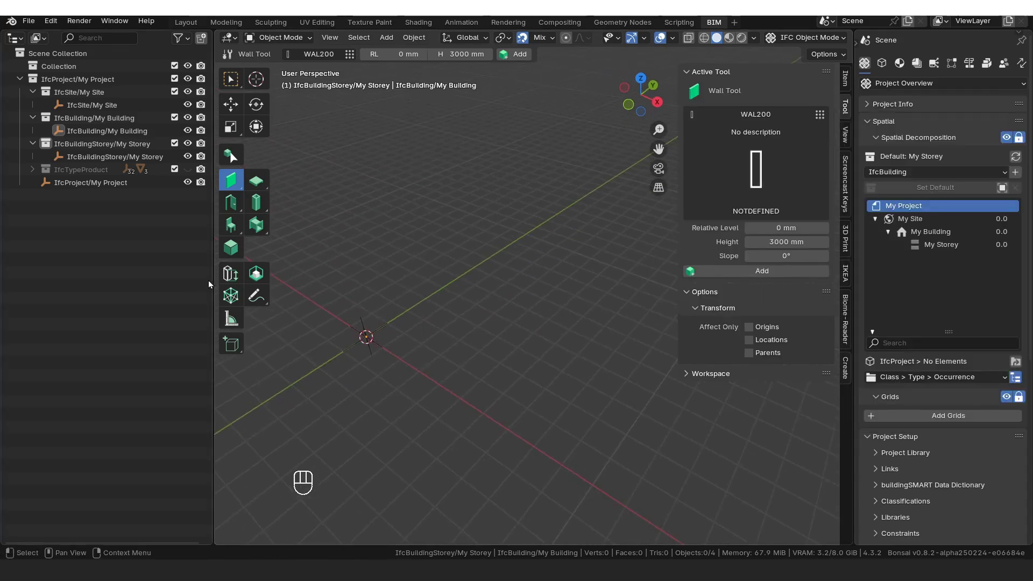
{"action": "left_click_drag", "start_coordinate": [209, 285], "coordinate": [171, 285]}
{"action": "middle_click_drag", "start_coordinate": [438, 357], "coordinate": [452, 295]}
{"action": "key", "text": "KP_7"}
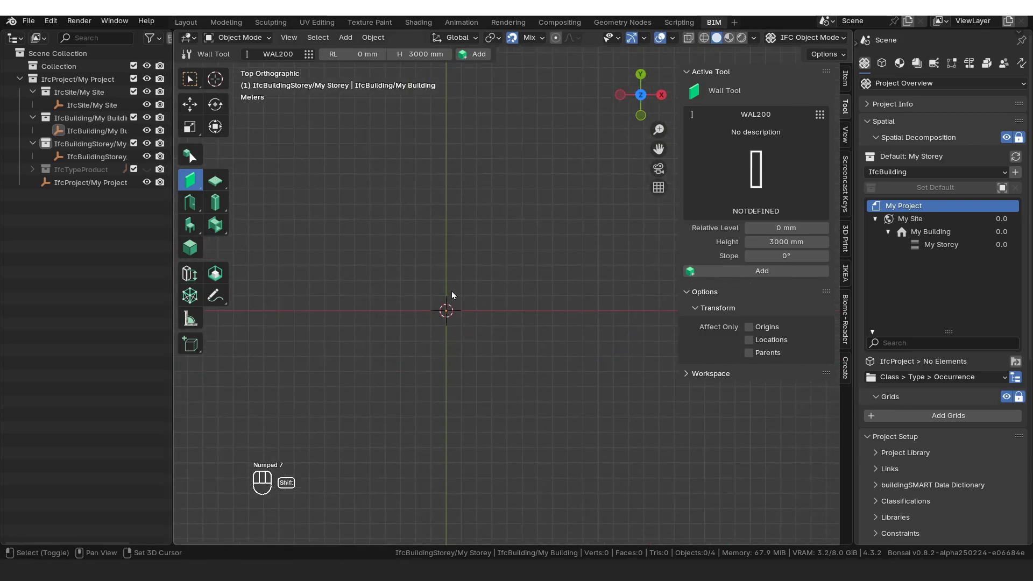
{"action": "middle_click_drag", "start_coordinate": [591, 260], "coordinate": [608, 184]}
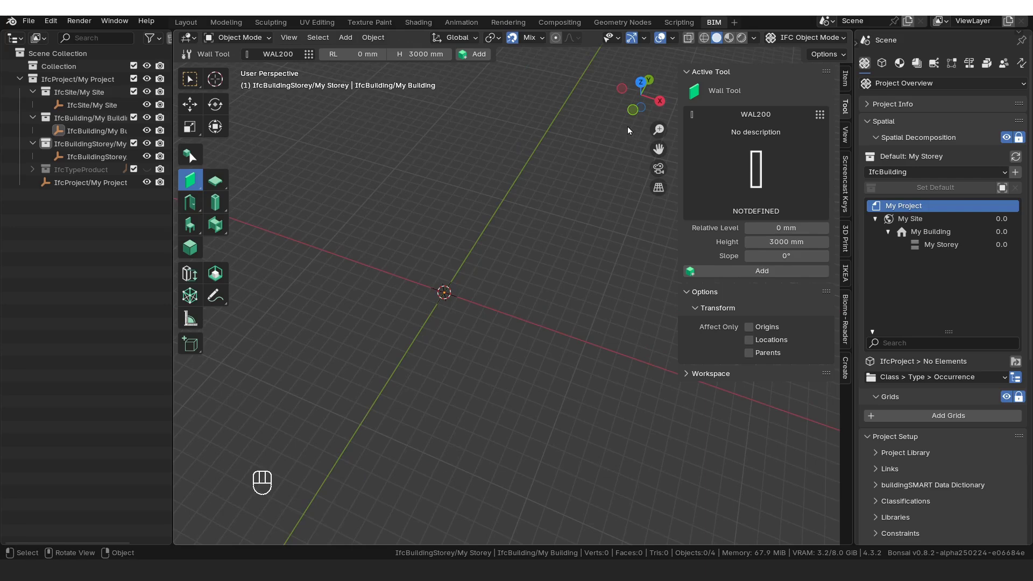
{"action": "left_click", "coordinate": [640, 82]}
{"action": "middle_click_drag", "start_coordinate": [411, 315], "coordinate": [461, 353], "text": "shift"}
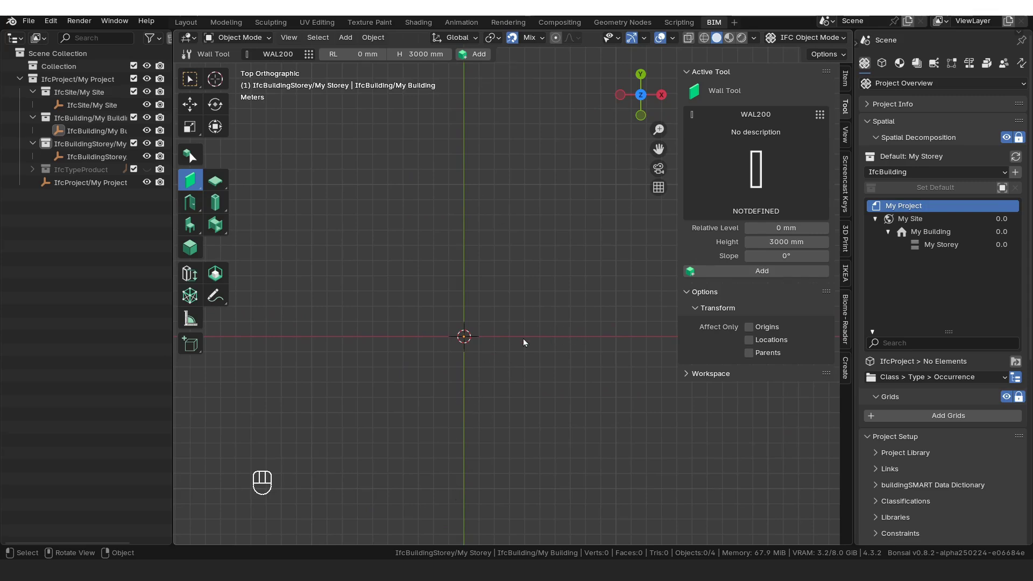
{"action": "middle_click_drag", "start_coordinate": [476, 323], "coordinate": [394, 410], "text": "shift"}
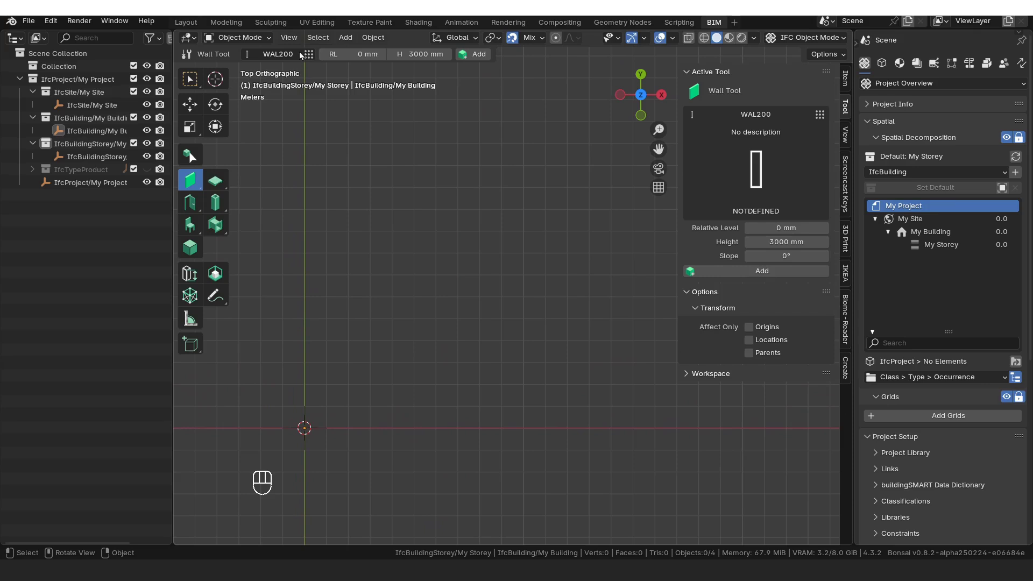
- Start a WAL200 wall chain at the origin with a 10000 mm segment along X and a 12500 mm segment along Y
{"action": "left_click", "coordinate": [477, 58]}
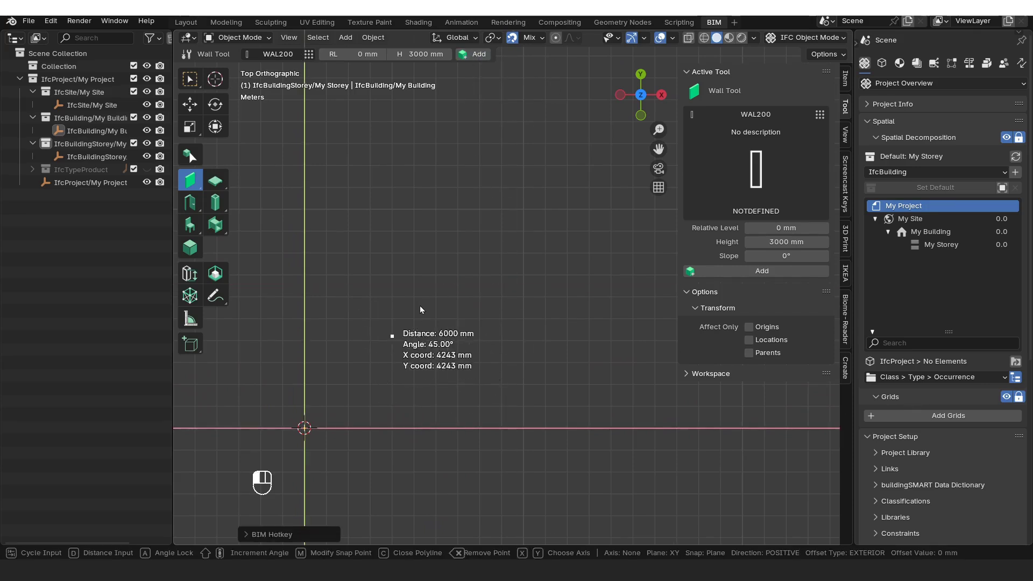
{"action": "left_click", "coordinate": [304, 428]}
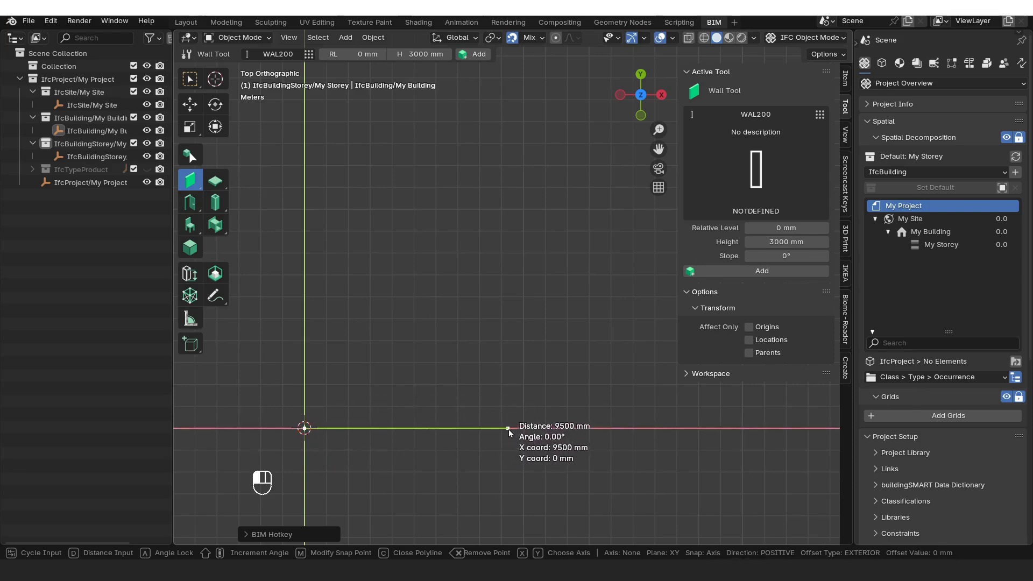
{"action": "type", "text": "10000"}
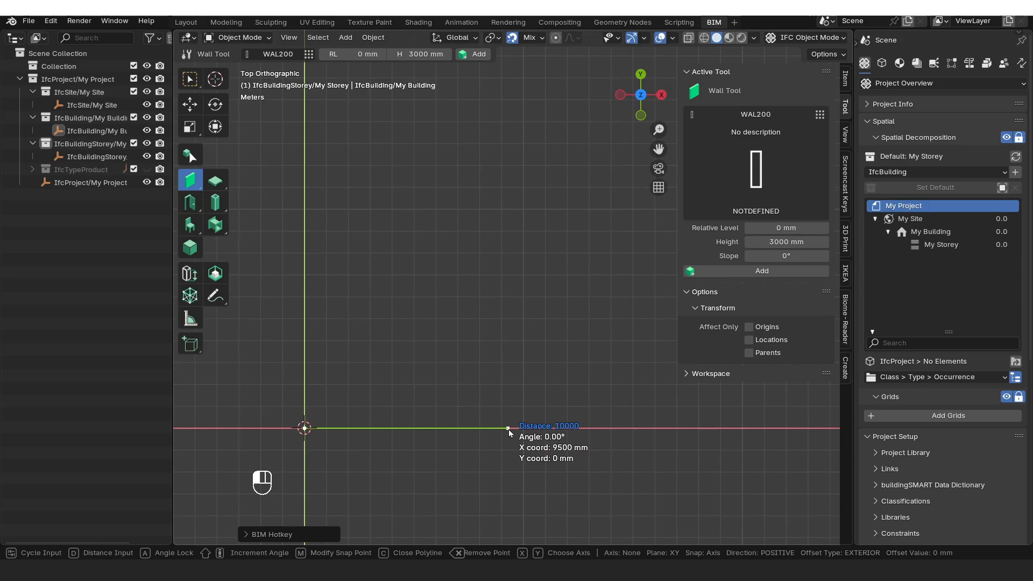
{"action": "key", "text": "Return"}
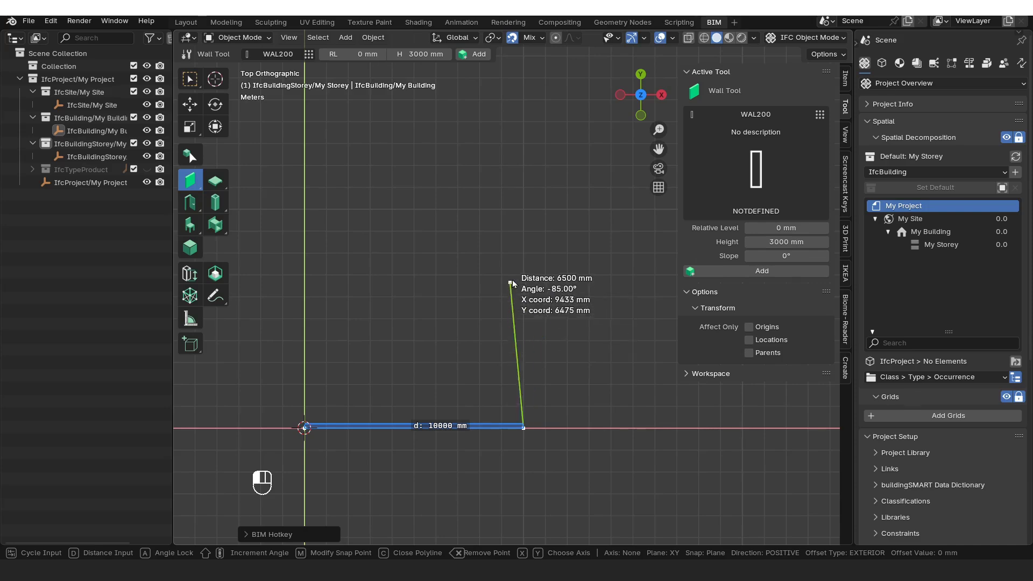
{"action": "type", "text": "12500"}
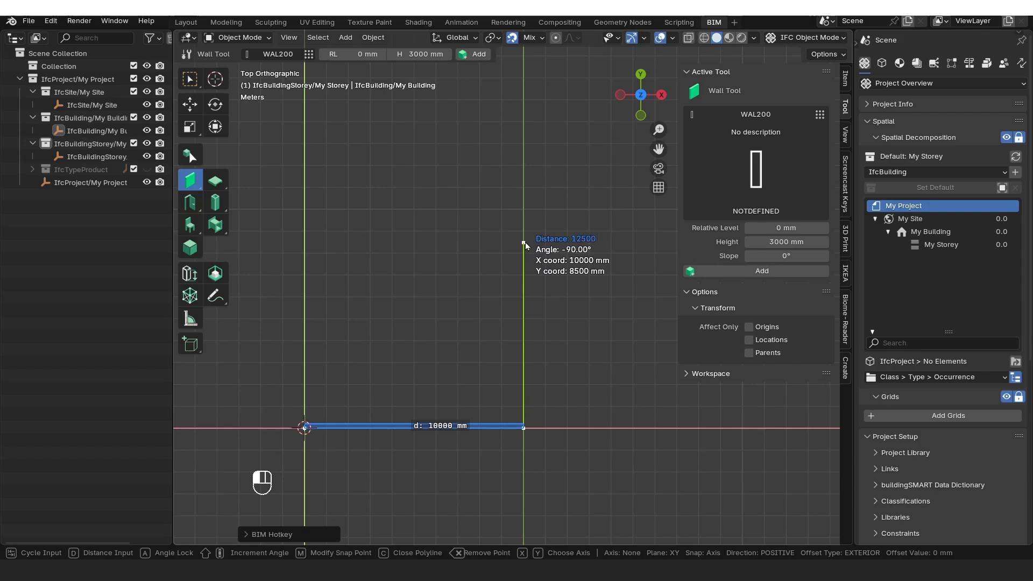
{"action": "key", "text": "Return"}
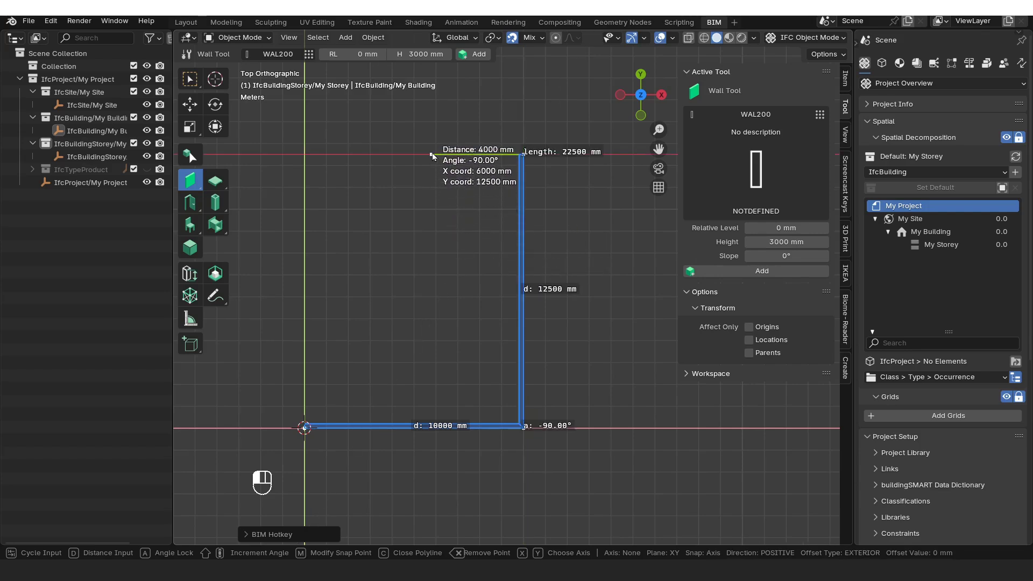
- Continue the wall chain 5000 mm along -X, 6000 mm along -Y and 5000 mm to the Y axis, then close it at the origin
{"action": "type", "text": "5000"}
{"action": "key", "text": "Return"}
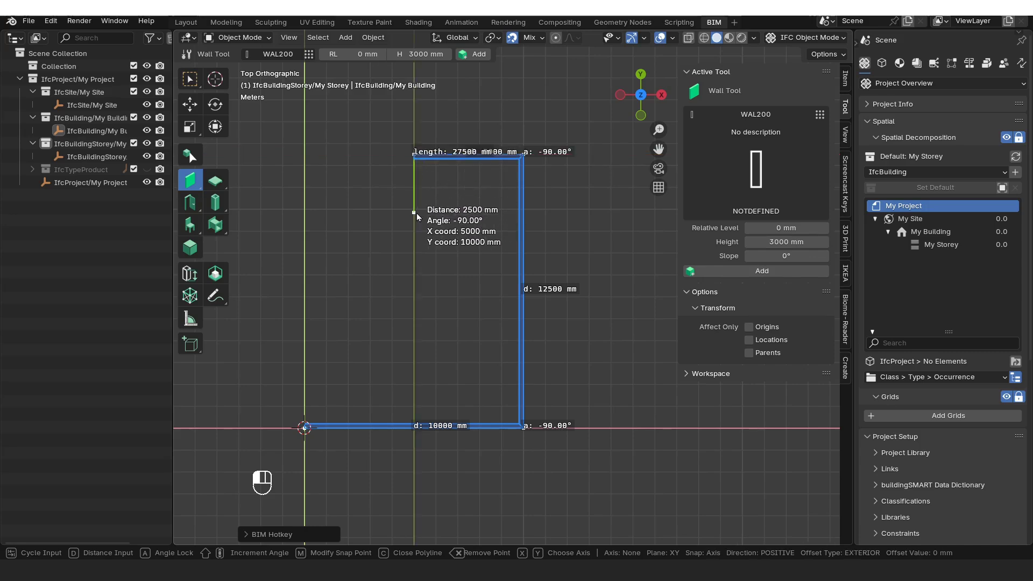
{"action": "type", "text": "6000"}
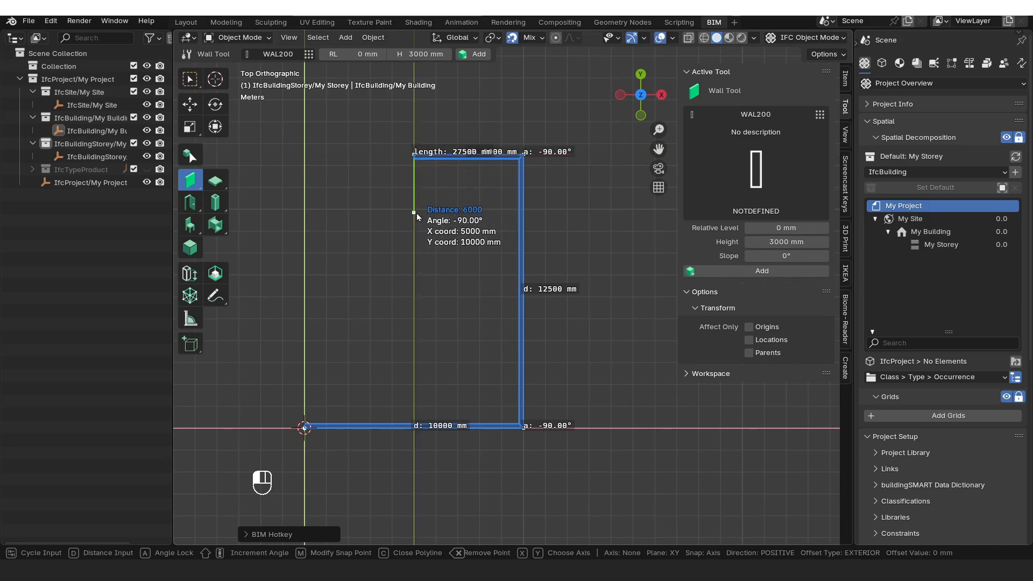
{"action": "key", "text": "Return"}
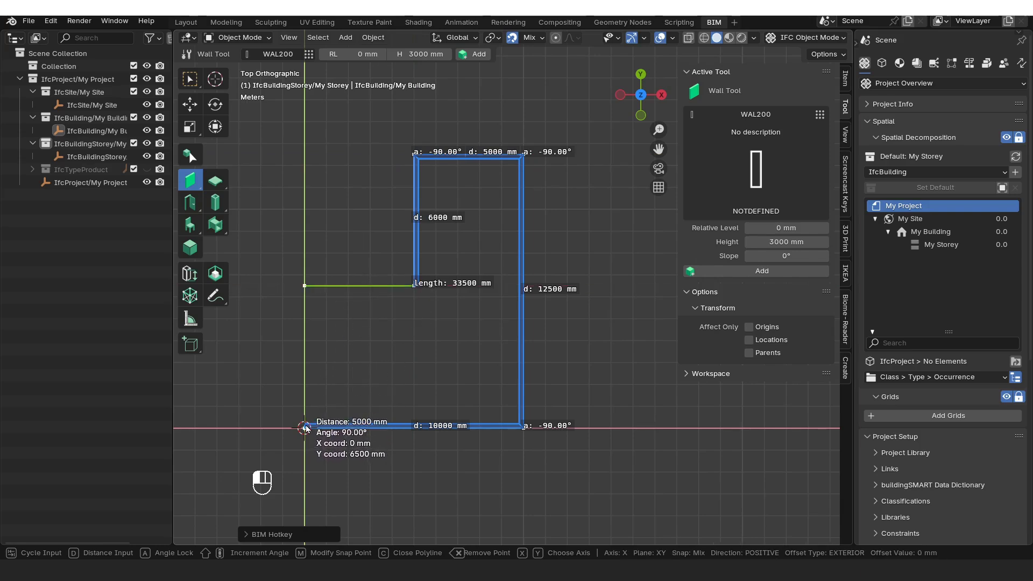
{"action": "left_click", "coordinate": [305, 428]}
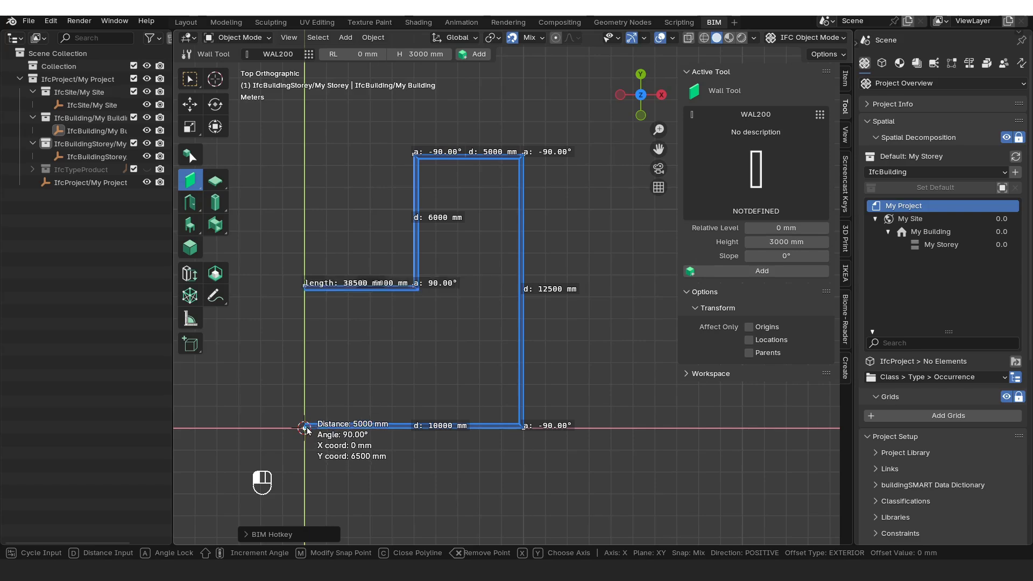
{"action": "left_click", "coordinate": [337, 397]}
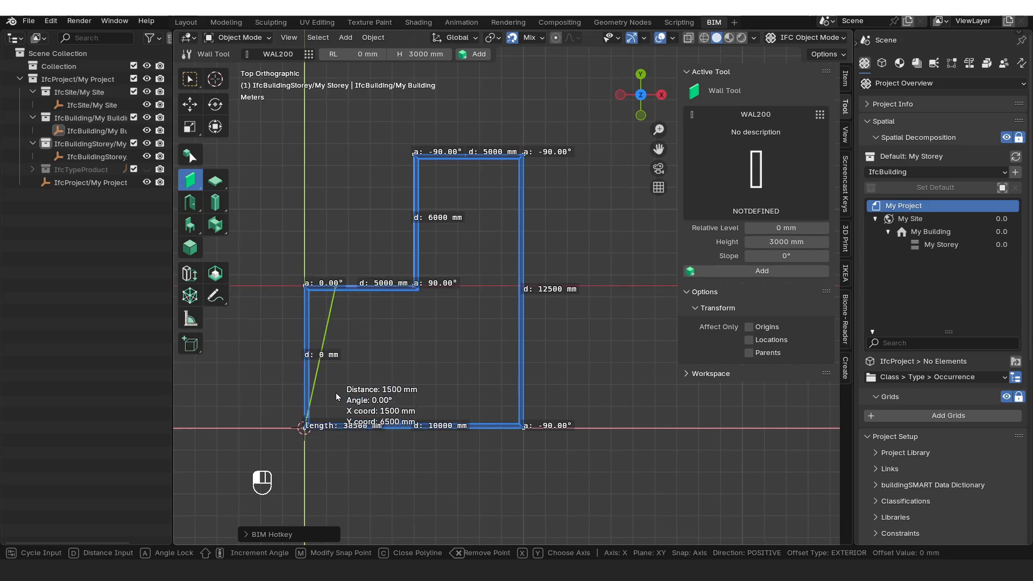
{"action": "key", "text": "Return"}
- Deselect the new perimeter walls and return the viewport to the top orthographic view of the plan
{"action": "middle_click_drag", "start_coordinate": [393, 397], "coordinate": [481, 281]}
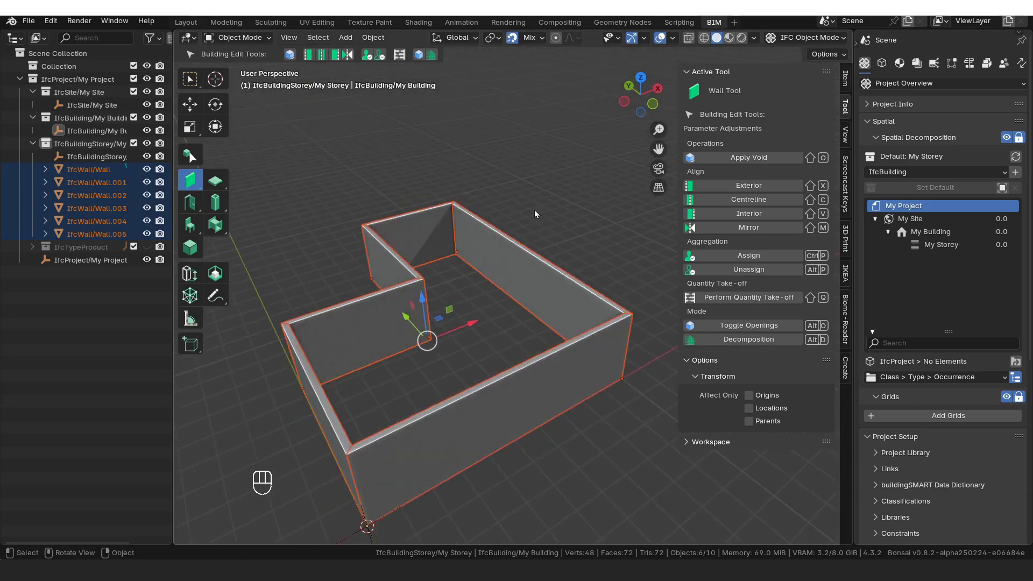
{"action": "left_click", "coordinate": [482, 281]}
{"action": "middle_click_drag", "start_coordinate": [482, 320], "coordinate": [322, 385]}
{"action": "middle_click_drag", "start_coordinate": [533, 388], "coordinate": [559, 357]}
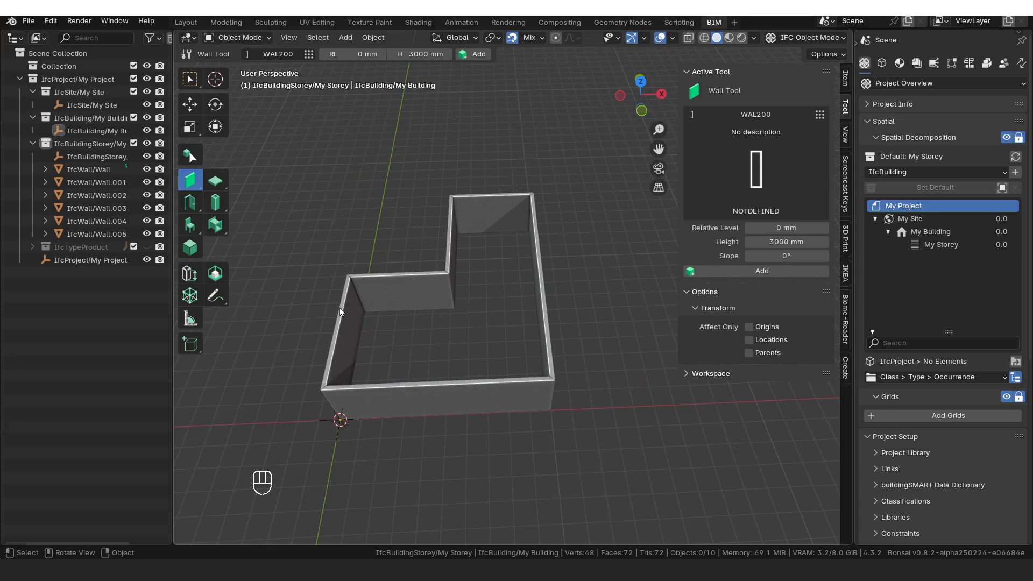
{"action": "middle_click_drag", "start_coordinate": [329, 423], "coordinate": [467, 333]}
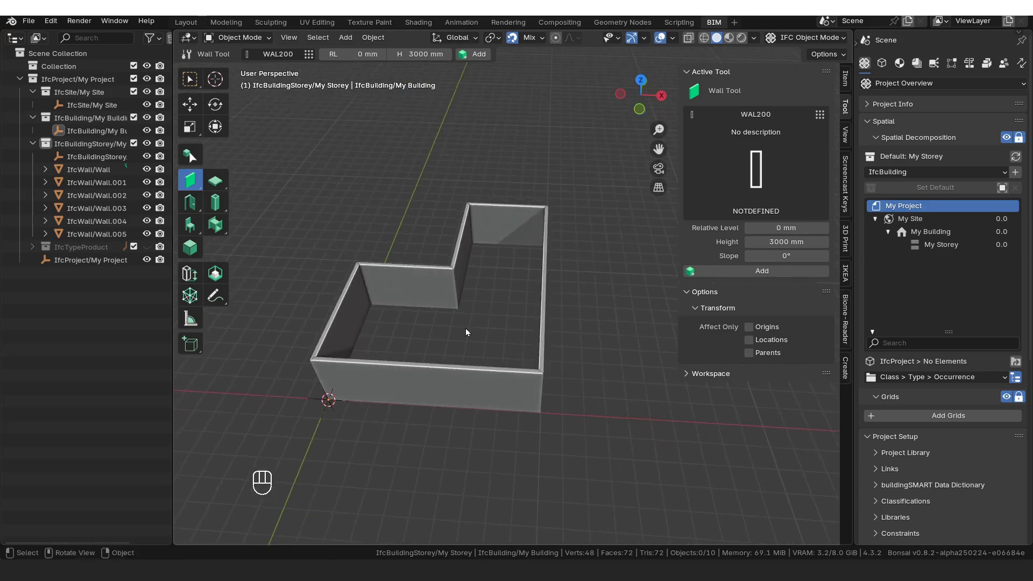
{"action": "key", "text": "KP_7"}
{"action": "scroll", "coordinate": [467, 344], "scroll_direction": "up", "scroll_amount": 1}
{"action": "scroll", "coordinate": [484, 377], "scroll_direction": "down", "scroll_amount": 1}
{"action": "right_click_drag", "start_coordinate": [524, 363], "coordinate": [536, 373], "text": "shift"}
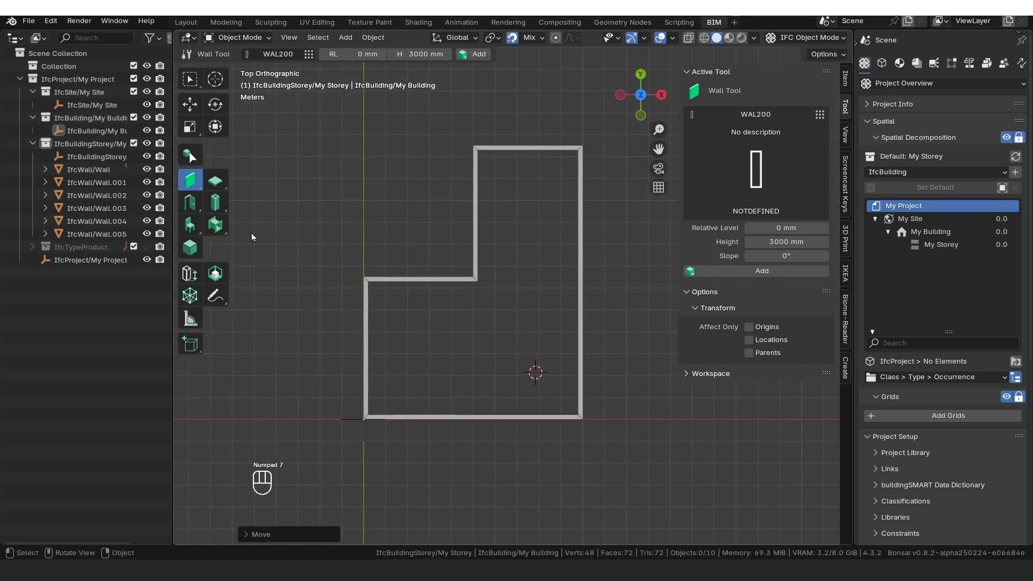
- Make WAL100 the active wall type and add a 3000 mm partition running along -X from the inner face of the 12500 mm wall
{"action": "left_click", "coordinate": [768, 176]}
{"action": "left_click", "coordinate": [895, 299]}
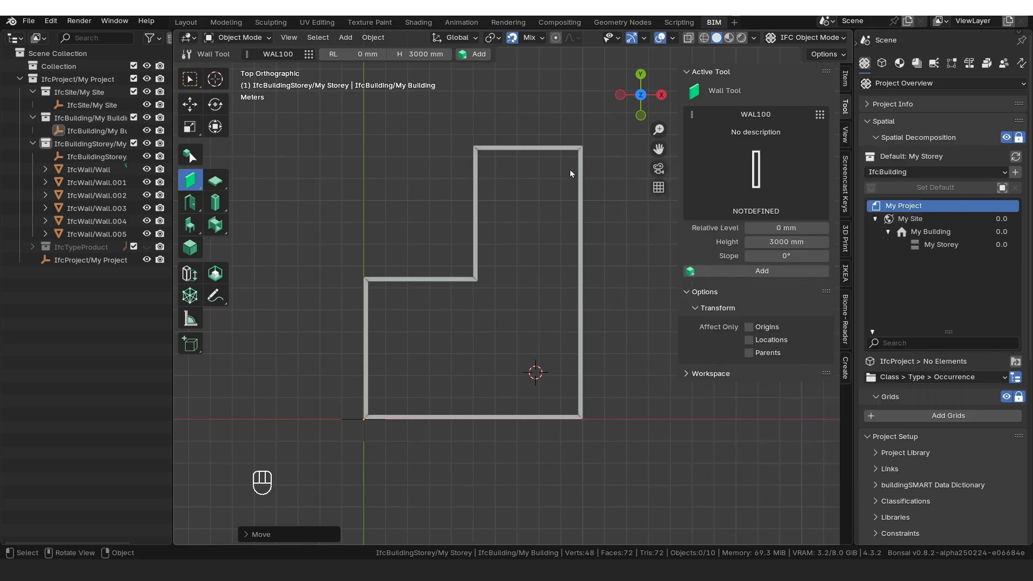
{"action": "middle_click_drag", "start_coordinate": [572, 172], "coordinate": [545, 157], "text": "shift"}
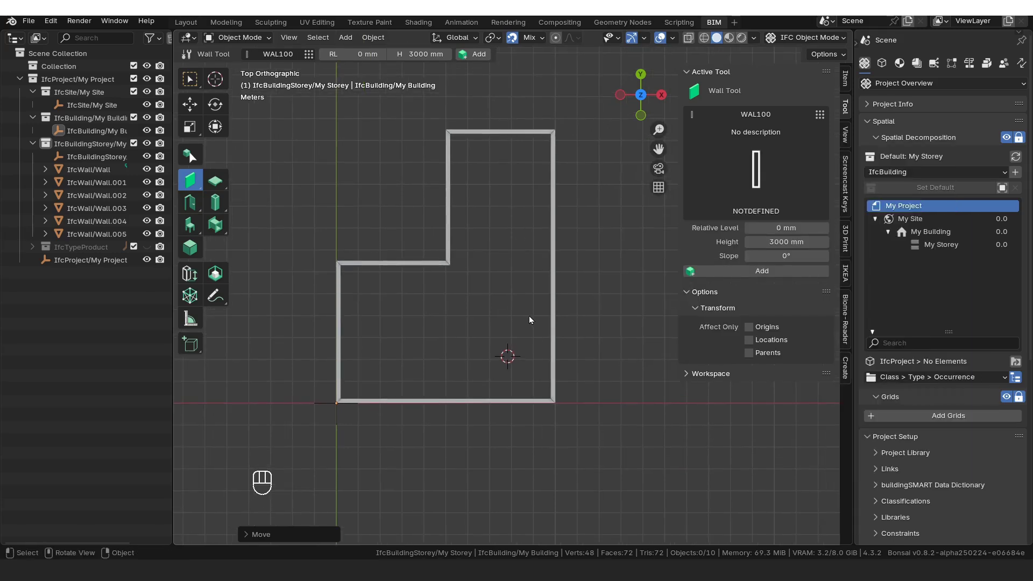
{"action": "key", "text": "shift+a"}
{"action": "left_click", "coordinate": [550, 342]}
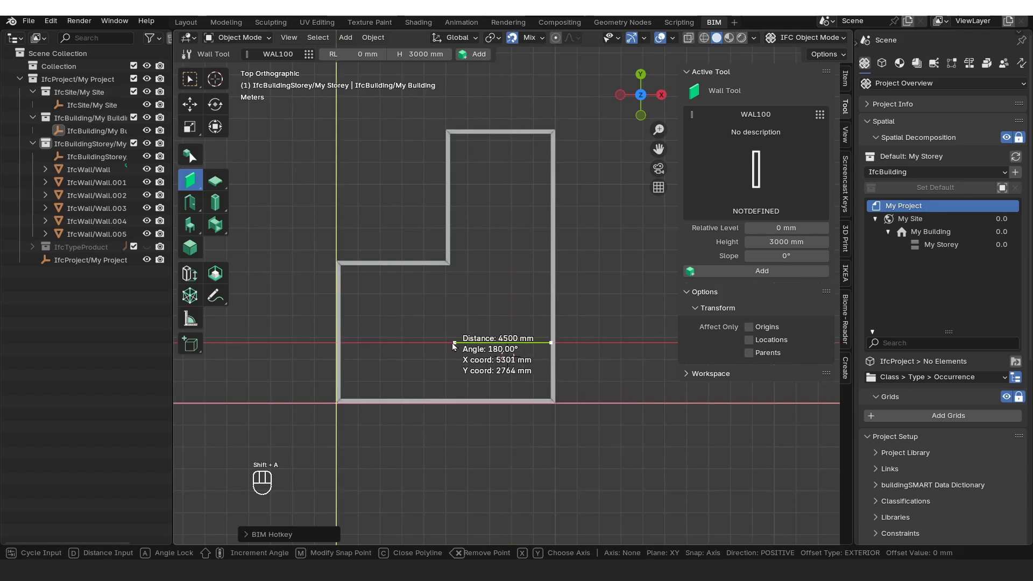
{"action": "type", "text": "300"}
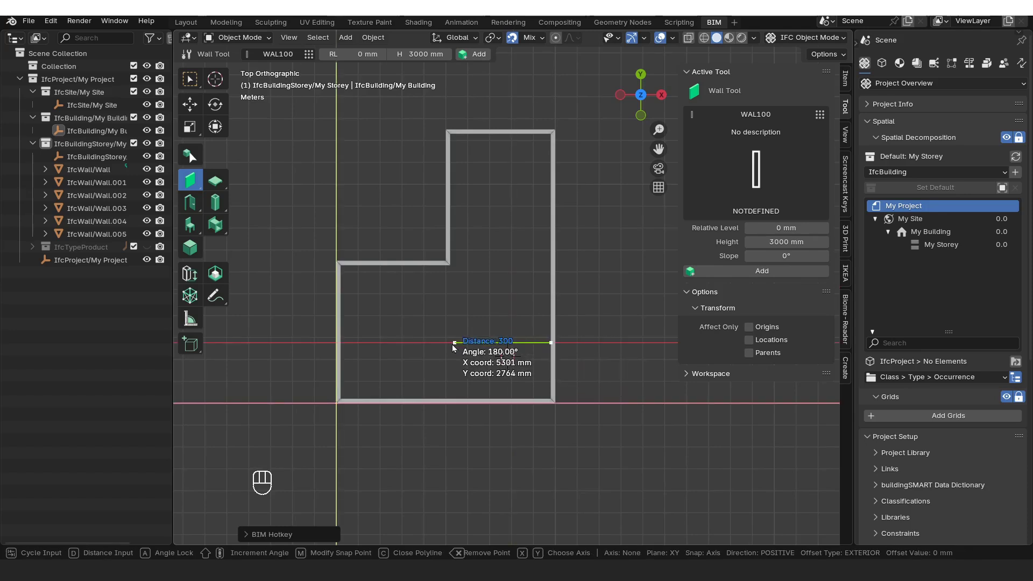
{"action": "type", "text": "0"}
{"action": "key", "text": "Return"}
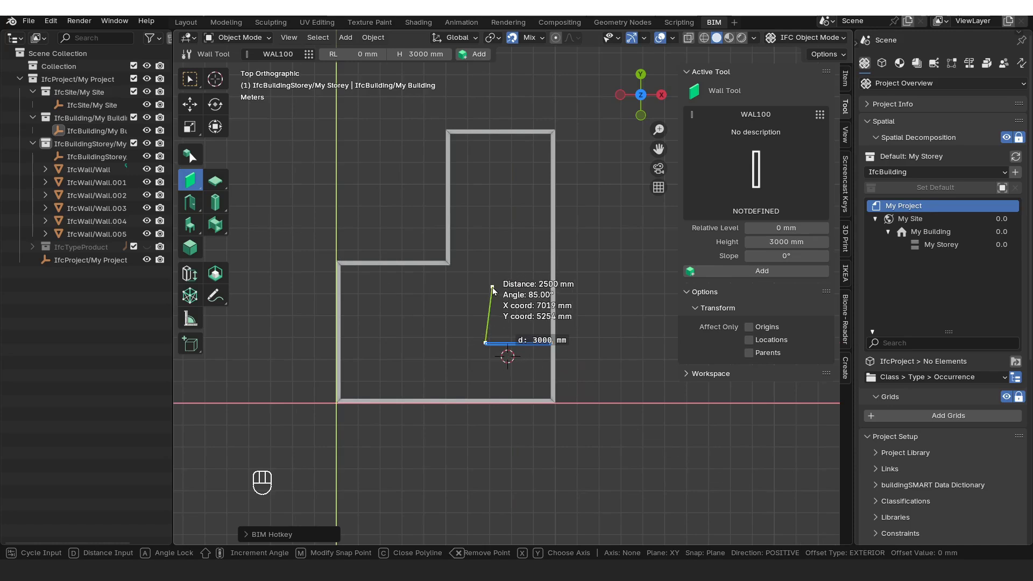
{"action": "key", "text": "Return"}
- Move the partition to the inner corner of the 10000 mm and 12500 mm walls and offset it about 3000 mm along Y
{"action": "key", "text": "g"}
{"action": "left_click", "coordinate": [545, 398]}
{"action": "key", "text": "g"}
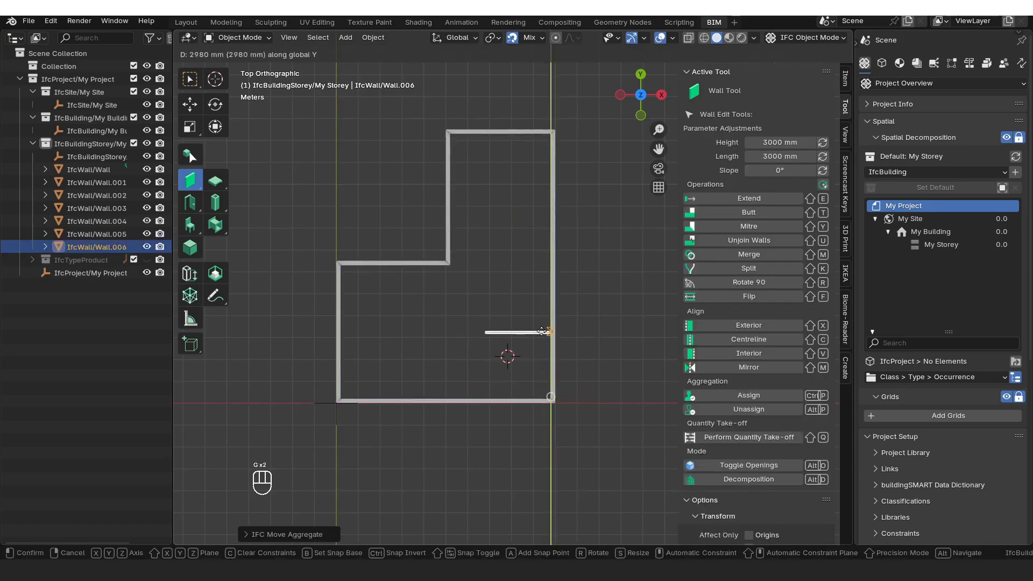
{"action": "right_click", "coordinate": [542, 332]}
{"action": "key", "text": "ctrl+z"}
{"action": "key", "text": "ctrl+z"}
{"action": "left_click", "coordinate": [505, 305]}
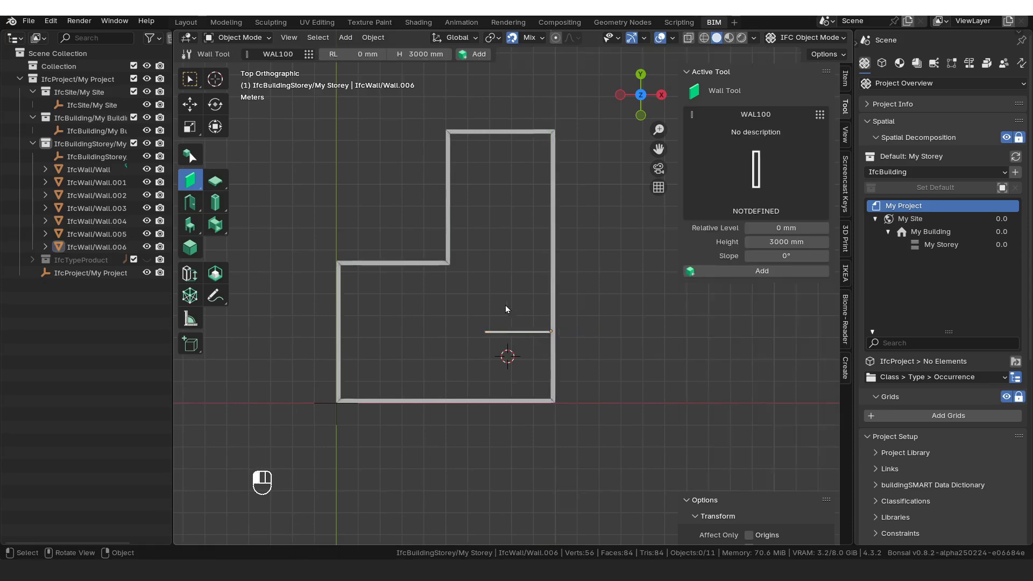
- Duplicate the 3000 mm partition 1500 mm along Y
{"action": "key", "text": "ctrl+z"}
{"action": "key", "text": "shift+d"}
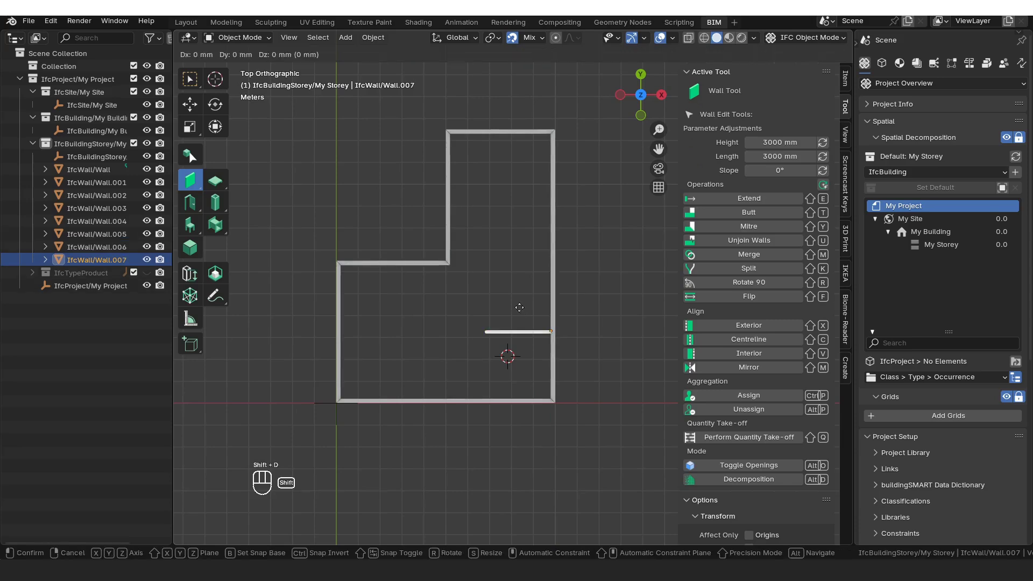
{"action": "key", "text": "y"}
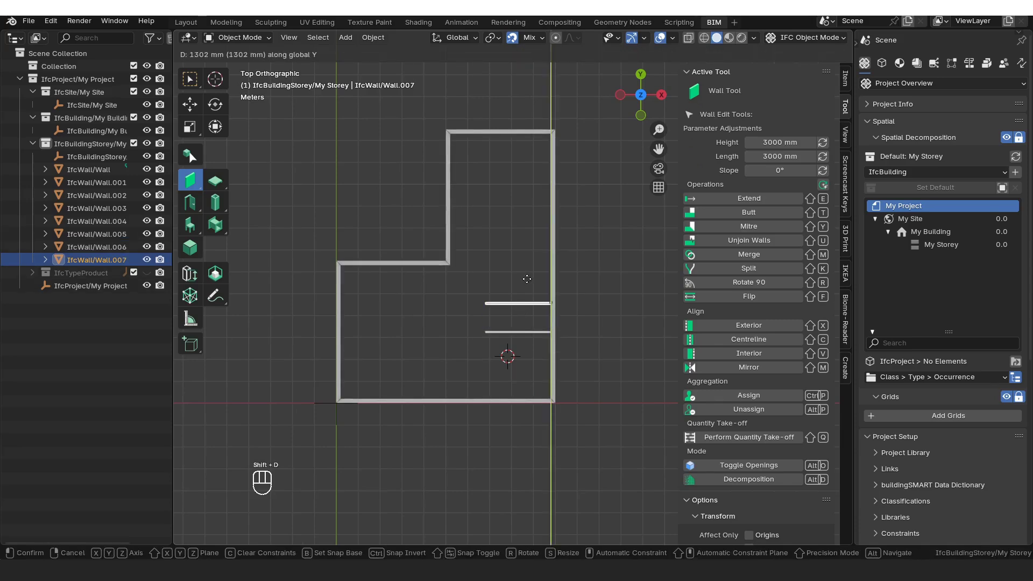
{"action": "type", "text": "1500"}
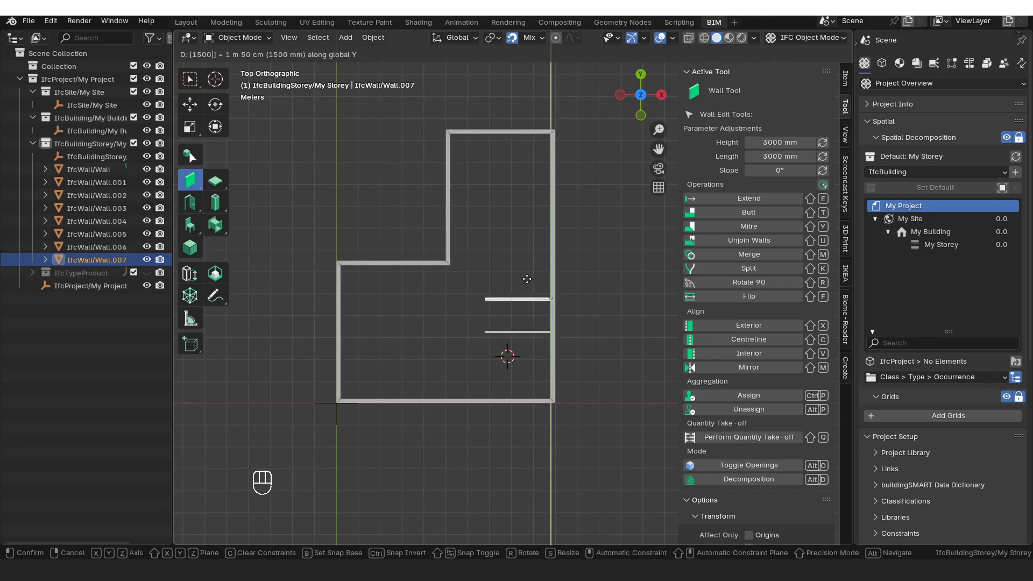
{"action": "key", "text": "Return"}
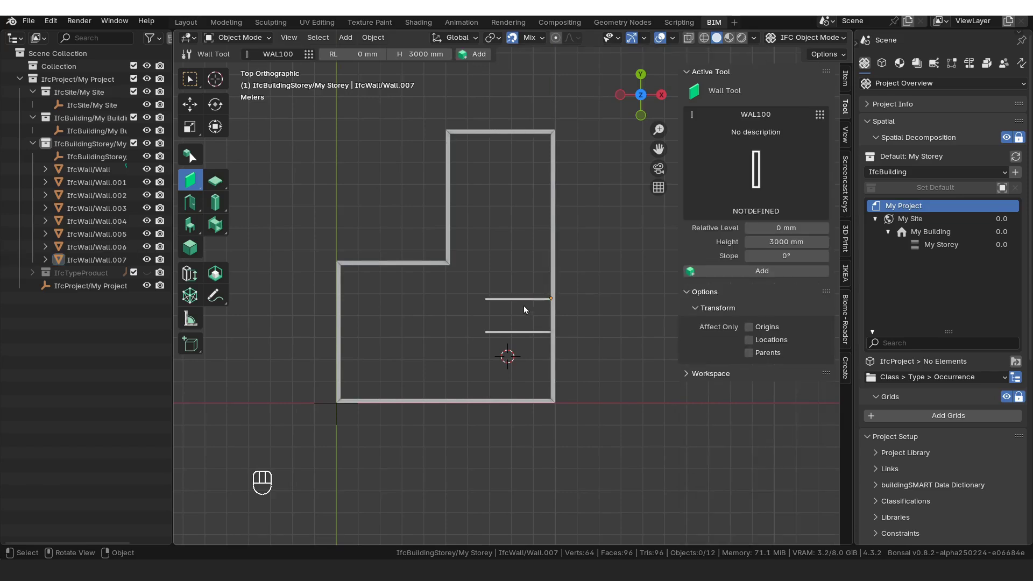
- Duplicate the second partition 4000 mm along Y to form a third partition
{"action": "key", "text": "shift+d"}
{"action": "type", "text": "y4000"}
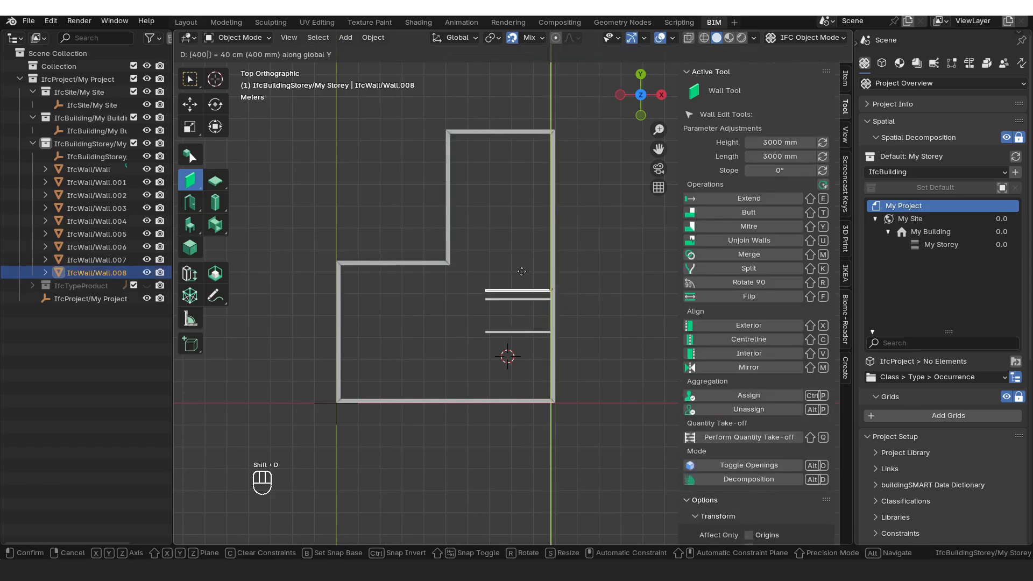
{"action": "key", "text": "Return"}
- Place the 3D cursor on the 6000 mm exterior wall, extend the uppermost partition to it and deselect the partition
{"action": "scroll", "coordinate": [495, 213], "scroll_direction": "up", "scroll_amount": 2}
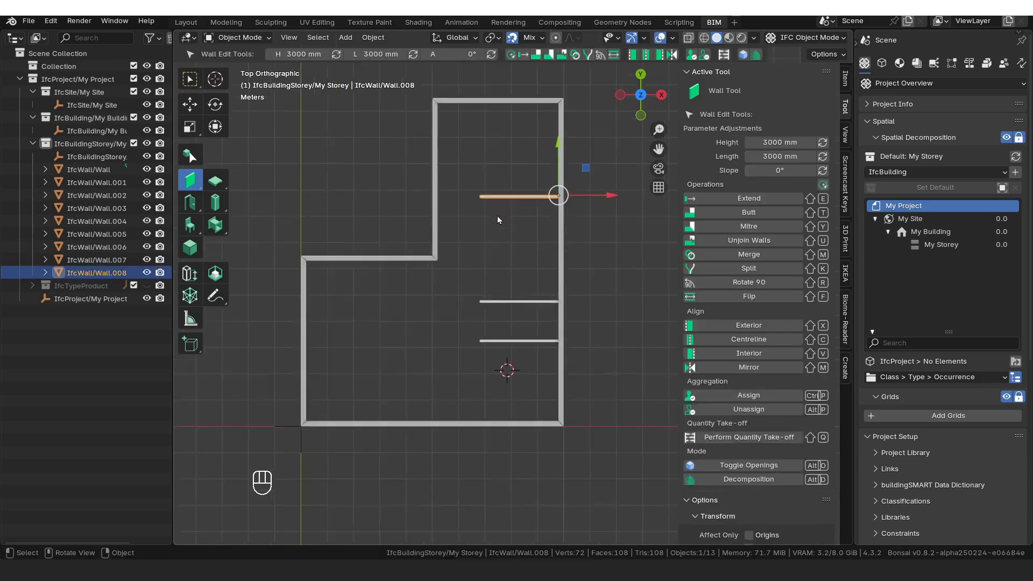
{"action": "right_click_drag", "start_coordinate": [447, 207], "coordinate": [428, 208], "text": "shift"}
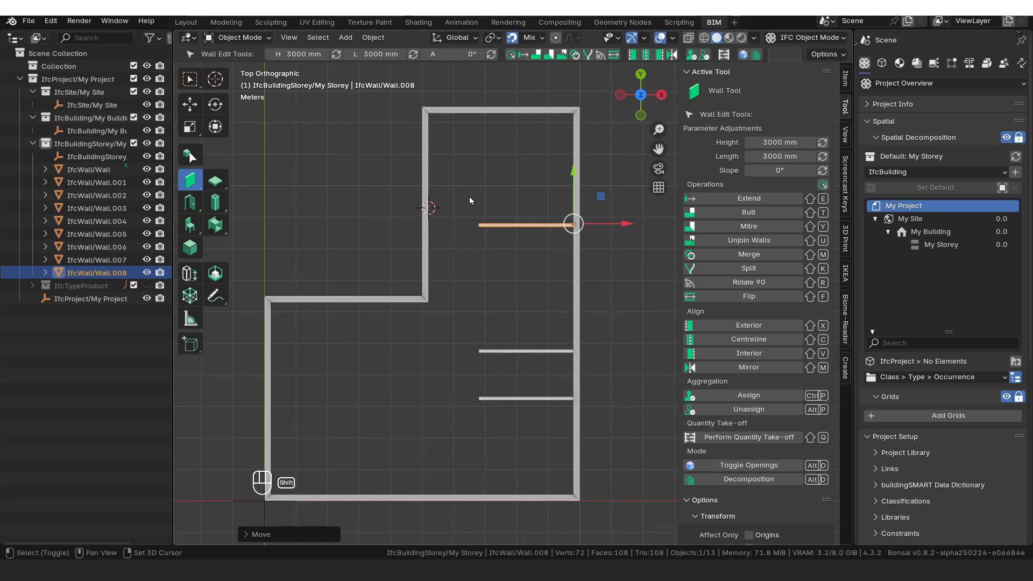
{"action": "key", "text": "shift+e"}
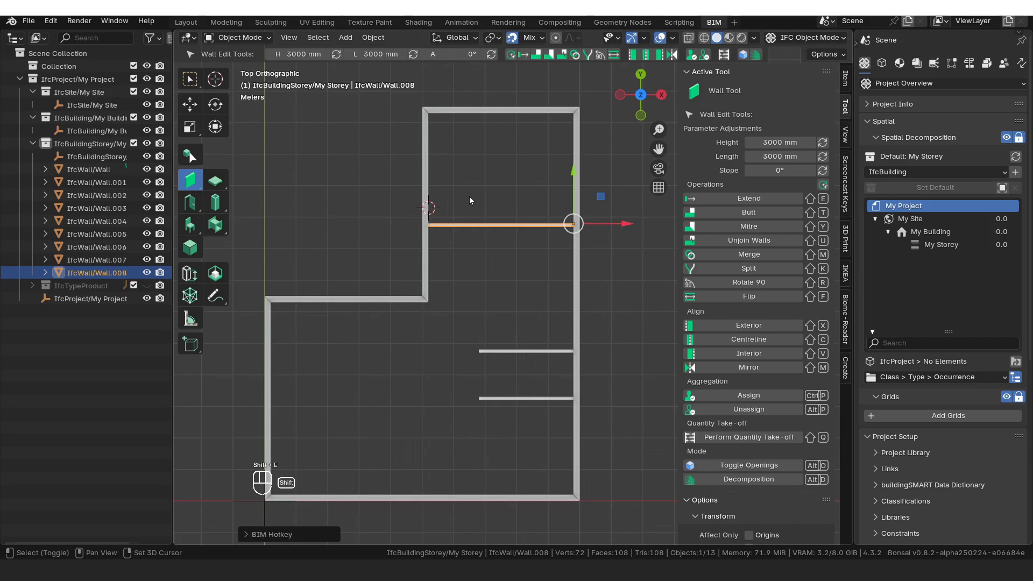
{"action": "left_click", "coordinate": [509, 332]}
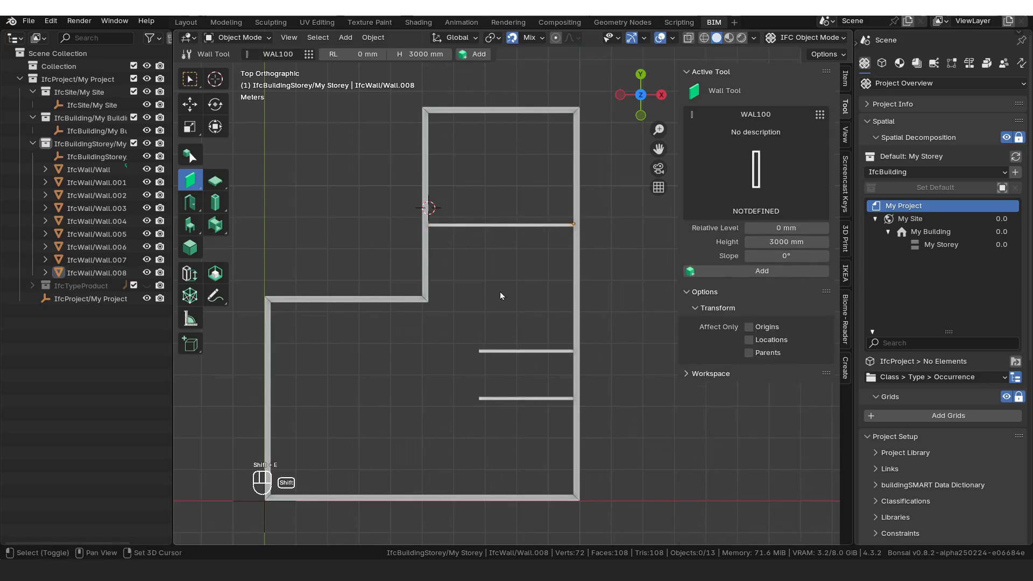
- Add a WAL100 wall along Y from the free end of the lowest partition up to the uppermost partition
{"action": "key", "text": "shift+a"}
{"action": "left_click", "coordinate": [479, 400]}
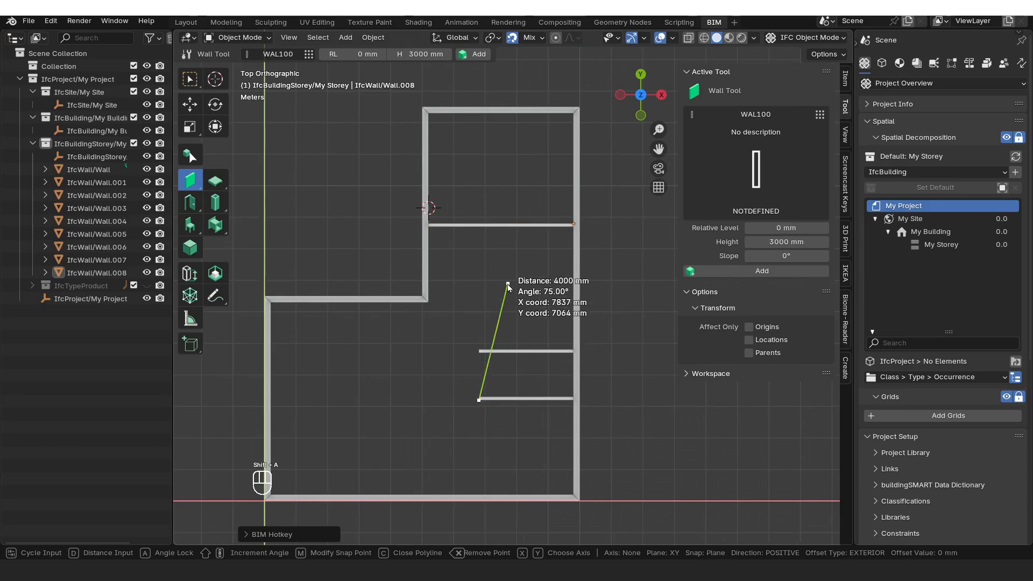
{"action": "key", "text": "y"}
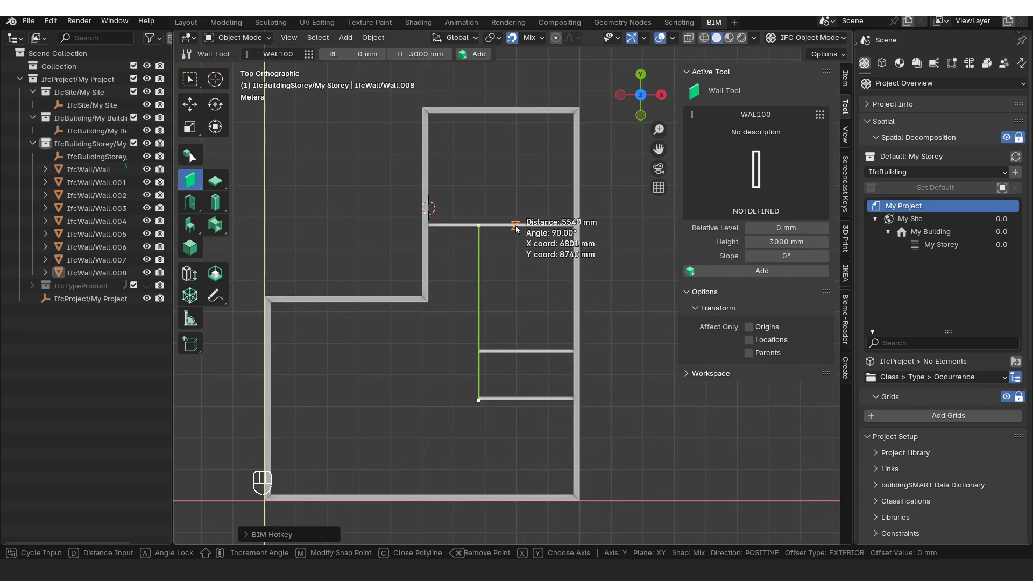
{"action": "left_click", "coordinate": [515, 225]}
{"action": "key", "text": "Return"}
- Inspect the exterior and partition walls in perspective, selecting individual walls and clearing the selection
{"action": "middle_click_drag", "start_coordinate": [541, 370], "coordinate": [558, 313]}
{"action": "scroll", "coordinate": [557, 306], "scroll_direction": "down", "scroll_amount": 3}
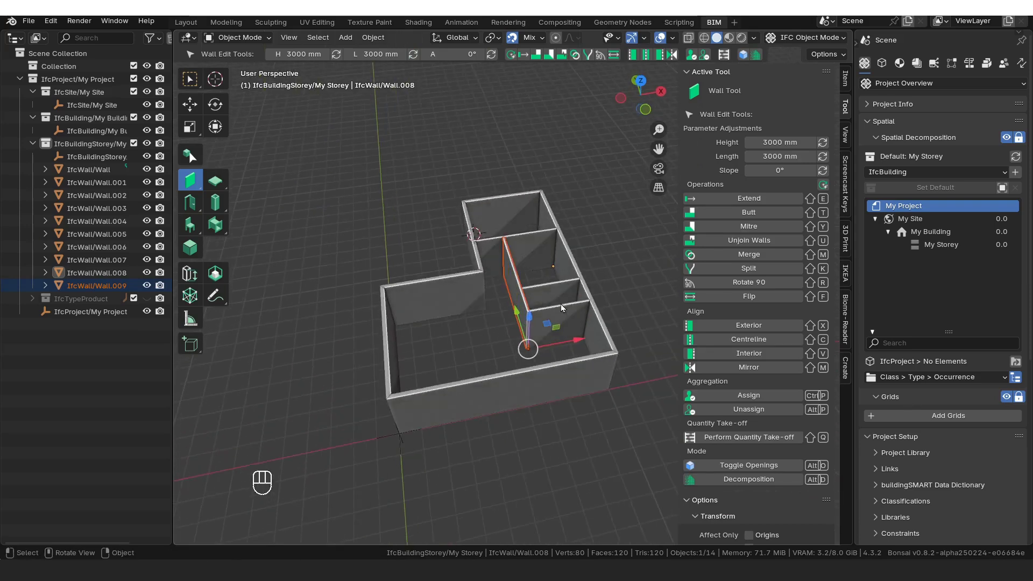
{"action": "left_click", "coordinate": [579, 282]}
{"action": "left_click", "coordinate": [589, 375]}
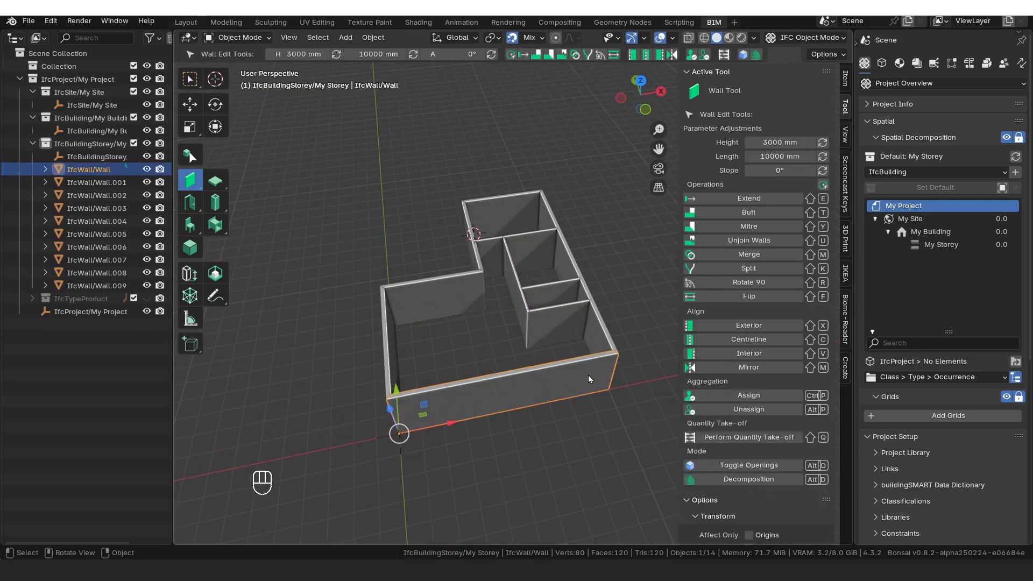
{"action": "left_click", "coordinate": [548, 321]}
{"action": "middle_click_drag", "start_coordinate": [547, 322], "coordinate": [512, 354]}
{"action": "scroll", "coordinate": [540, 334], "scroll_direction": "up", "scroll_amount": 2}
{"action": "left_click", "coordinate": [444, 160]}
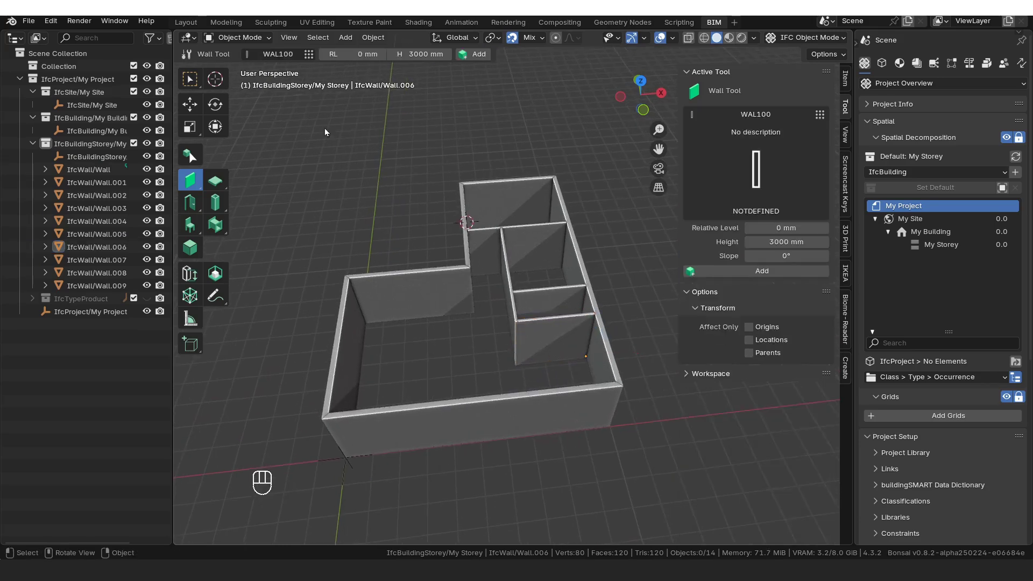
- Activate the Door tool and load the DT01 door type's preview through the Type Manager
{"action": "left_click", "coordinate": [192, 210]}
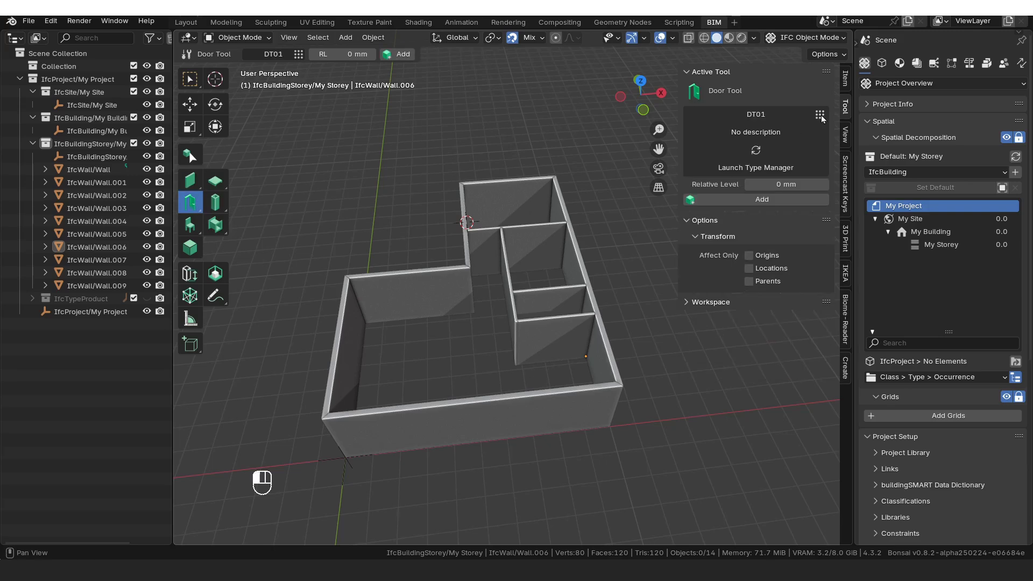
{"action": "left_click", "coordinate": [755, 148]}
{"action": "left_click", "coordinate": [739, 263]}
{"action": "left_click", "coordinate": [819, 115]}
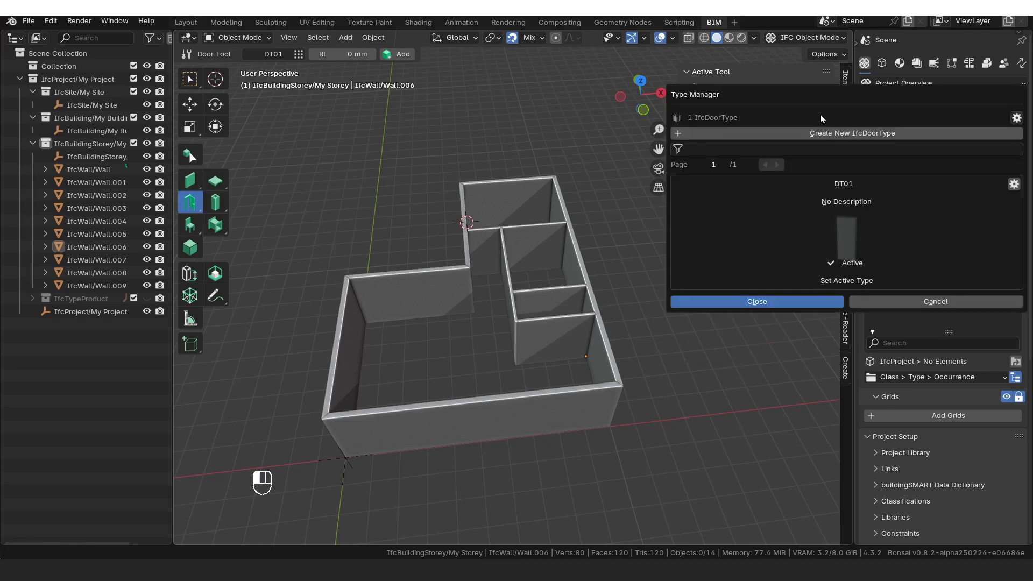
{"action": "left_click", "coordinate": [757, 301]}
{"action": "middle_click_drag", "start_coordinate": [743, 415], "coordinate": [786, 141]}
{"action": "left_click", "coordinate": [819, 115]}
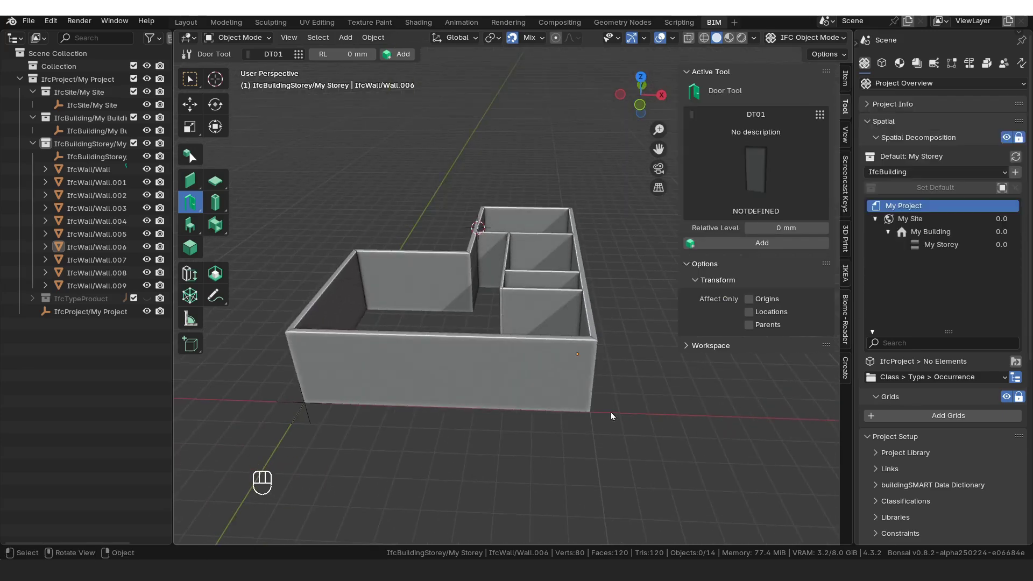
- Place one DT01 door in the front exterior wall and two in the long partition running along Y
{"action": "middle_click_drag", "start_coordinate": [664, 419], "coordinate": [577, 405]}
{"action": "middle_click_drag", "start_coordinate": [372, 288], "coordinate": [381, 289], "text": "shift"}
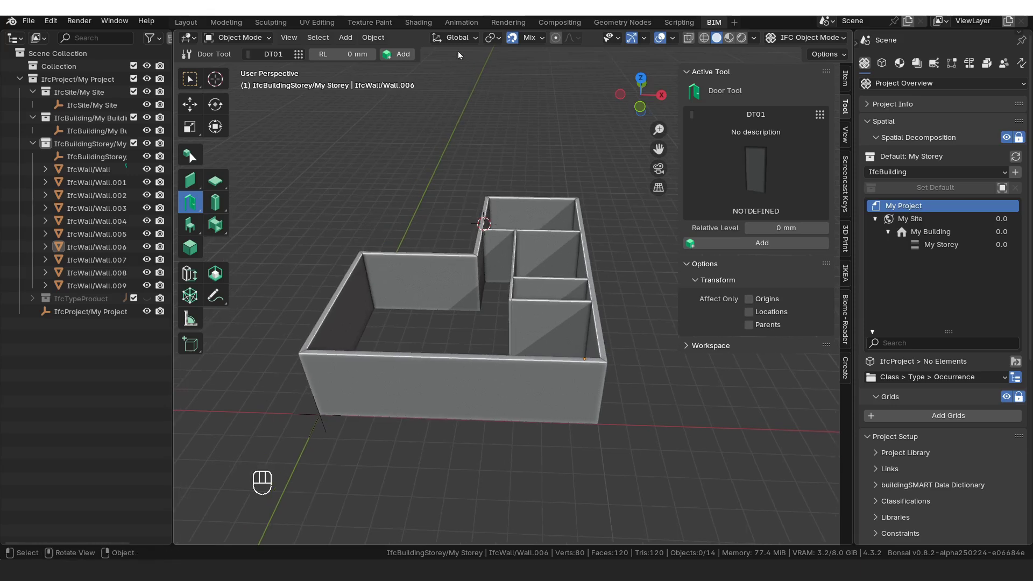
{"action": "left_click", "coordinate": [399, 58]}
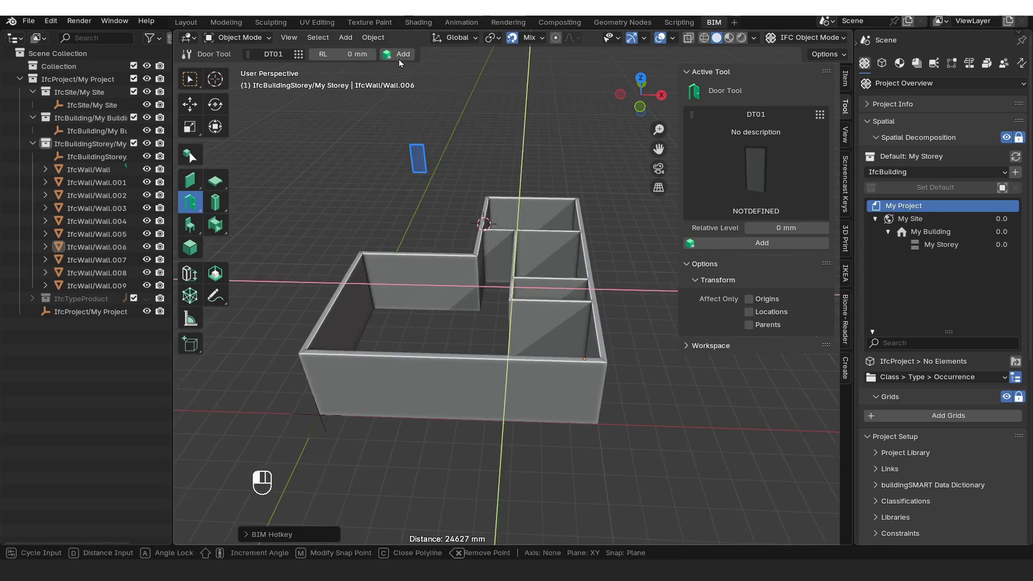
{"action": "left_click", "coordinate": [437, 405]}
{"action": "middle_click_drag", "start_coordinate": [437, 405], "coordinate": [414, 242]}
{"action": "left_click", "coordinate": [492, 347]}
{"action": "left_click", "coordinate": [416, 334]}
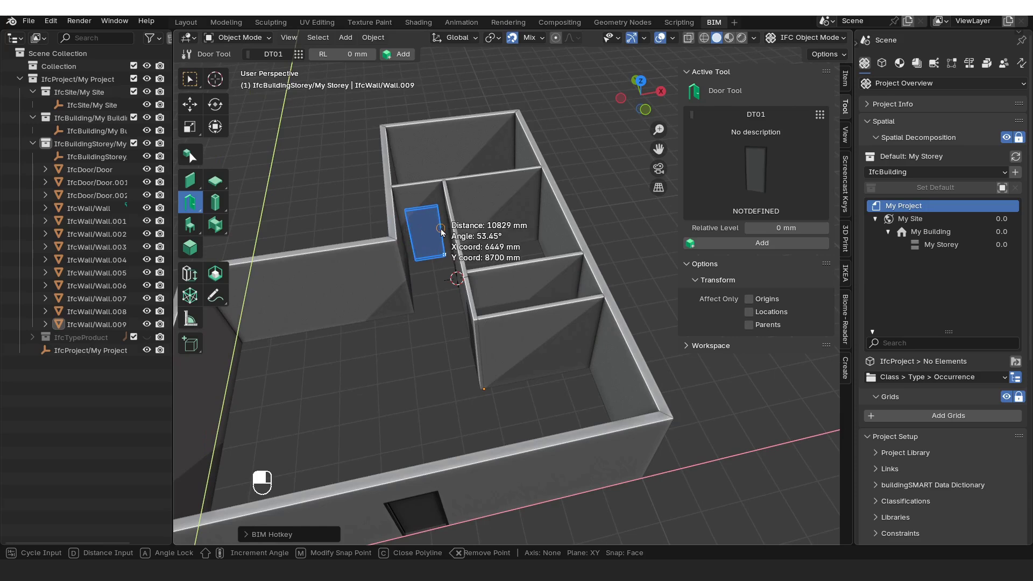
- Place a DT01 door in the uppermost partition and another in the main room's rear exterior wall, and end door placement
{"action": "left_click", "coordinate": [437, 233]}
{"action": "left_click", "coordinate": [323, 291]}
{"action": "middle_click_drag", "start_coordinate": [323, 290], "coordinate": [483, 335]}
{"action": "scroll", "coordinate": [483, 335], "scroll_direction": "down", "scroll_amount": 3}
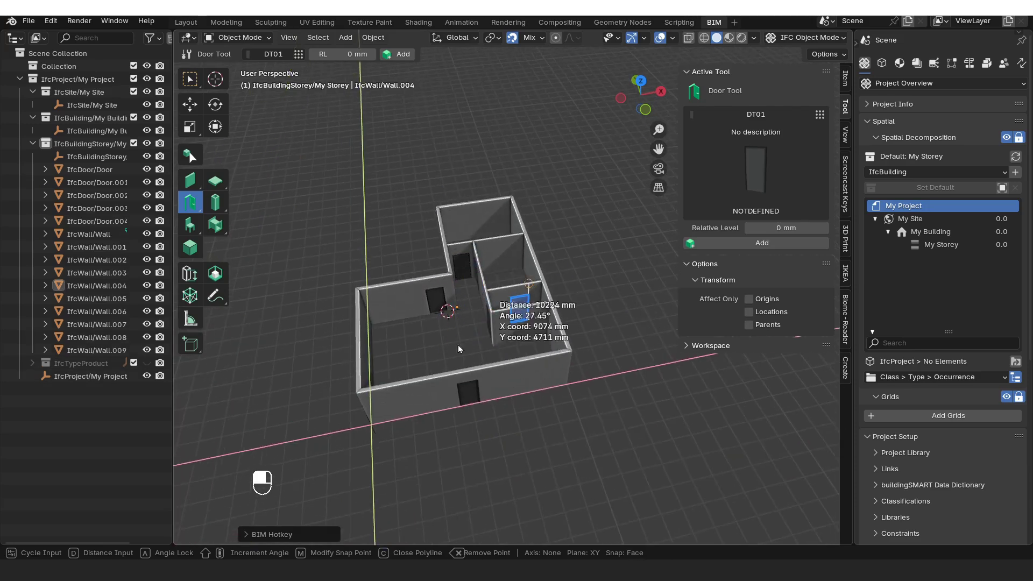
{"action": "right_click", "coordinate": [596, 256]}
- Activate the Window tool and load the WT01 window type's preview through the Type Manager
{"action": "scroll", "coordinate": [540, 299], "scroll_direction": "up", "scroll_amount": 2}
{"action": "middle_click_drag", "start_coordinate": [540, 298], "coordinate": [312, 263]}
{"action": "left_click", "coordinate": [196, 203]}
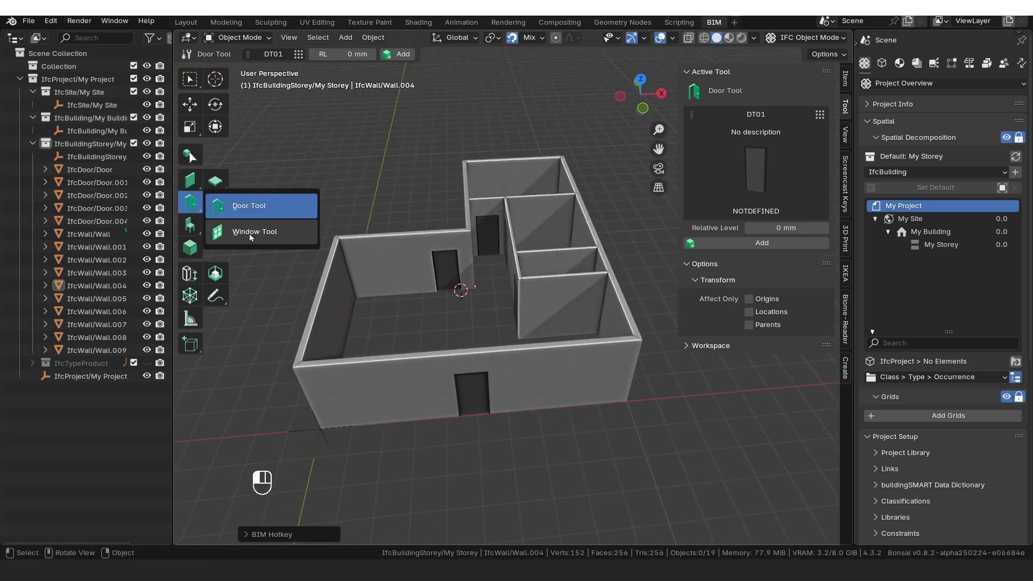
{"action": "left_click", "coordinate": [249, 233]}
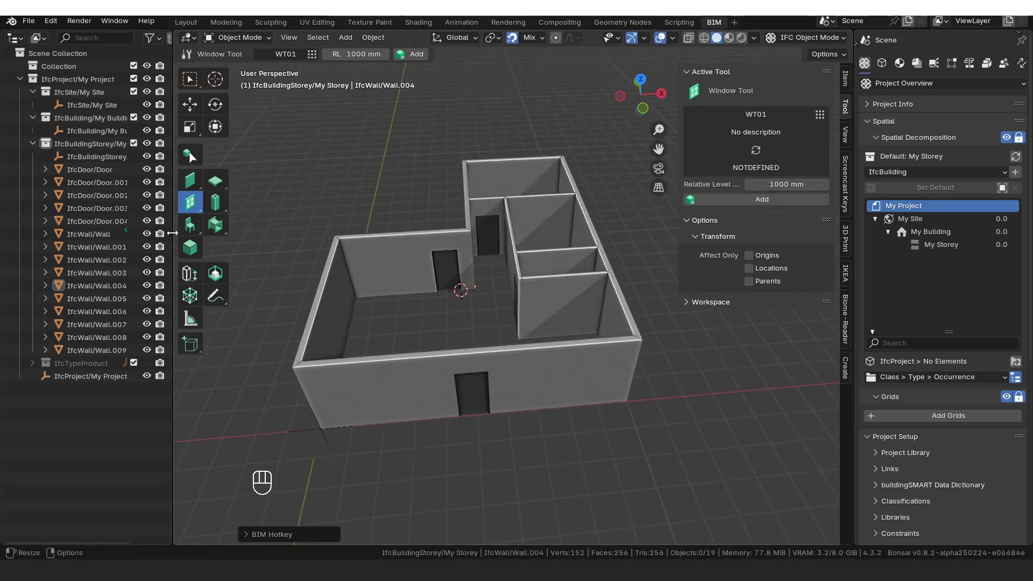
{"action": "left_click", "coordinate": [820, 115]}
{"action": "left_click", "coordinate": [823, 118]}
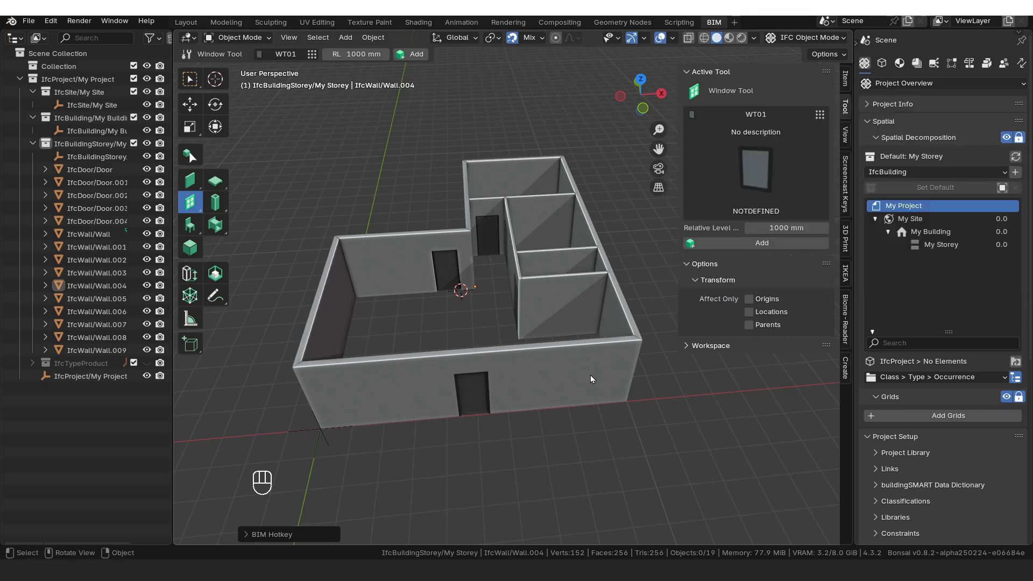
- Place two WT01 windows in the front exterior wall, one on each side of the door, at a 1000 mm relative level
{"action": "middle_click_drag", "start_coordinate": [589, 375], "coordinate": [528, 383]}
{"action": "key", "text": "shift+a"}
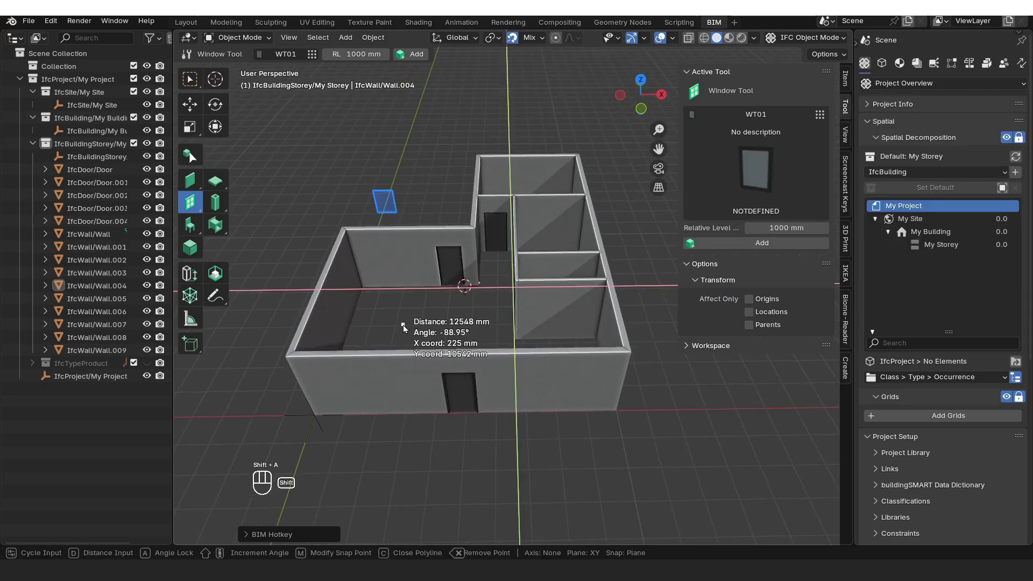
{"action": "left_click", "coordinate": [369, 414]}
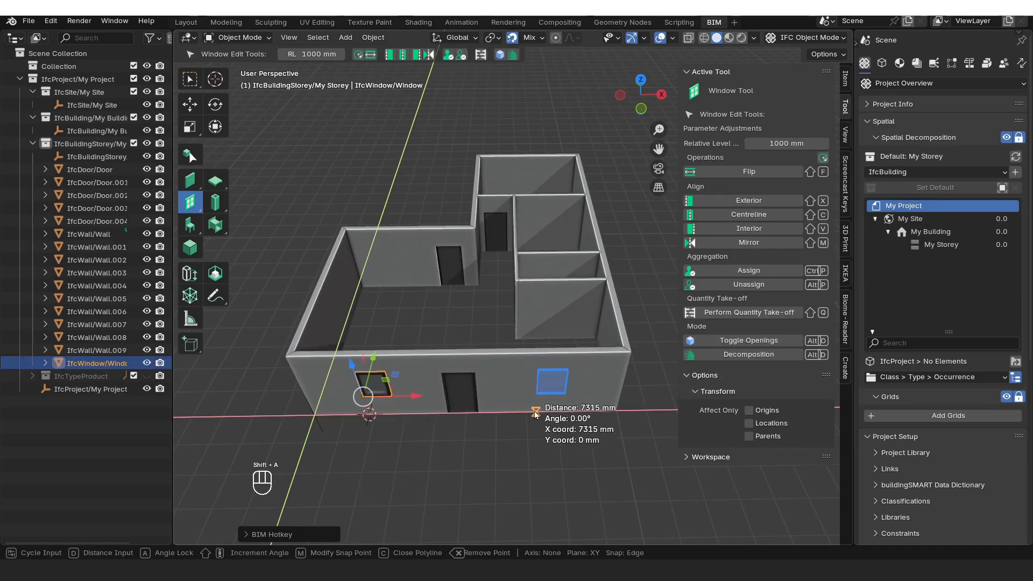
{"action": "left_click", "coordinate": [545, 410]}
- Place a row of WT01 windows along the 12500 mm exterior wall
{"action": "middle_click_drag", "start_coordinate": [545, 410], "coordinate": [465, 404]}
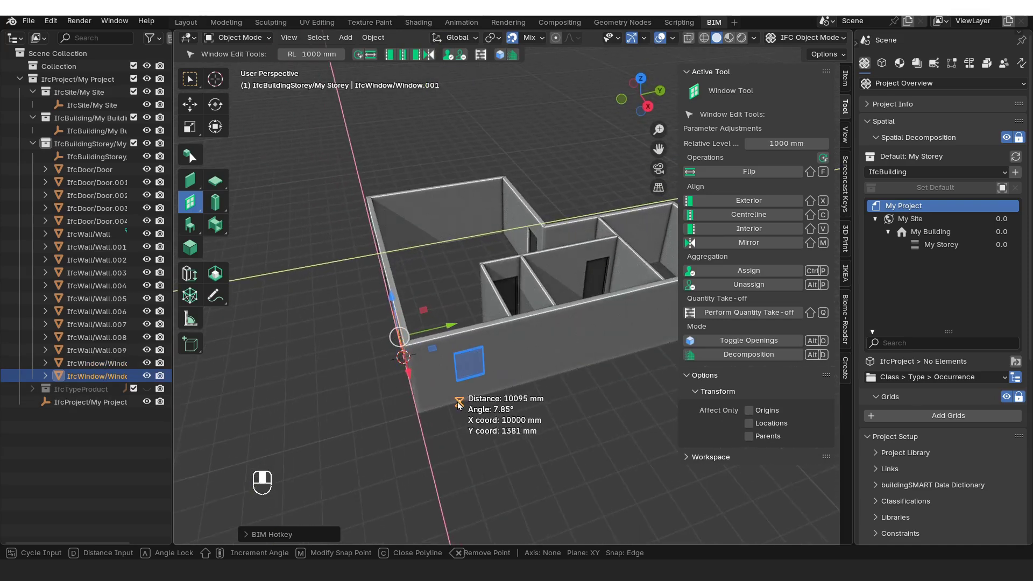
{"action": "left_click", "coordinate": [460, 403]}
{"action": "left_click", "coordinate": [524, 386]}
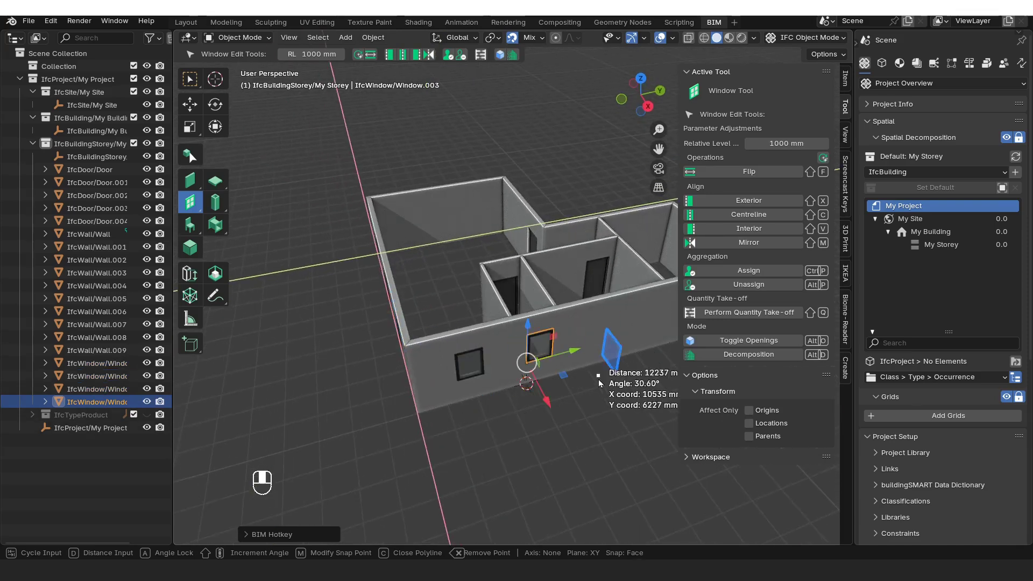
{"action": "left_click", "coordinate": [573, 378]}
{"action": "middle_click_drag", "start_coordinate": [574, 378], "coordinate": [493, 314]}
{"action": "left_click", "coordinate": [586, 381]}
{"action": "left_click", "coordinate": [476, 403]}
- Place WT01 windows in the narrow wing's inner exterior wall and two beside the door in the main room's rear wall
{"action": "left_click", "coordinate": [458, 338]}
{"action": "left_click", "coordinate": [506, 331]}
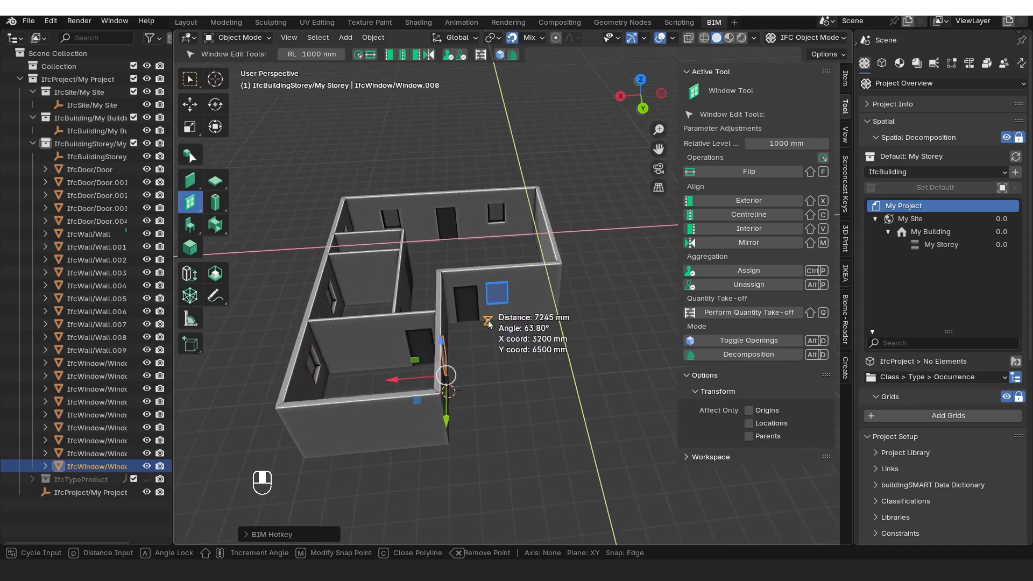
{"action": "left_click", "coordinate": [492, 316]}
{"action": "left_click", "coordinate": [523, 317]}
- Inspect the placed doors and windows around the building, selecting individual elements and clearing the selection
{"action": "middle_click_drag", "start_coordinate": [524, 318], "coordinate": [586, 224]}
{"action": "scroll", "coordinate": [604, 325], "scroll_direction": "up", "scroll_amount": 2}
{"action": "left_click", "coordinate": [585, 224]}
{"action": "left_click", "coordinate": [591, 315]}
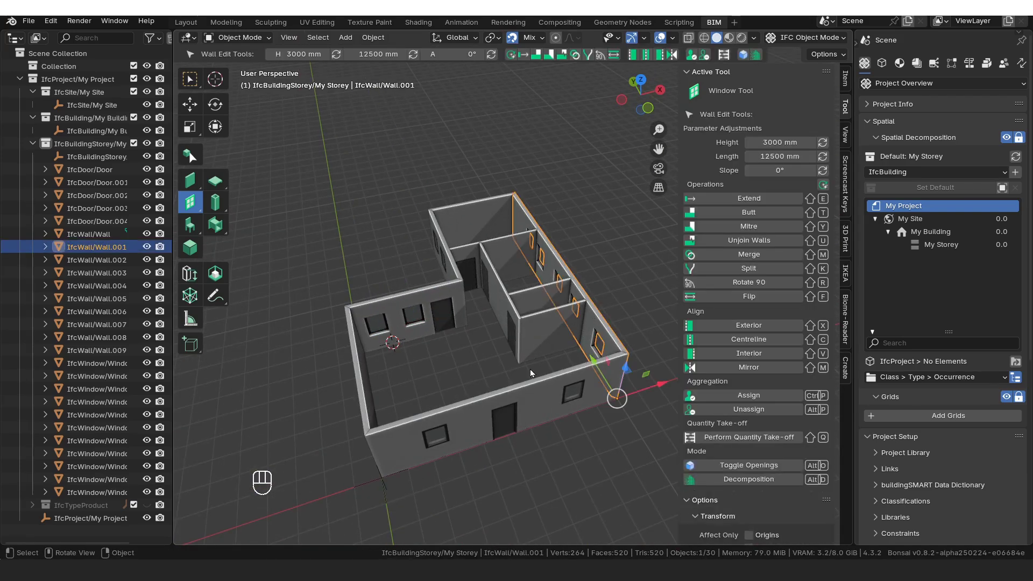
{"action": "left_click", "coordinate": [534, 331]}
{"action": "left_click", "coordinate": [510, 335]}
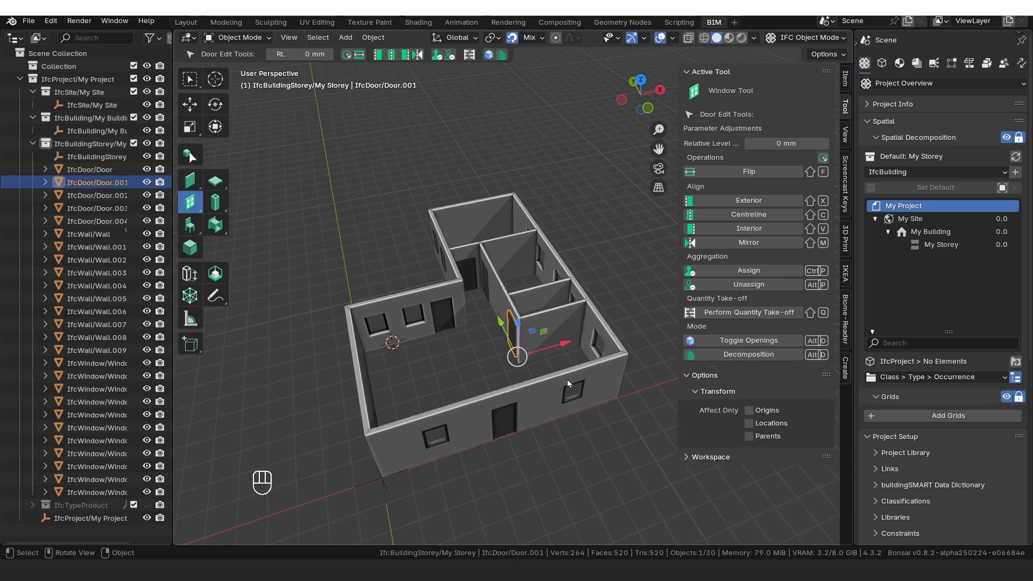
{"action": "left_click", "coordinate": [575, 393]}
{"action": "middle_click_drag", "start_coordinate": [575, 393], "coordinate": [560, 301]}
{"action": "left_click", "coordinate": [573, 167]}
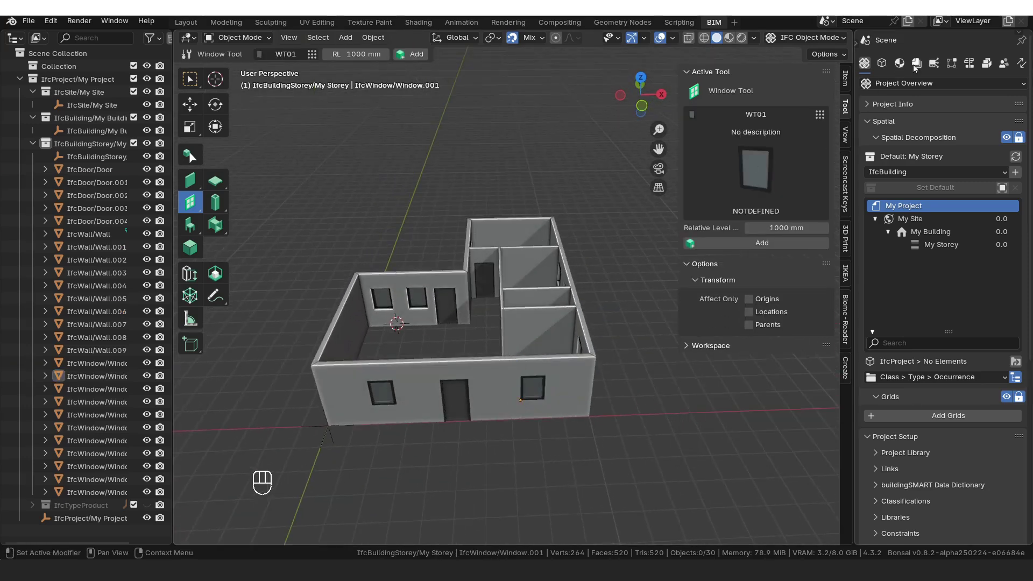
- Collapse the project overview sections and save the IFC project as "Plan in Bonsa" in the Actual IFC folder
{"action": "left_click_drag", "start_coordinate": [879, 123], "coordinate": [881, 256]}
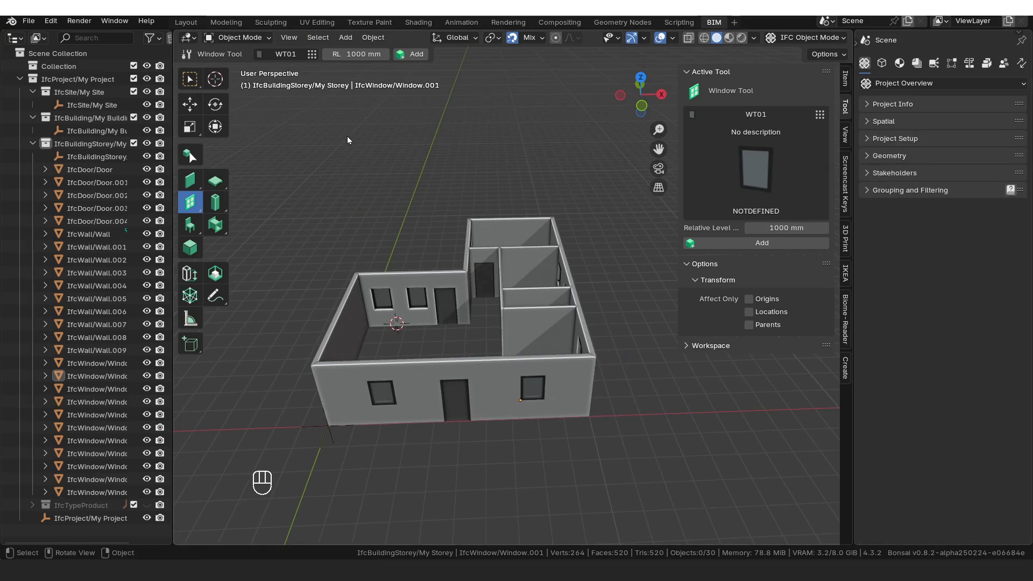
{"action": "key", "text": "ctrl+s"}
{"action": "left_click", "coordinate": [344, 425]}
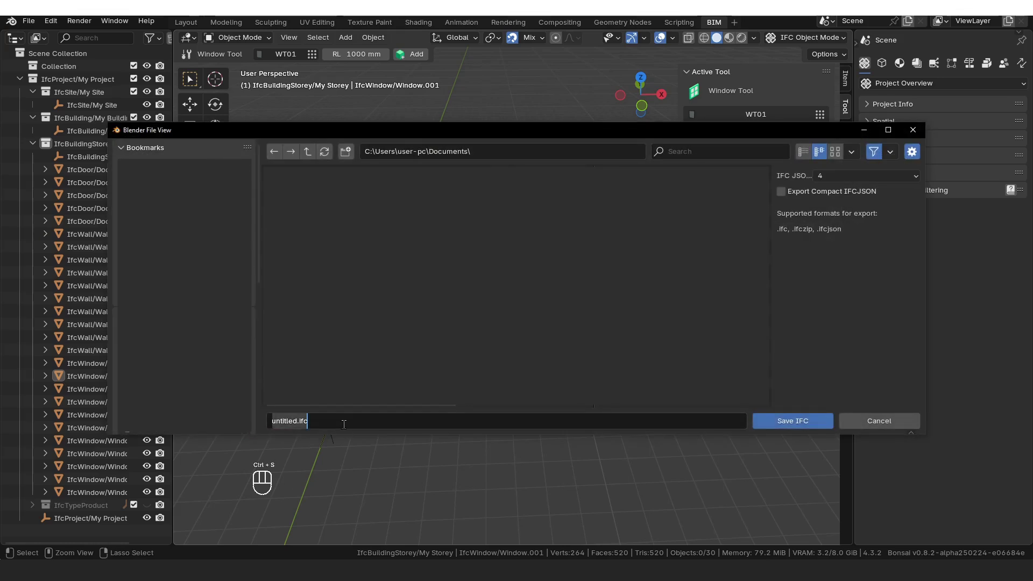
{"action": "type", "text": "Plan in Bonsa"}
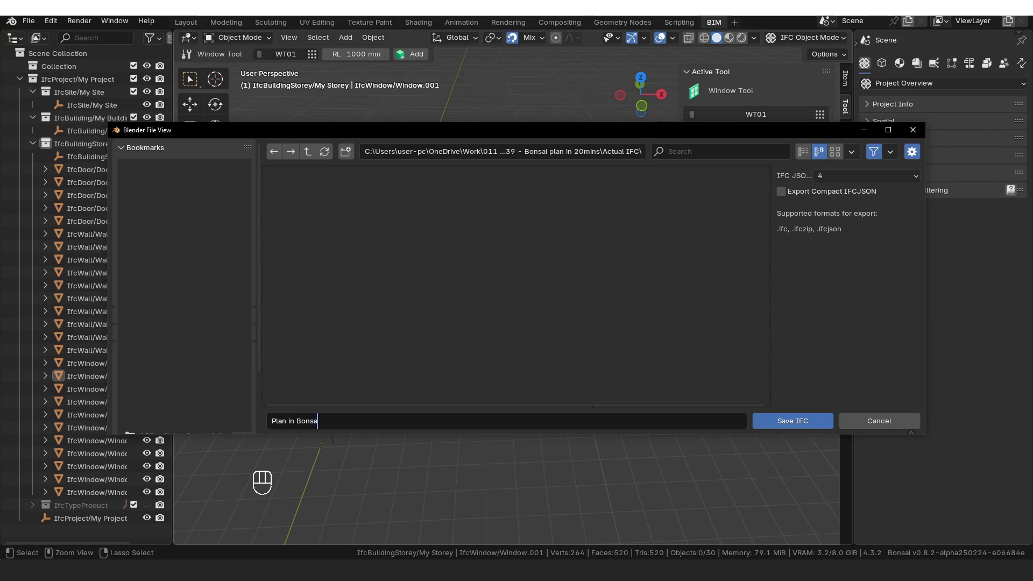
{"action": "left_click", "coordinate": [767, 422]}
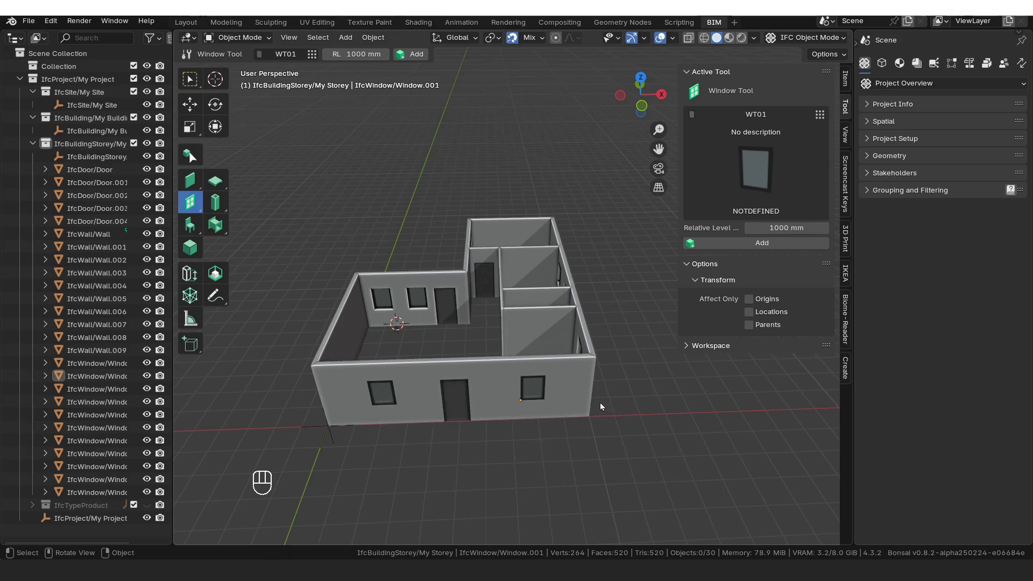
- Switch the scene properties to Drawings and Documents, collapse its sections and load the project's drawings list
{"action": "middle_click_drag", "start_coordinate": [602, 403], "coordinate": [593, 411]}
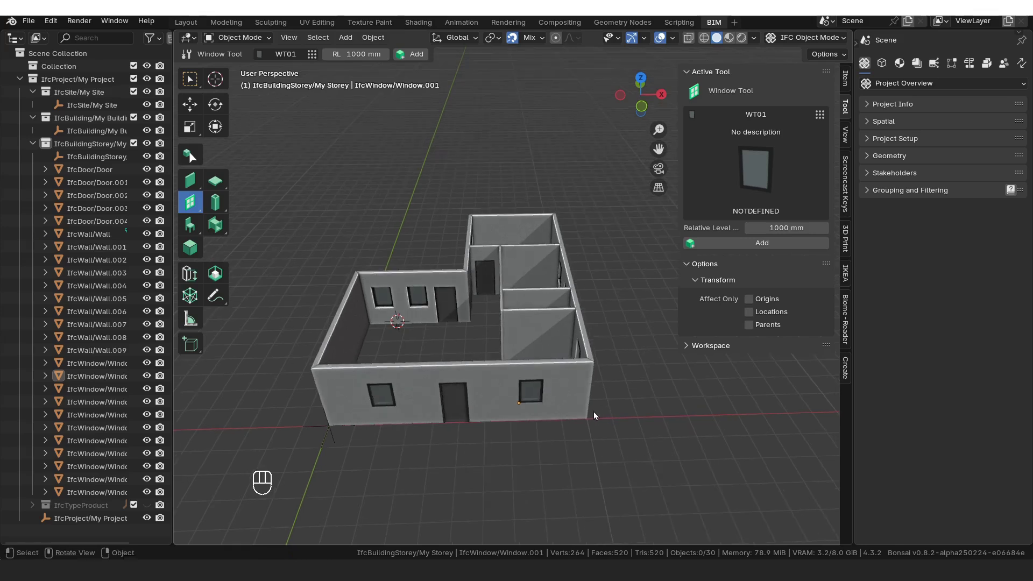
{"action": "left_click", "coordinate": [917, 63]}
{"action": "left_click_drag", "start_coordinate": [909, 104], "coordinate": [899, 278]}
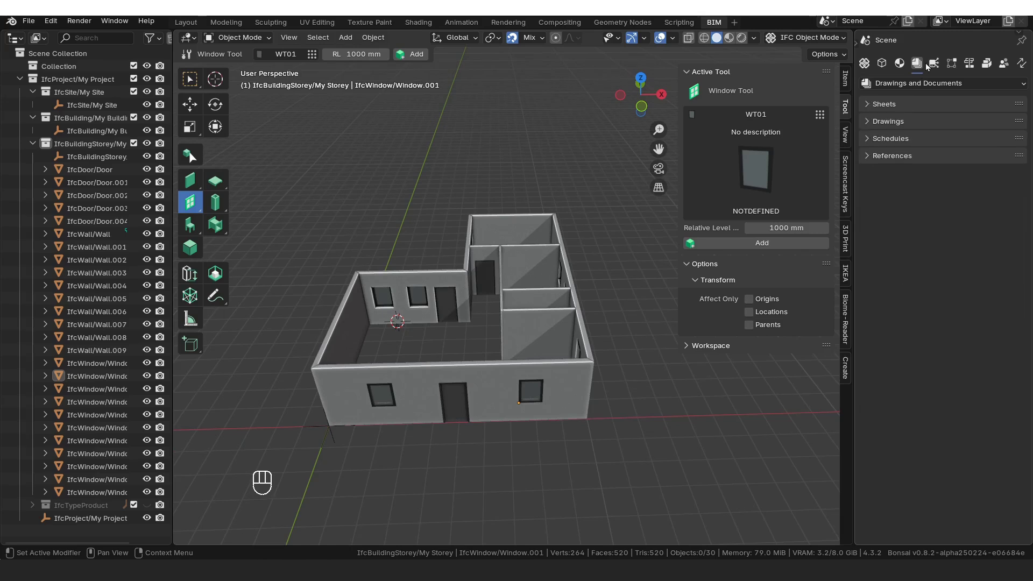
{"action": "left_click", "coordinate": [922, 82]}
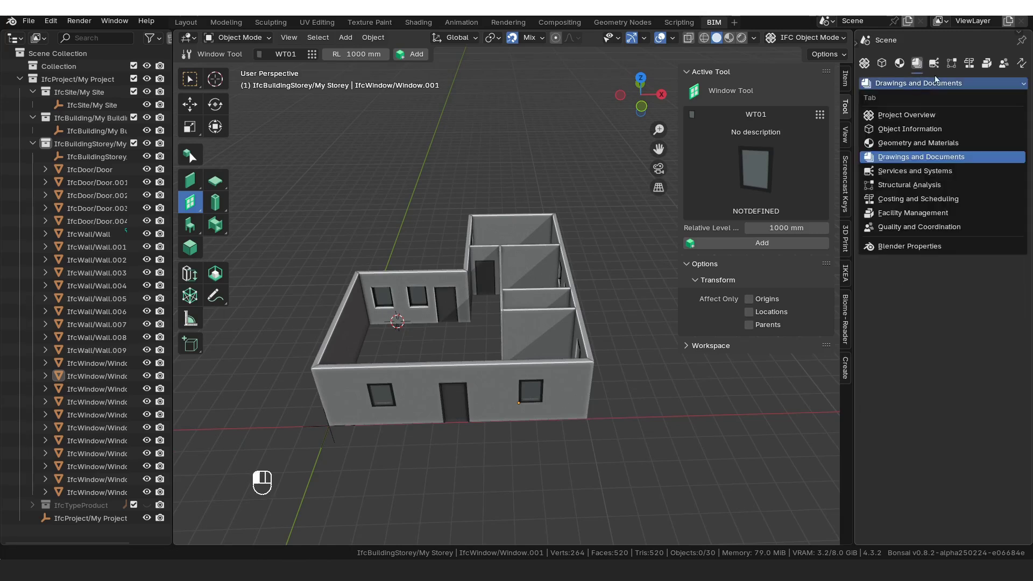
{"action": "left_click", "coordinate": [921, 156]}
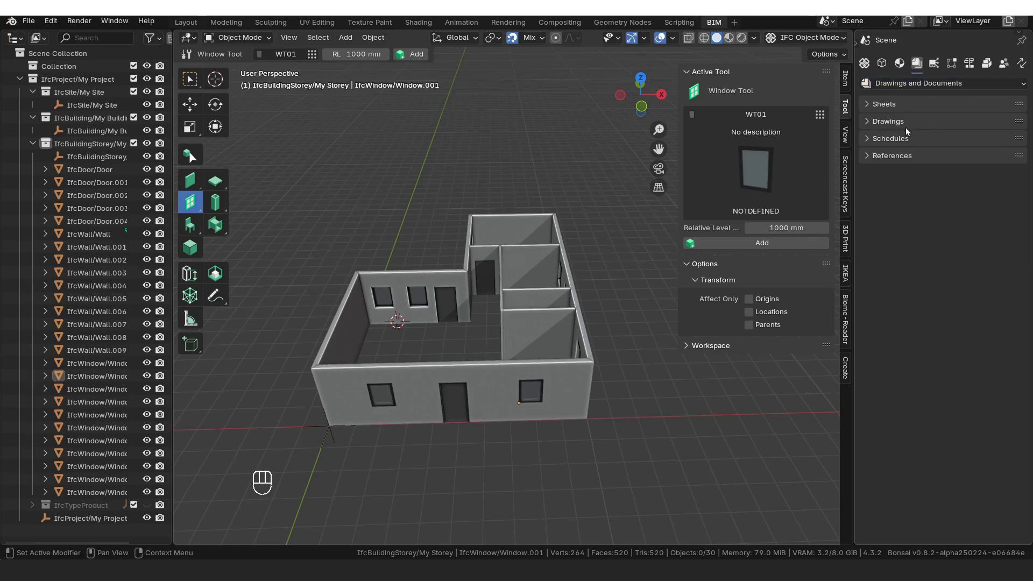
{"action": "left_click", "coordinate": [887, 121]}
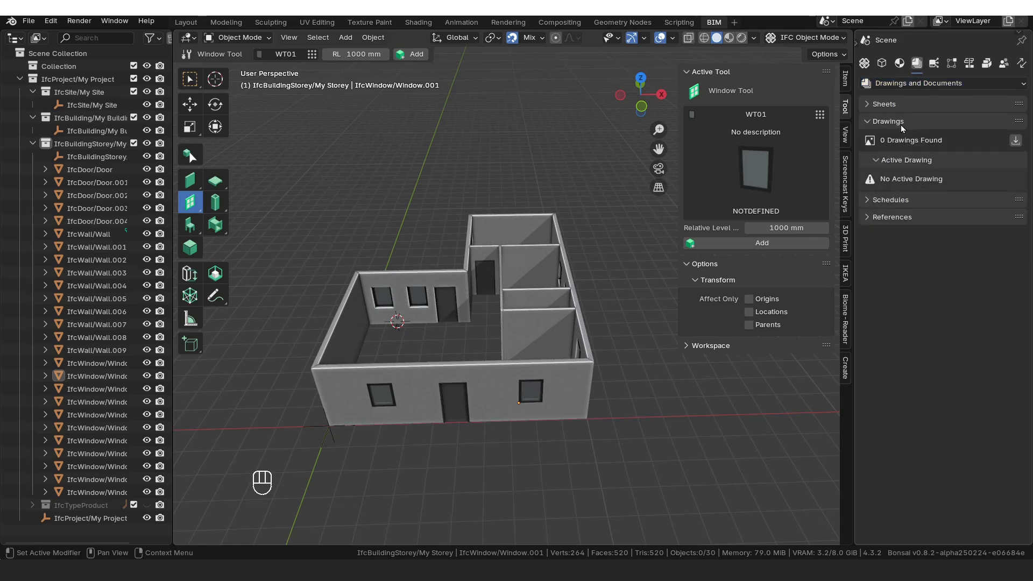
{"action": "left_click", "coordinate": [1017, 141]}
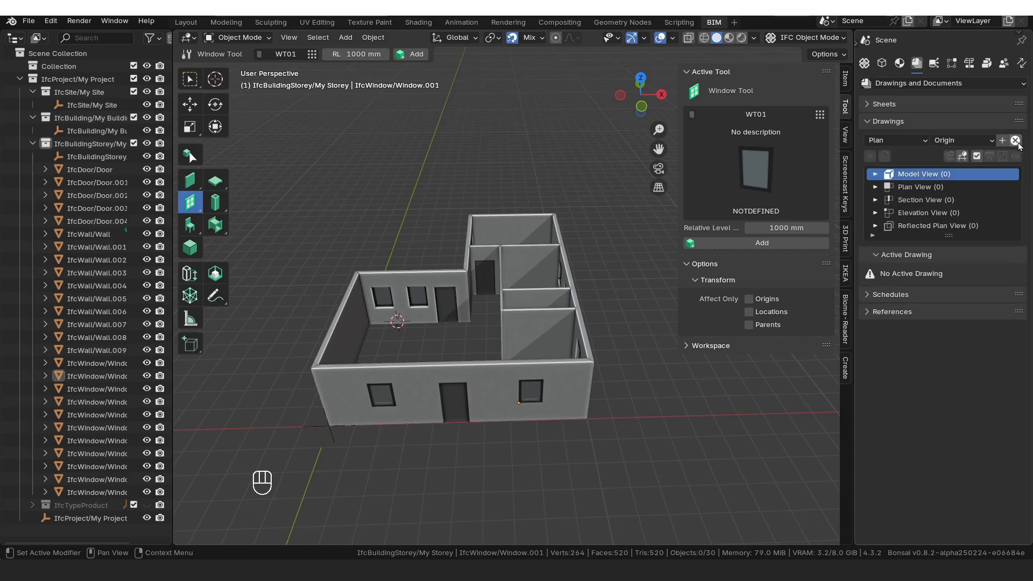
- Add a drawing with target view Plan and location hint My Storey
{"action": "left_click", "coordinate": [925, 139]}
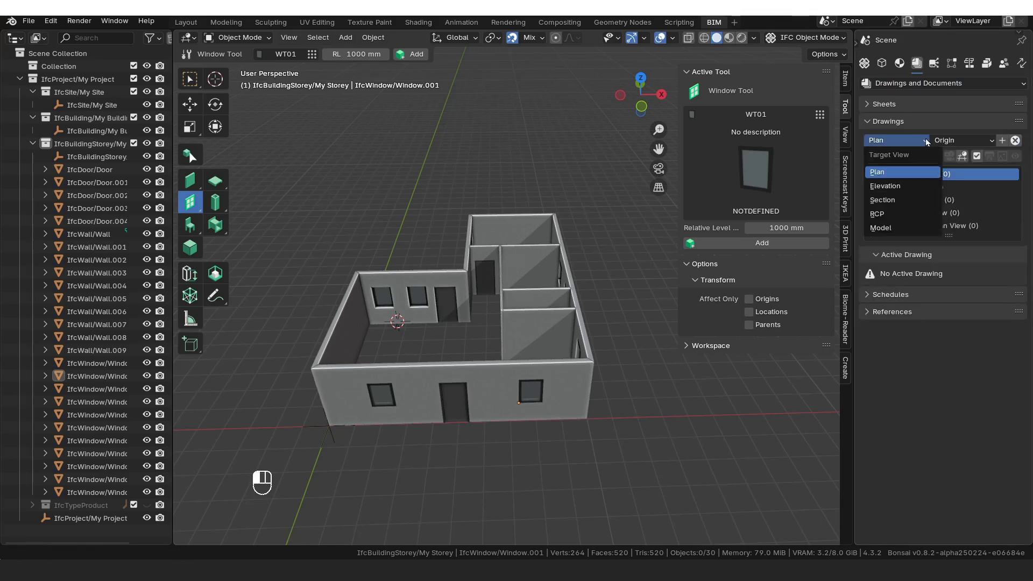
{"action": "left_click", "coordinate": [926, 141]}
{"action": "left_click", "coordinate": [957, 141]}
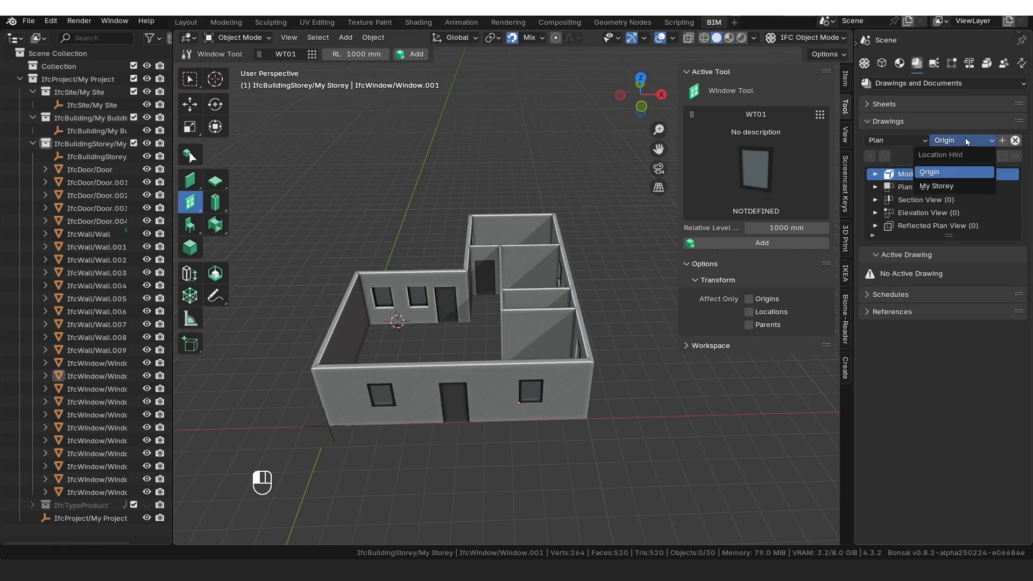
{"action": "left_click", "coordinate": [951, 188]}
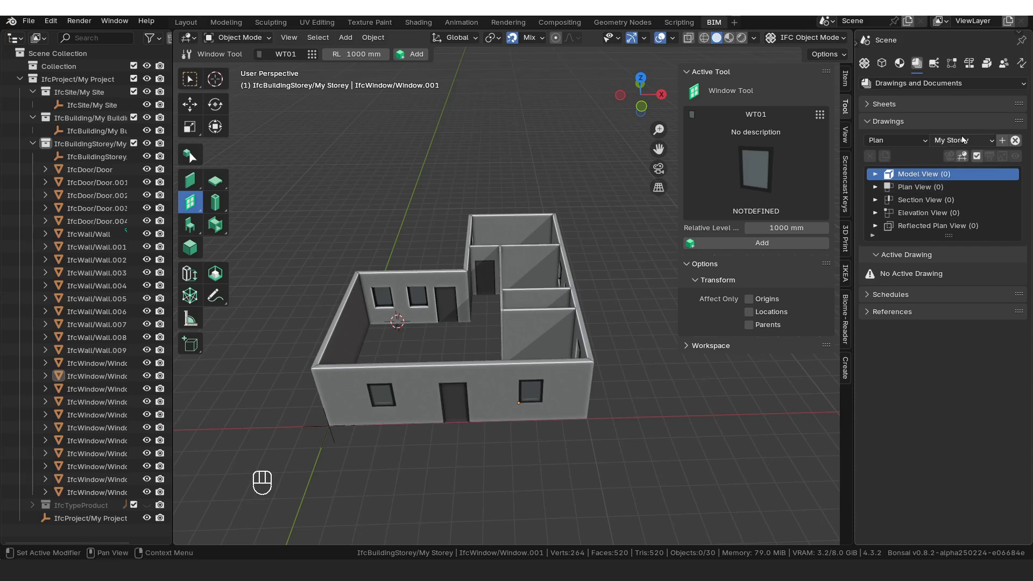
{"action": "left_click", "coordinate": [1004, 141]}
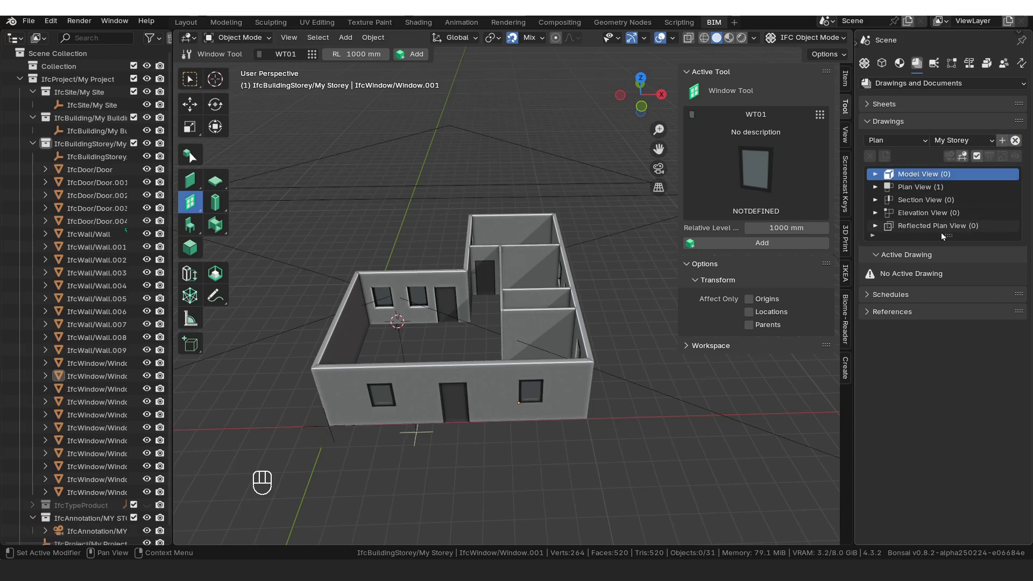
- Enlarge the drawings list, expand Plan View, and activate the MY STOREY PLAN drawing
{"action": "scroll", "coordinate": [615, 285], "scroll_direction": "down", "scroll_amount": 3}
{"action": "left_click", "coordinate": [589, 260]}
{"action": "mouse_move", "coordinate": [588, 260]}
{"action": "middle_mouse_down"}
{"action": "mouse_move", "coordinate": [528, 337]}
{"action": "mouse_move", "coordinate": [562, 240]}
{"action": "mouse_move", "coordinate": [545, 184]}
{"action": "middle_mouse_up"}
{"action": "left_click", "coordinate": [545, 184]}
{"action": "left_click_drag", "start_coordinate": [951, 237], "coordinate": [944, 352]}
{"action": "left_click", "coordinate": [875, 187]}
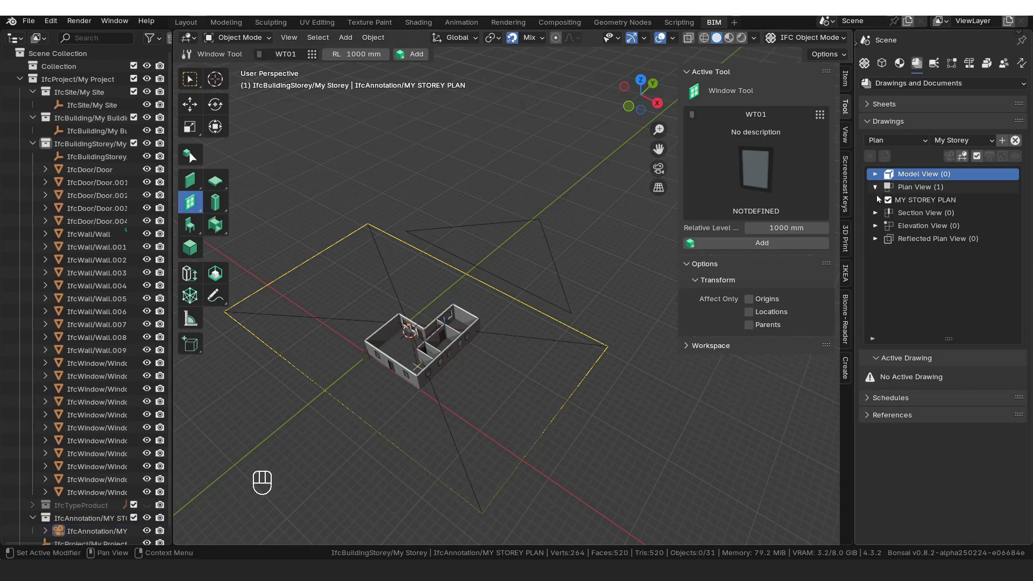
{"action": "left_click", "coordinate": [937, 188]}
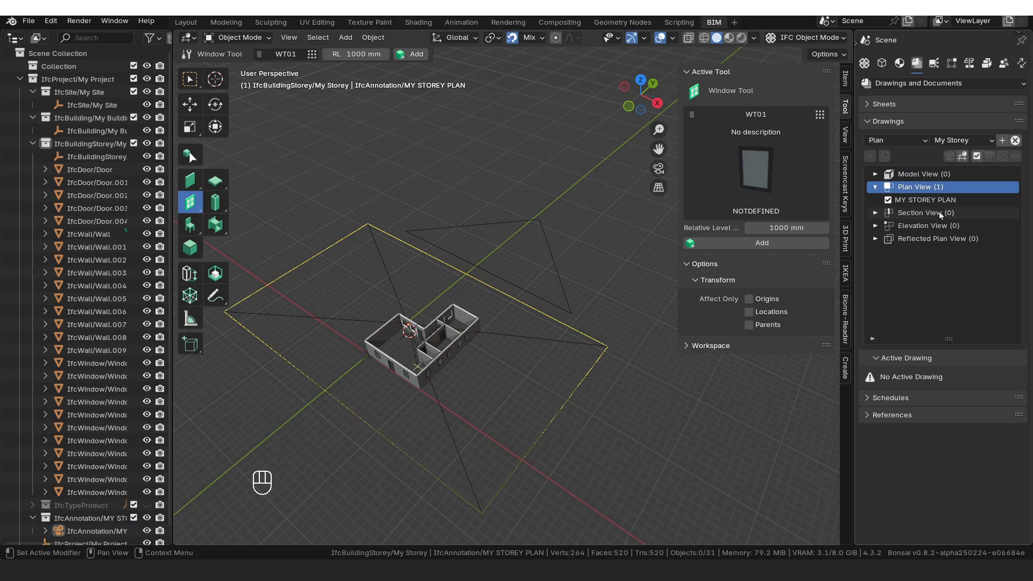
{"action": "left_click", "coordinate": [930, 202]}
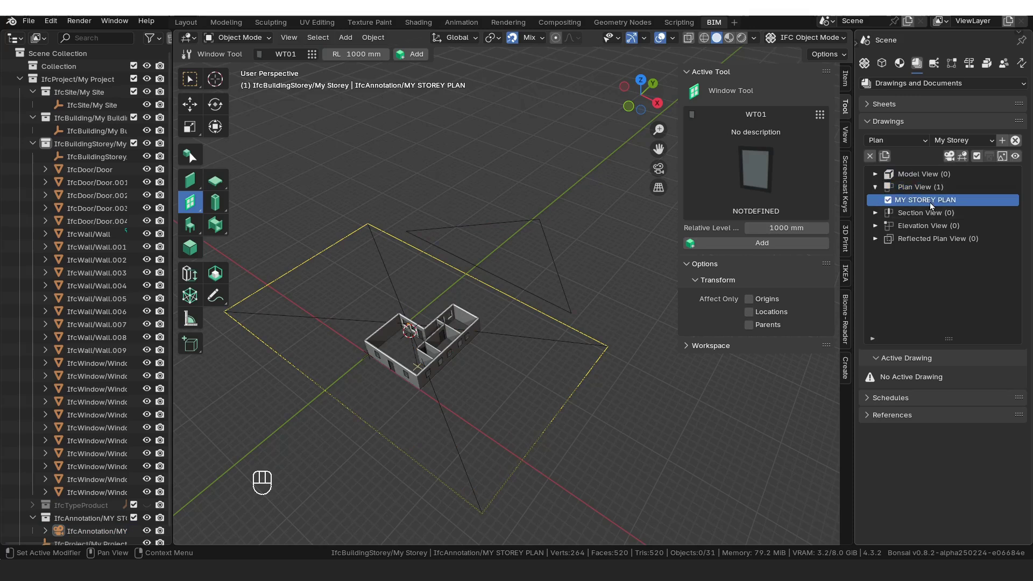
{"action": "left_click", "coordinate": [948, 156]}
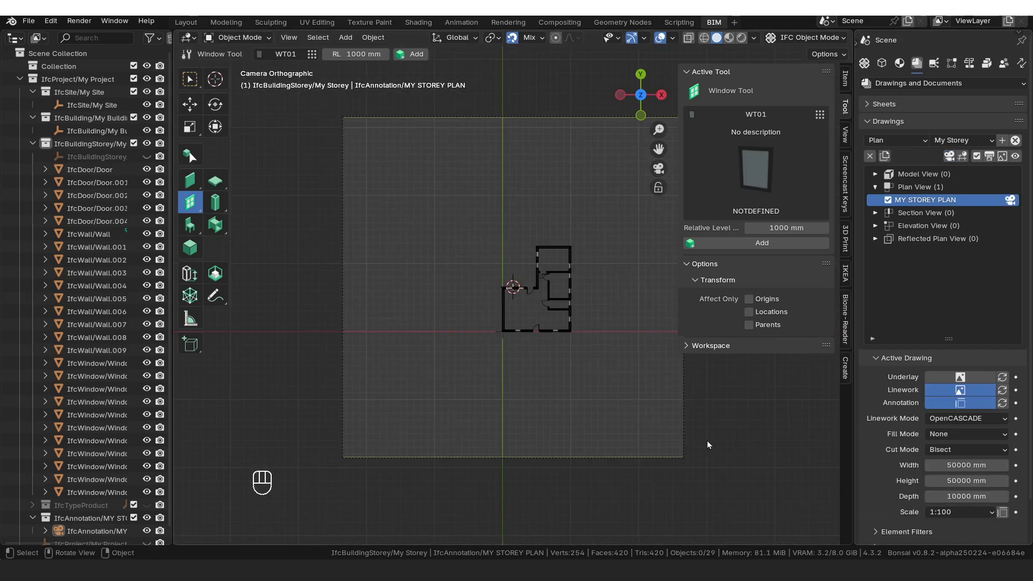
- Select the plan drawing's camera boundary and set the drawing's width and height to 15000 mm
{"action": "scroll", "coordinate": [580, 388], "scroll_direction": "up", "scroll_amount": 1}
{"action": "scroll", "coordinate": [593, 380], "scroll_direction": "down", "scroll_amount": 2}
{"action": "left_click", "coordinate": [628, 340]}
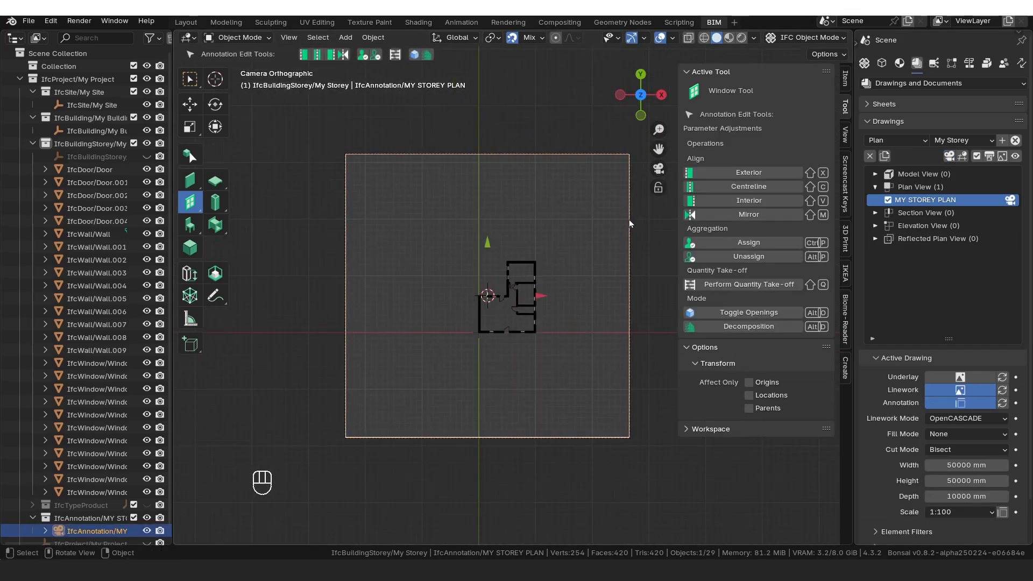
{"action": "left_click", "coordinate": [570, 139]}
{"action": "left_click", "coordinate": [605, 160]}
{"action": "left_click", "coordinate": [605, 163]}
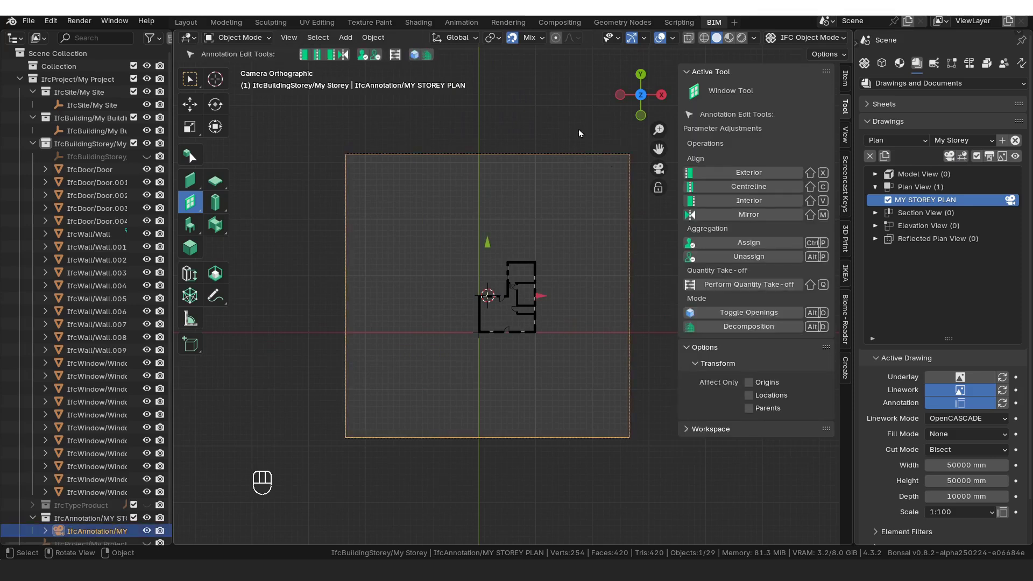
{"action": "scroll", "coordinate": [132, 517], "scroll_direction": "down", "scroll_amount": 1}
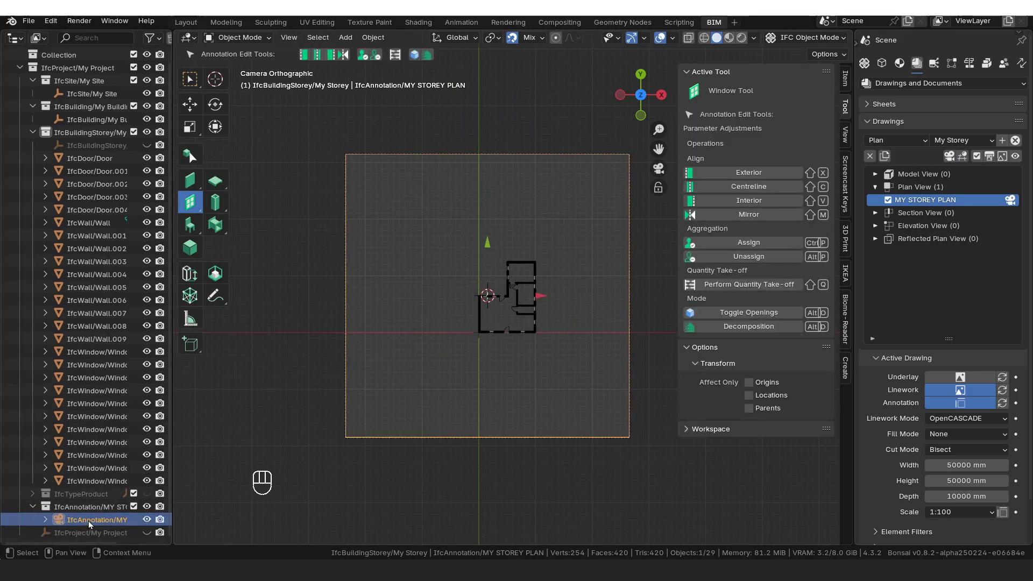
{"action": "left_click", "coordinate": [598, 157]}
{"action": "left_click", "coordinate": [544, 157]}
{"action": "left_click", "coordinate": [967, 466]}
{"action": "type", "text": "150"}
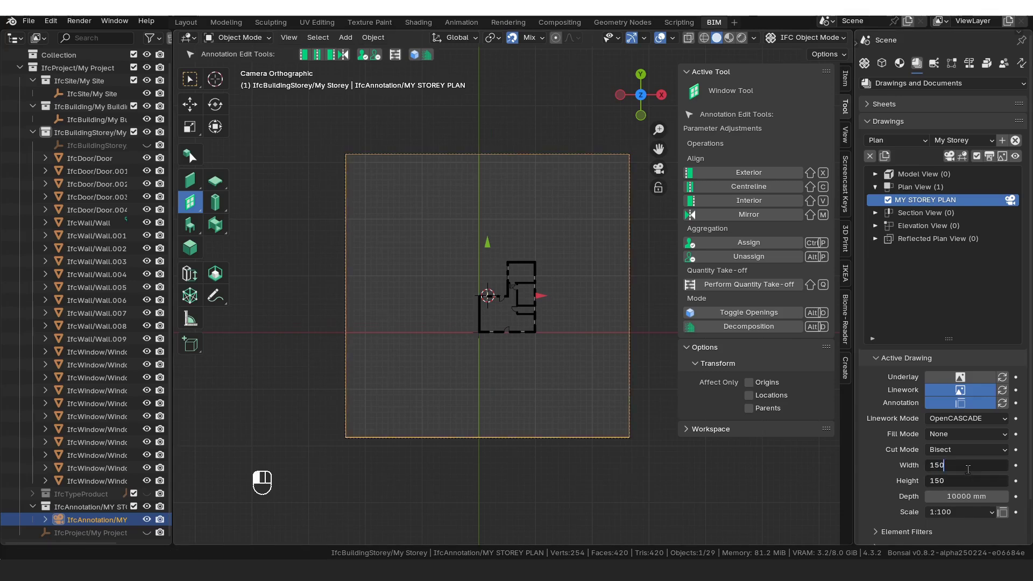
{"action": "key", "text": "Return"}
{"action": "scroll", "coordinate": [557, 308], "scroll_direction": "up", "scroll_amount": 1}
- Move the plan camera boundary along the X axis in two passes so that it frames the whole building
{"action": "middle_click_drag", "start_coordinate": [557, 309], "coordinate": [444, 311], "text": "shift"}
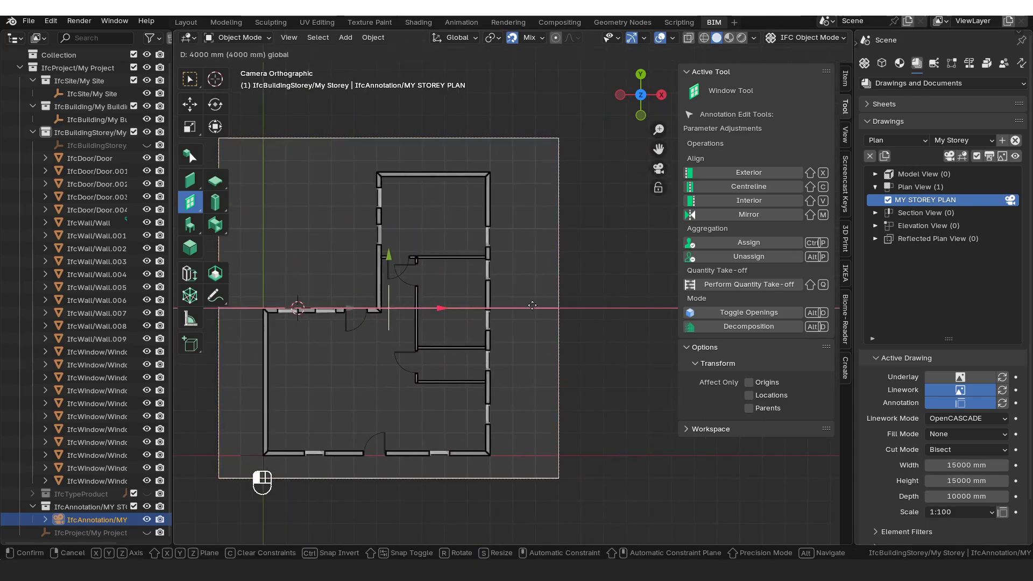
{"action": "left_click", "coordinate": [478, 301]}
{"action": "scroll", "coordinate": [509, 337], "scroll_direction": "down", "scroll_amount": 1}
{"action": "scroll", "coordinate": [484, 335], "scroll_direction": "down", "scroll_amount": 1}
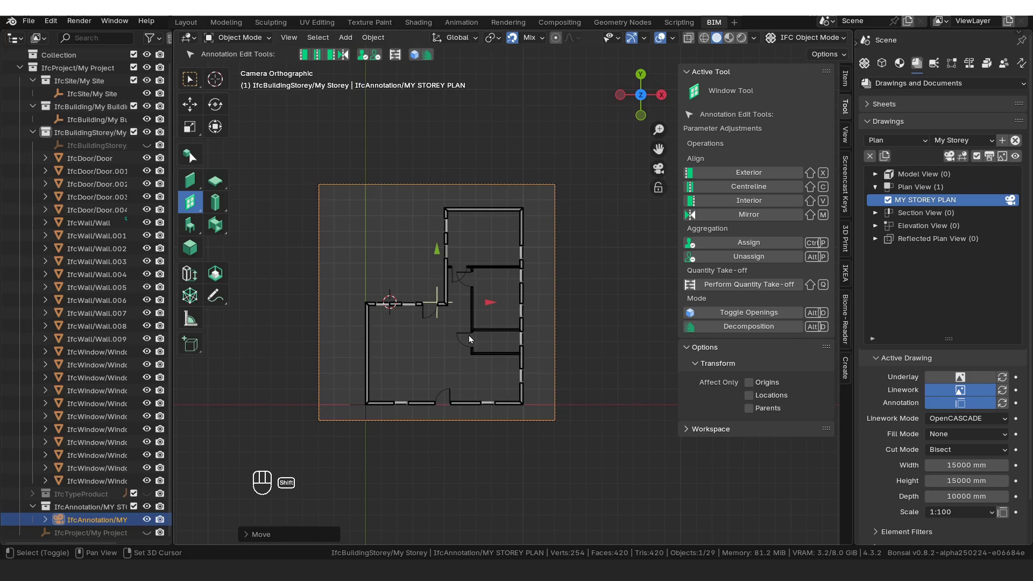
{"action": "key", "text": "g"}
{"action": "key", "text": "x"}
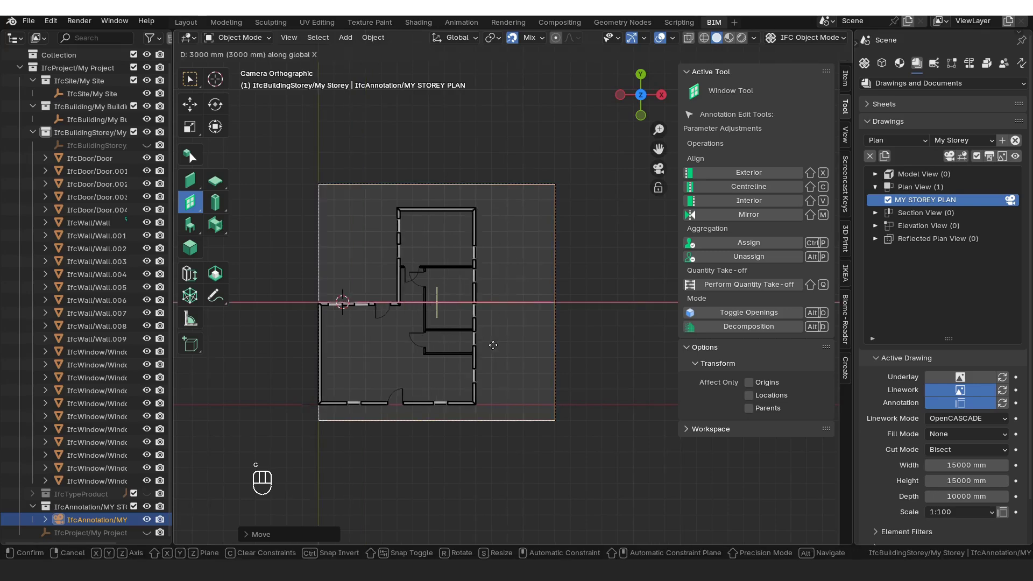
{"action": "left_click", "coordinate": [457, 348]}
{"action": "scroll", "coordinate": [510, 122], "scroll_direction": "up", "scroll_amount": 2}
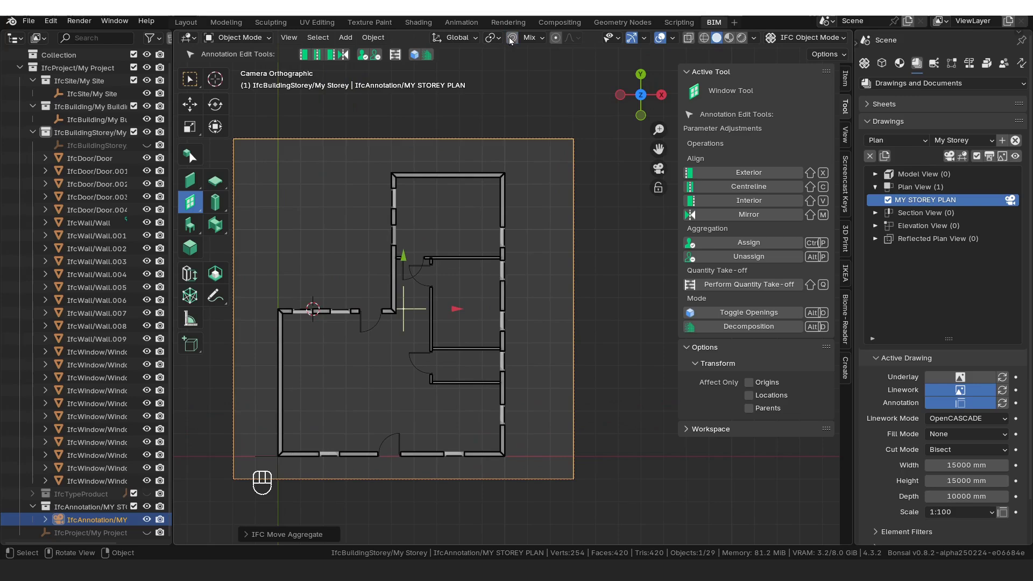
- With snapping off, nudge the camera boundary about 400 mm along negative X to centre the building, and turn snapping back on
{"action": "key", "text": "g"}
{"action": "key", "text": "x"}
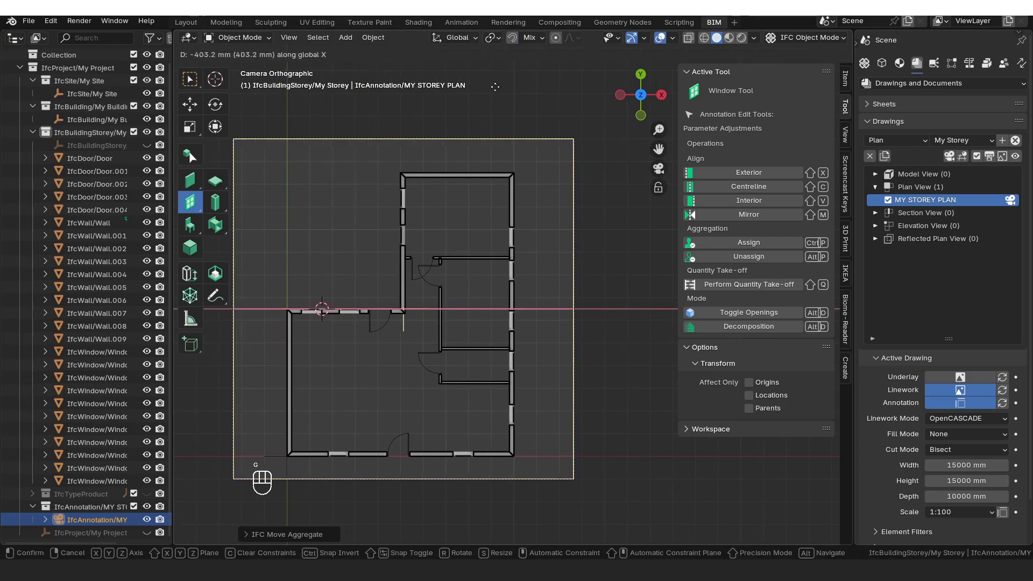
{"action": "left_click", "coordinate": [500, 62]}
{"action": "left_click", "coordinate": [512, 37]}
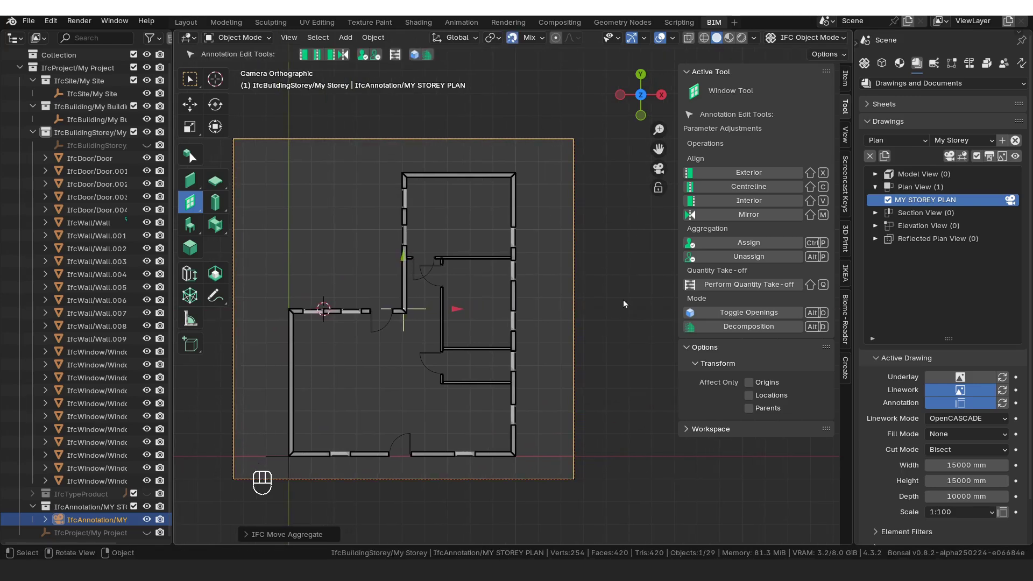
{"action": "left_click", "coordinate": [623, 304]}
- Select the entrance door in the front wall and add parametric door geometry to it
{"action": "middle_click_drag", "start_coordinate": [431, 396], "coordinate": [495, 292], "text": "shift"}
{"action": "scroll", "coordinate": [495, 292], "scroll_direction": "up", "scroll_amount": 3}
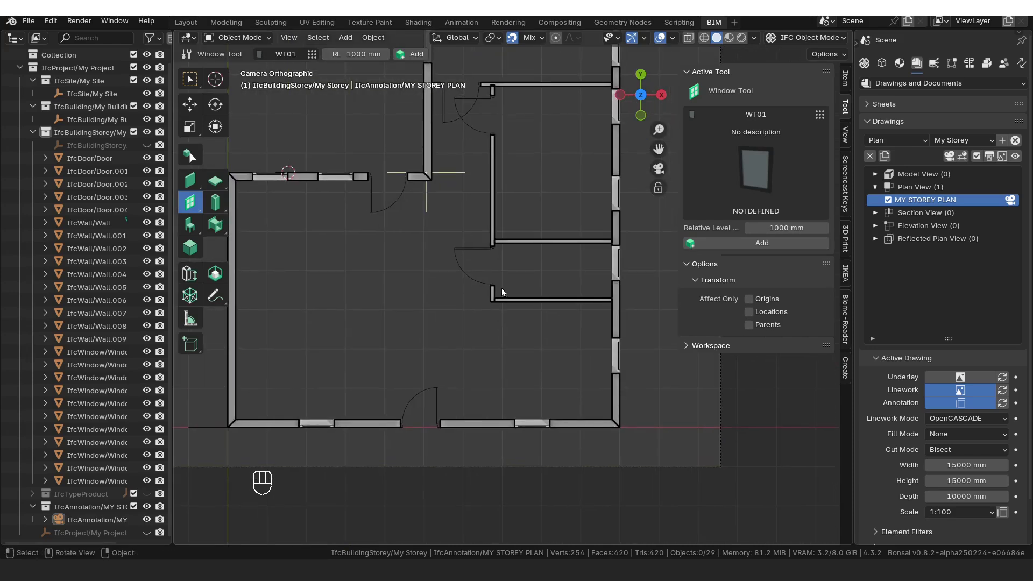
{"action": "left_click", "coordinate": [438, 403]}
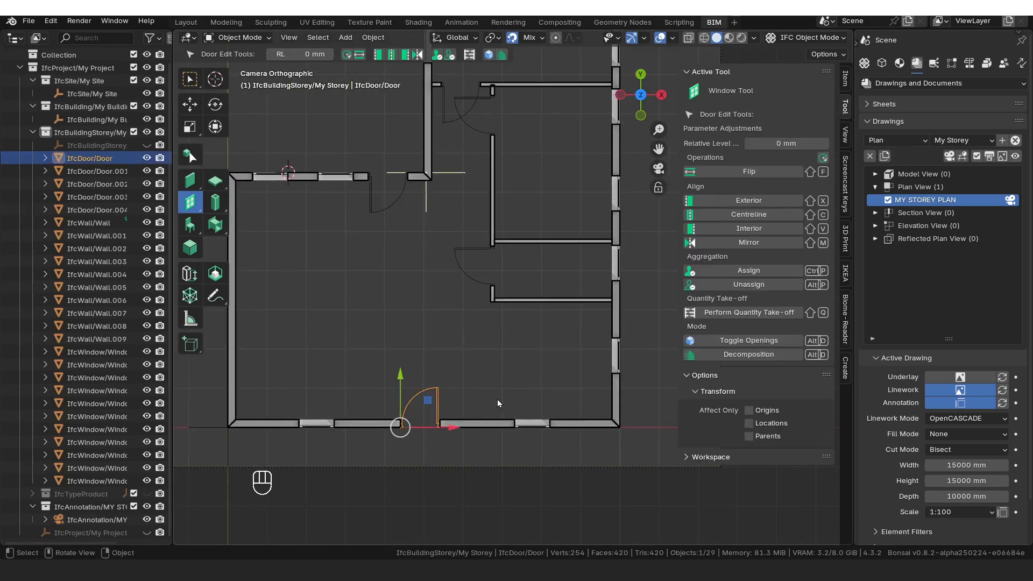
{"action": "left_click", "coordinate": [454, 412]}
{"action": "left_click", "coordinate": [438, 405]}
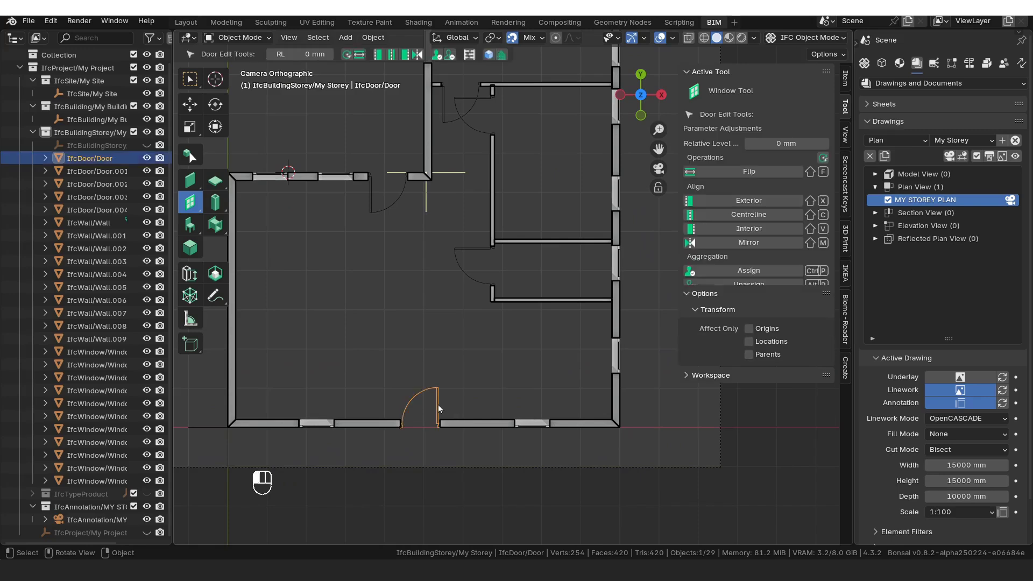
{"action": "left_click", "coordinate": [898, 63]}
{"action": "left_click_drag", "start_coordinate": [912, 101], "coordinate": [919, 367]}
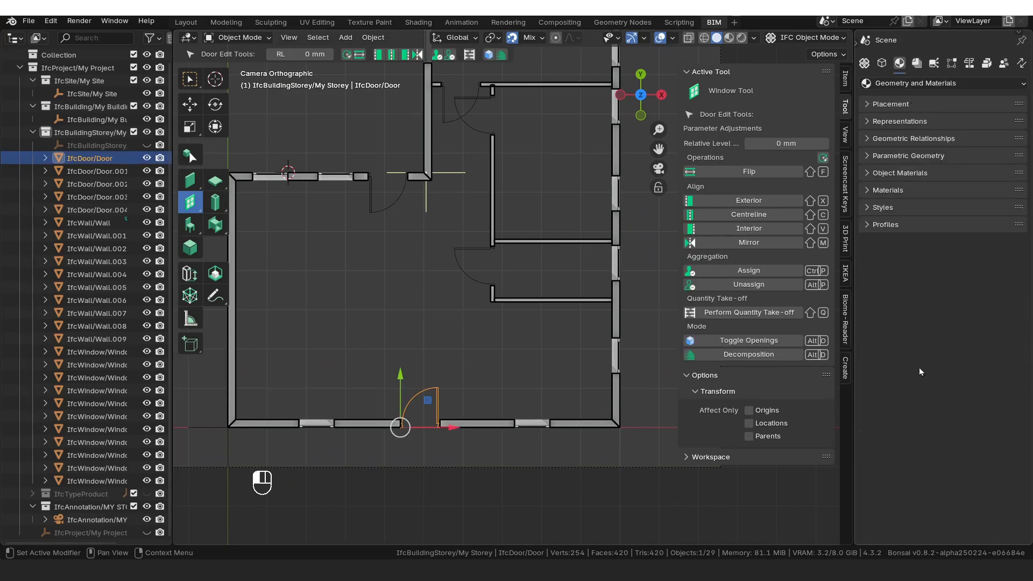
{"action": "left_click", "coordinate": [919, 155]}
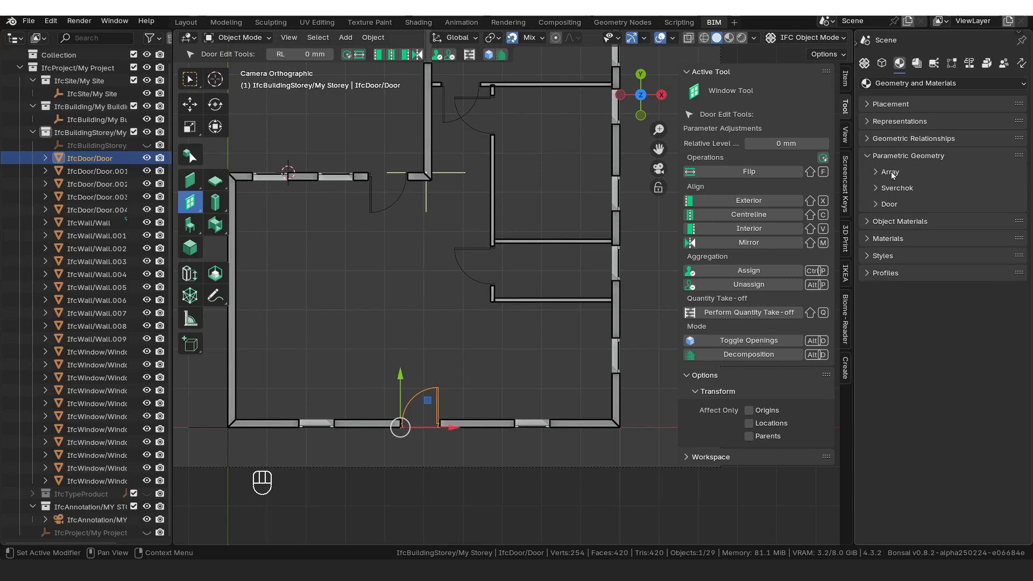
{"action": "left_click", "coordinate": [891, 207]}
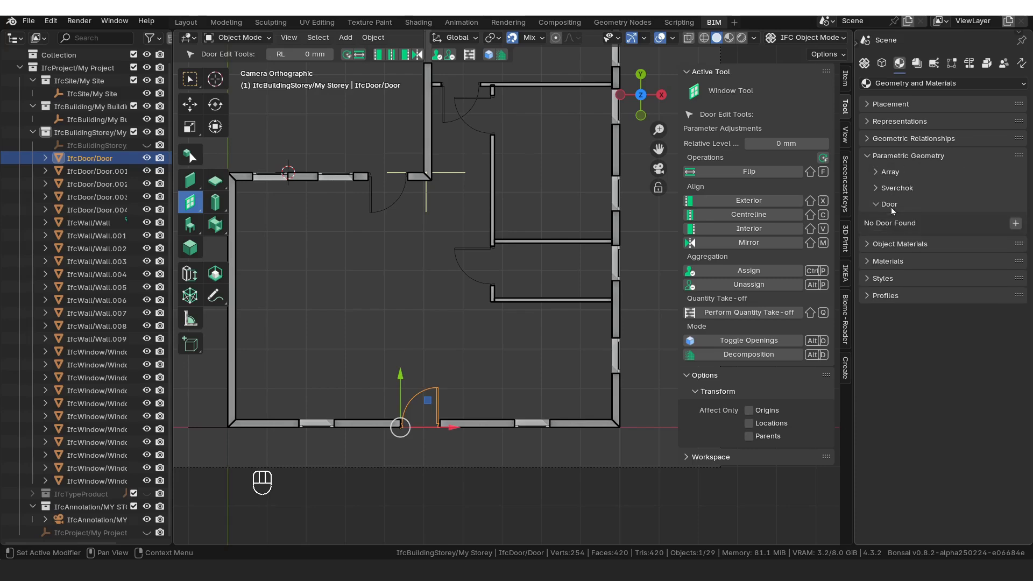
{"action": "left_click", "coordinate": [1016, 223]}
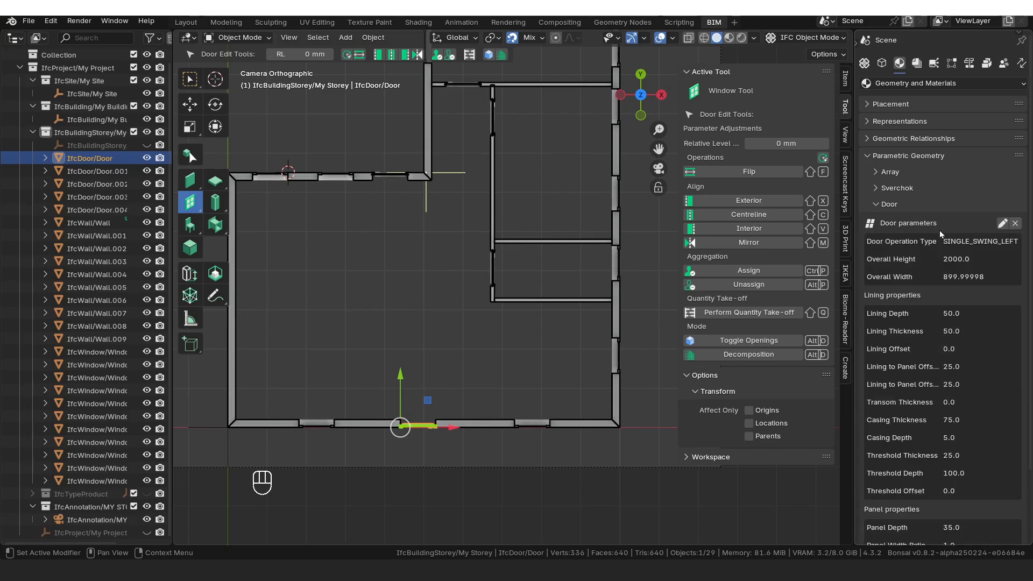
- Edit the entrance door's parameters, setting the overall width to 800 mm with SINGLE_SWING_LEFT operation, and finish editing
{"action": "left_click", "coordinate": [1002, 224]}
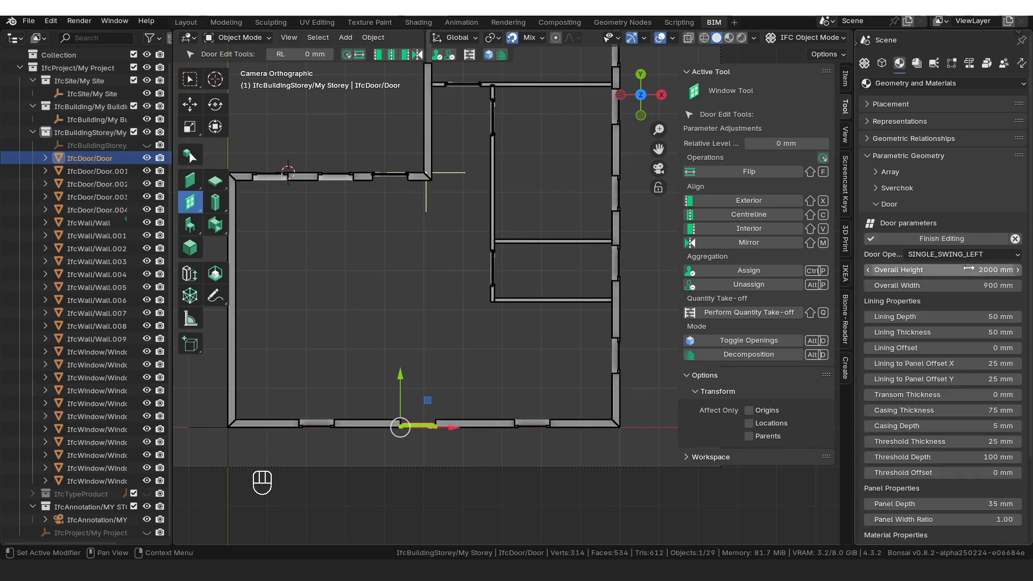
{"action": "left_click", "coordinate": [1015, 240]}
{"action": "left_click", "coordinate": [1005, 223]}
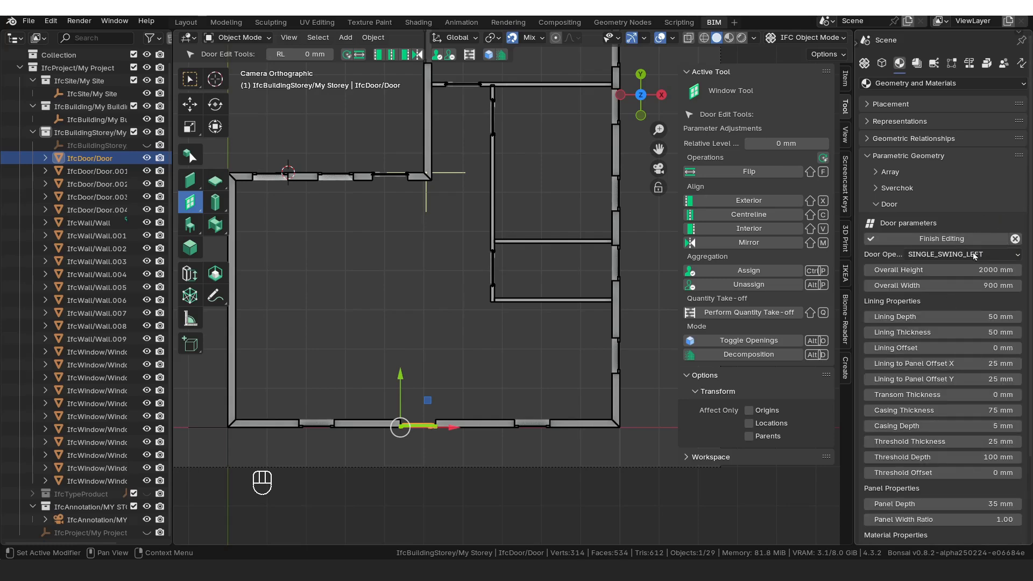
{"action": "left_click", "coordinate": [980, 286]}
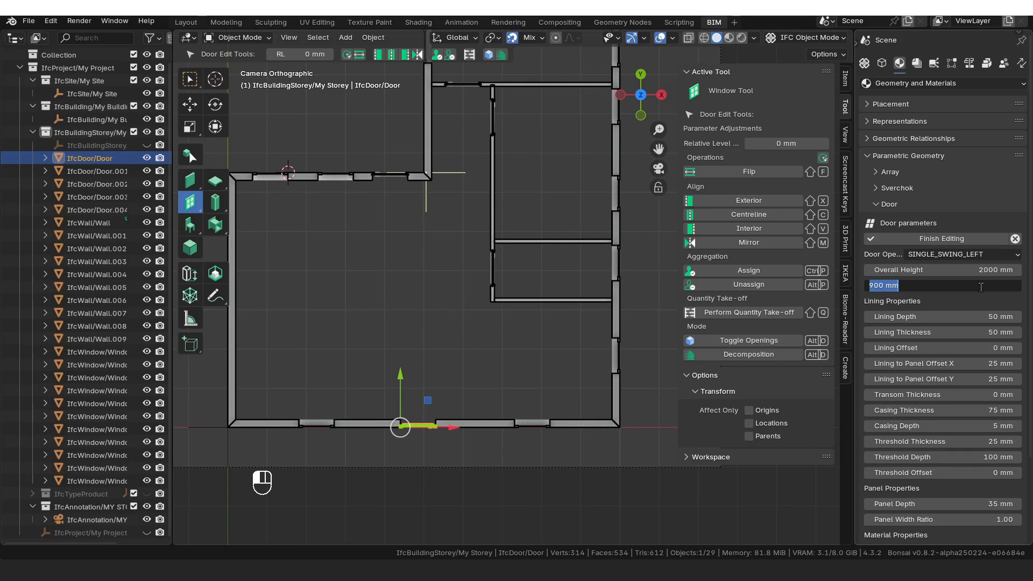
{"action": "type", "text": "800"}
{"action": "key", "text": "Return"}
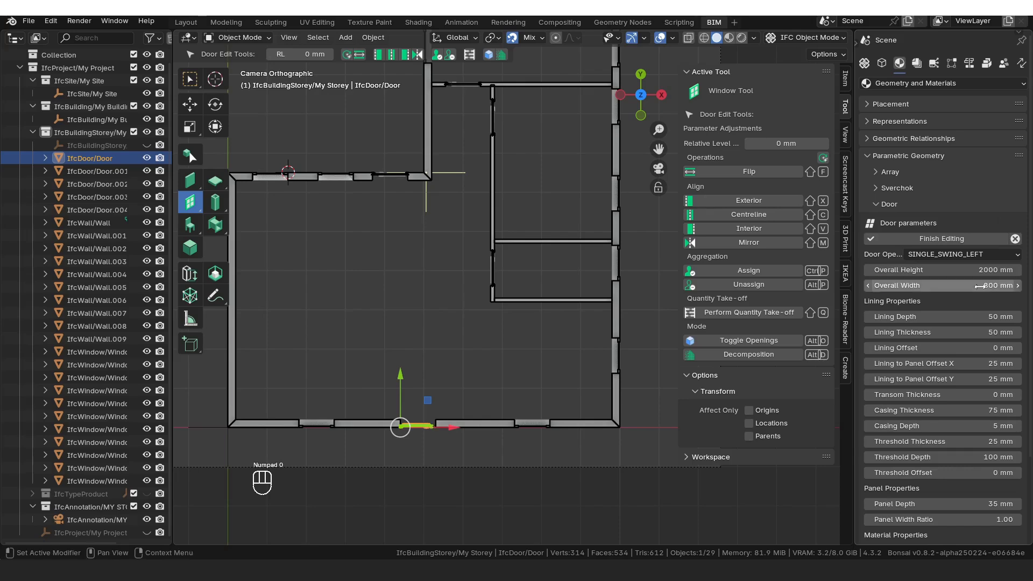
{"action": "left_click", "coordinate": [986, 254]}
{"action": "left_click", "coordinate": [981, 267]}
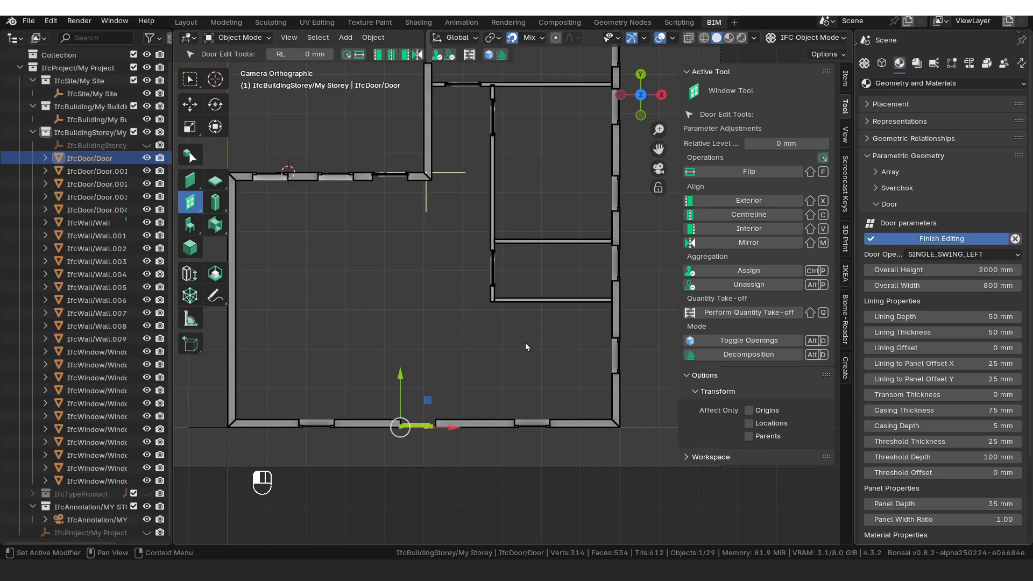
{"action": "left_click", "coordinate": [562, 351]}
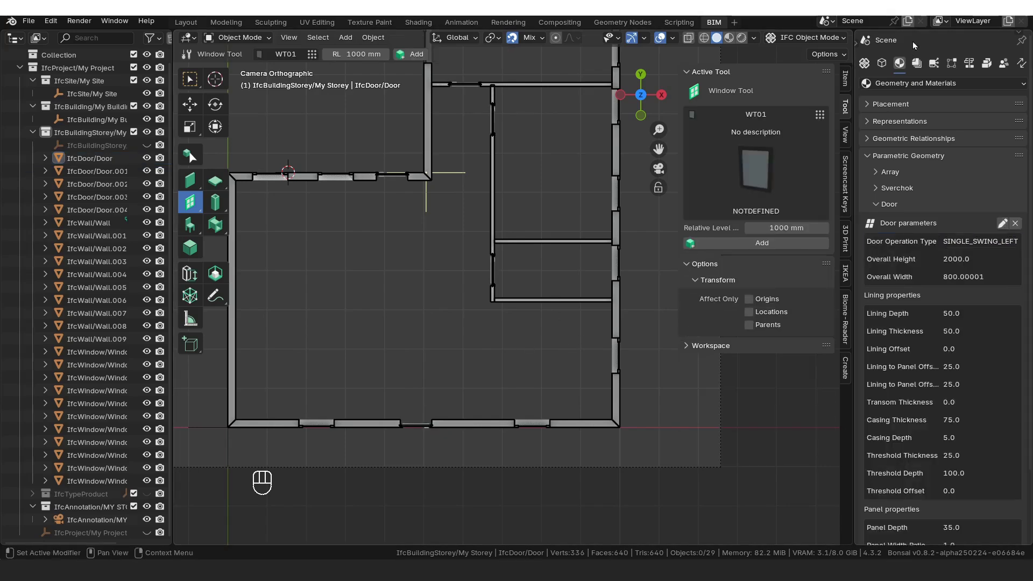
- Return to Drawings and Documents and activate MY STOREY PLAN again to refresh the doors' plan symbols
{"action": "left_click", "coordinate": [918, 64]}
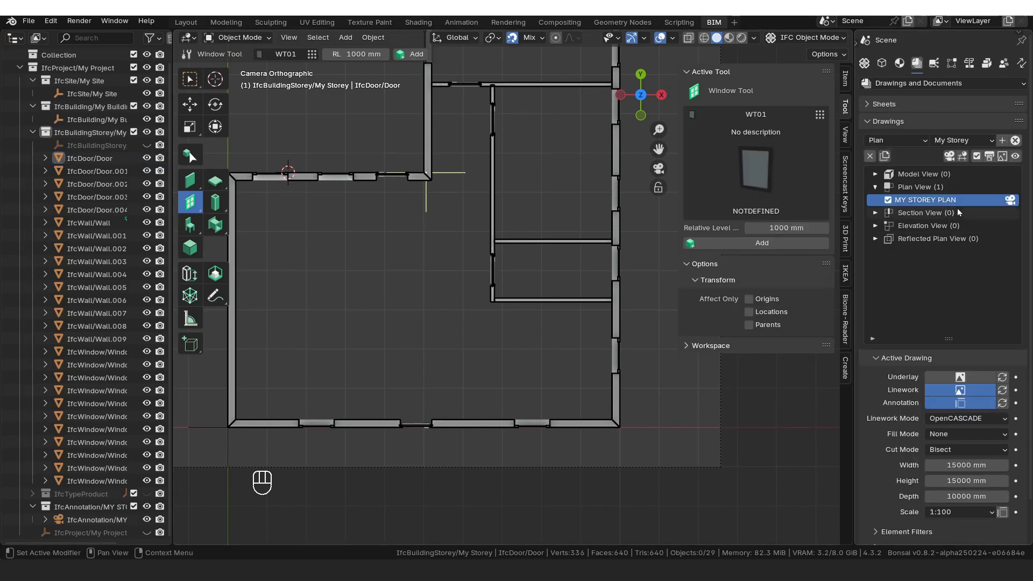
{"action": "left_click", "coordinate": [950, 157]}
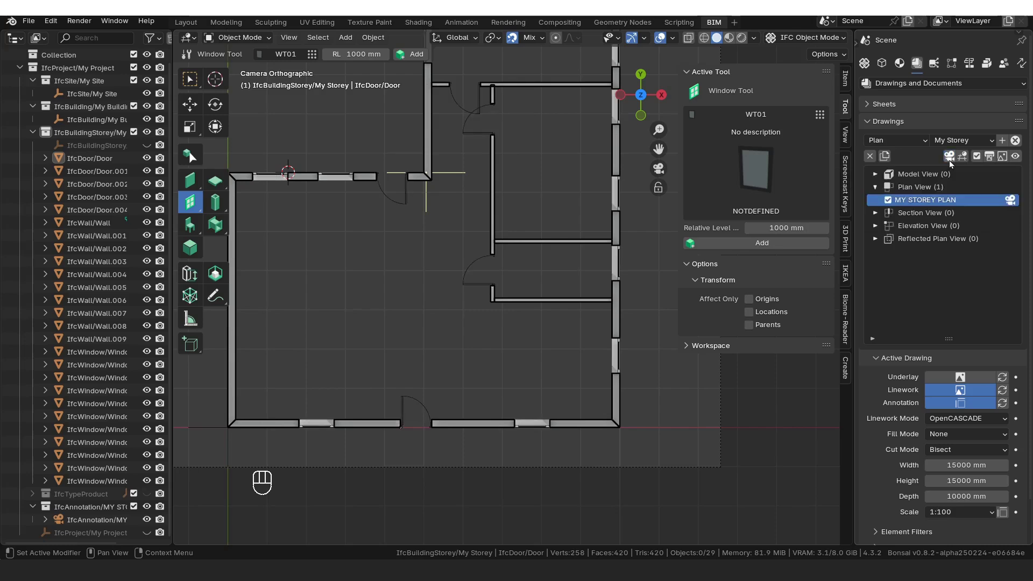
{"action": "scroll", "coordinate": [425, 215], "scroll_direction": "up", "scroll_amount": 5}
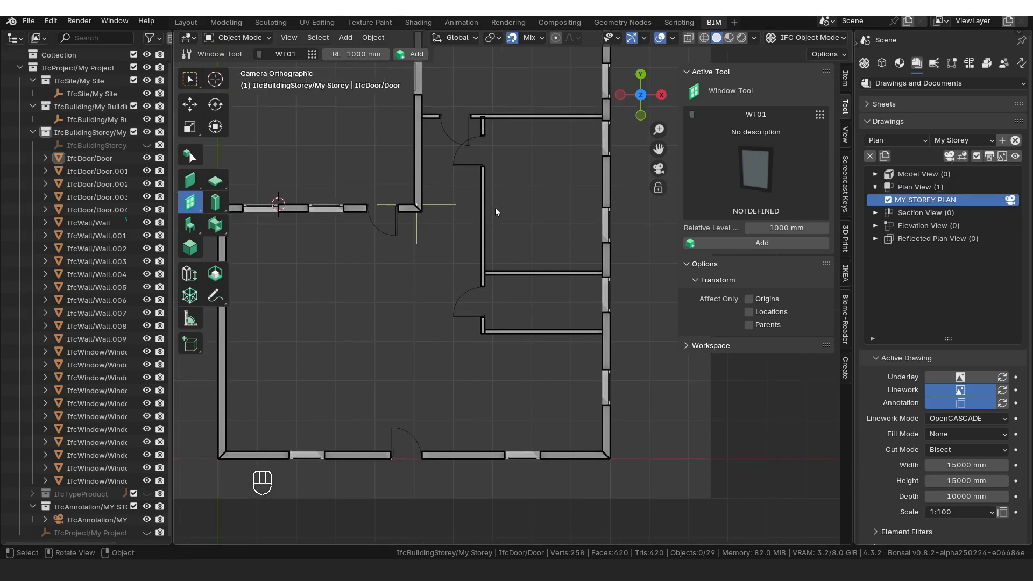
- Select the interior door in the cross wall at the corridor's end, switch to the Door Tool and flip the door
{"action": "scroll", "coordinate": [469, 257], "scroll_direction": "up", "scroll_amount": 5}
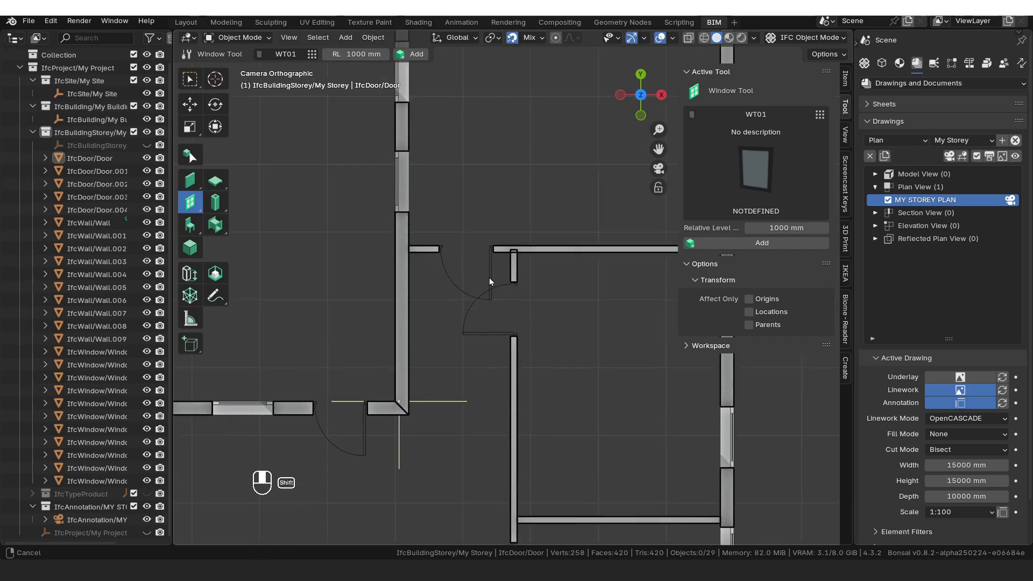
{"action": "left_click", "coordinate": [495, 267]}
{"action": "scroll", "coordinate": [488, 200], "scroll_direction": "down", "scroll_amount": 1}
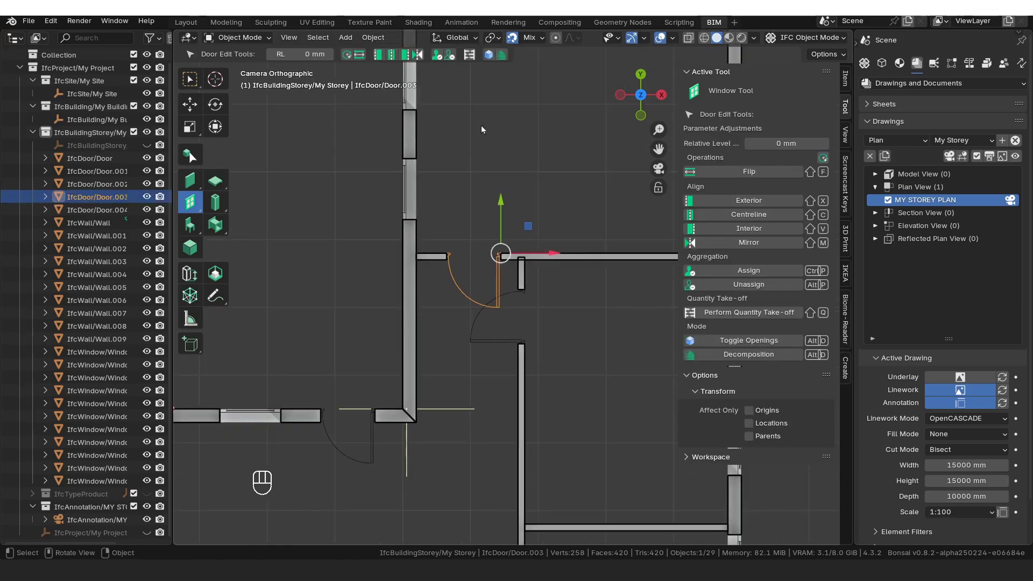
{"action": "left_click", "coordinate": [508, 276]}
{"action": "left_click", "coordinate": [500, 270]}
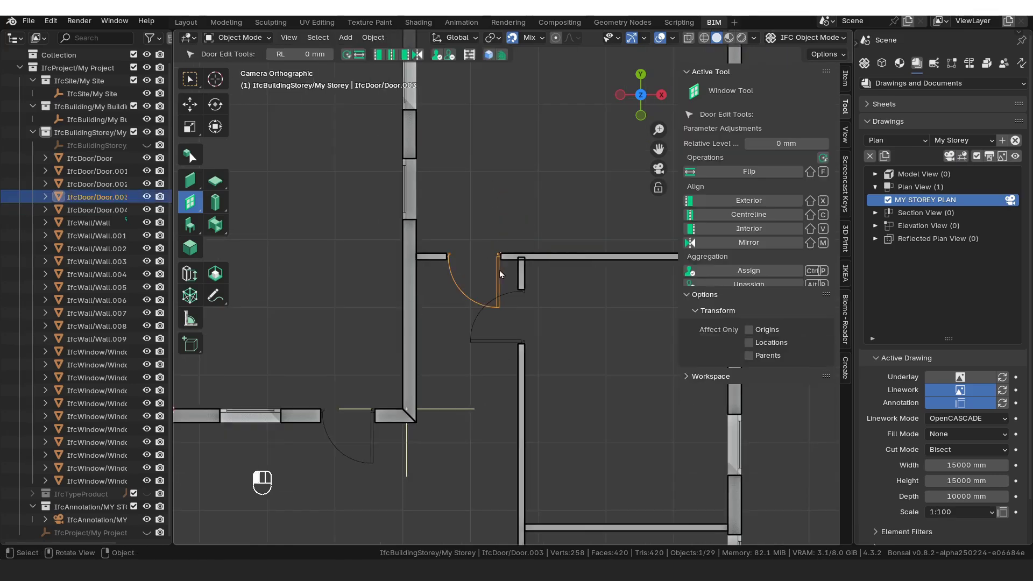
{"action": "left_click_drag", "start_coordinate": [196, 213], "coordinate": [273, 200]}
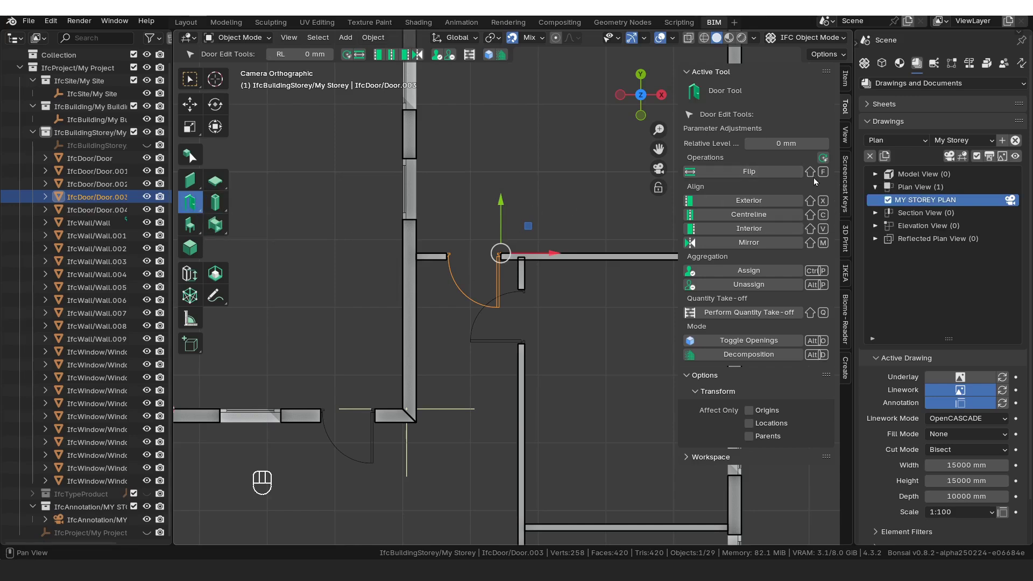
{"action": "left_click", "coordinate": [773, 173]}
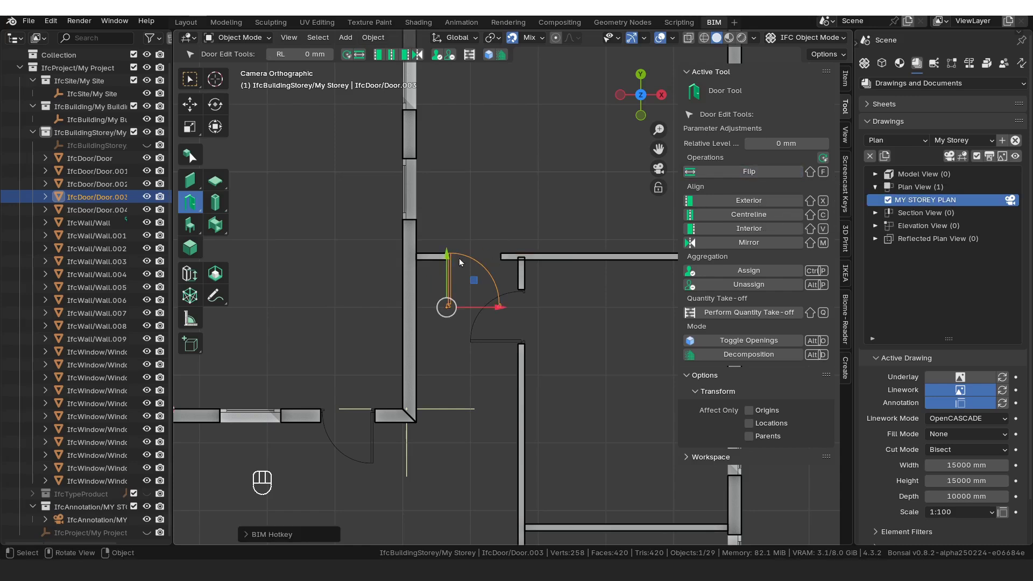
- Move the flipped door in the cross wall back into its opening at the corridor's end
{"action": "key", "text": "g"}
{"action": "left_click", "coordinate": [484, 259]}
{"action": "key", "text": "g"}
{"action": "left_click", "coordinate": [508, 260]}
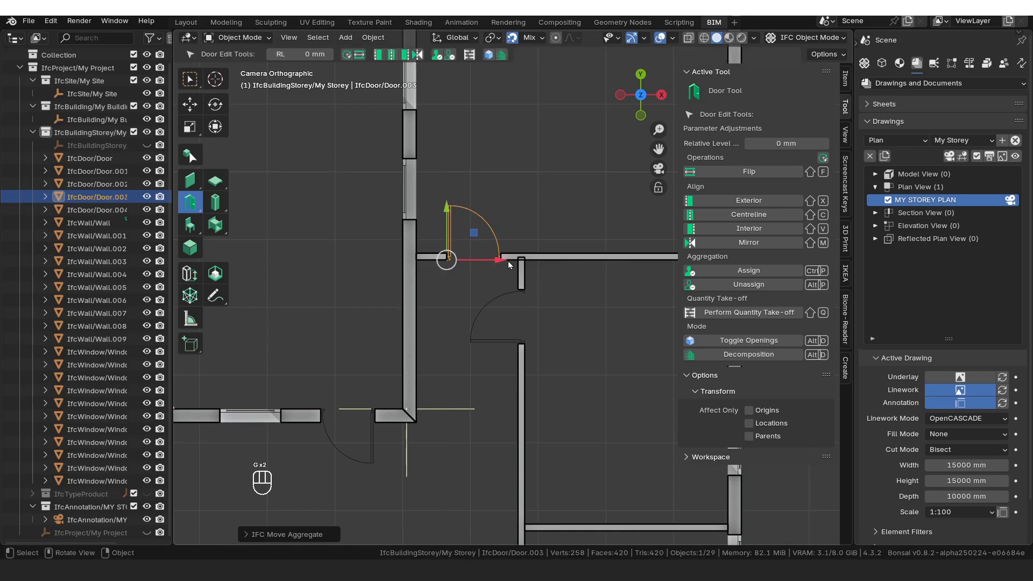
- Flip the corridor wall's door nearest the cross wall and move it back into its wall opening
{"action": "left_click", "coordinate": [506, 294]}
{"action": "middle_click_drag", "start_coordinate": [531, 325], "coordinate": [447, 288], "text": "shift"}
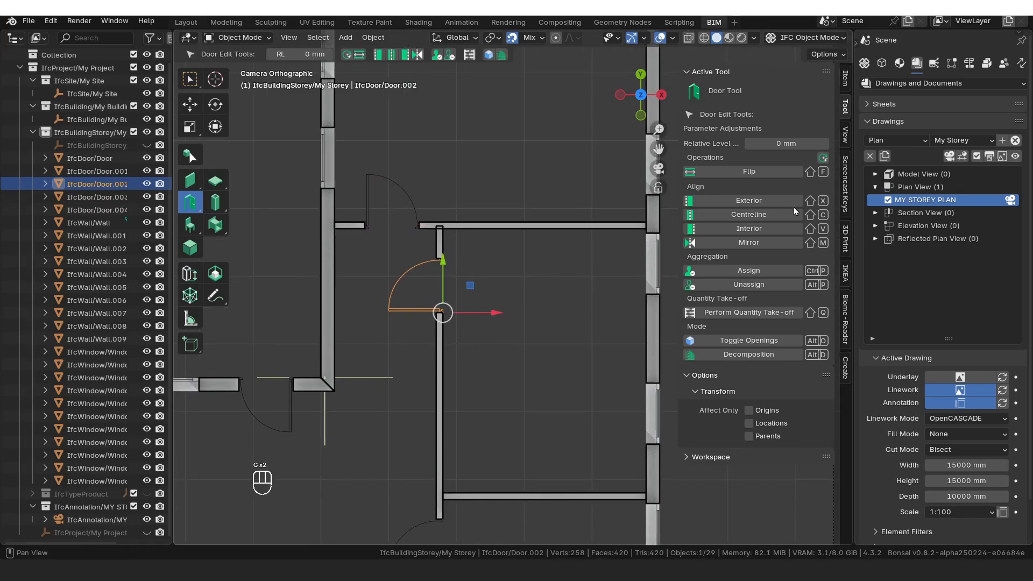
{"action": "left_click", "coordinate": [748, 171]}
{"action": "key", "text": "g"}
{"action": "key", "text": "g"}
{"action": "left_click", "coordinate": [436, 271]}
- Move that corridor wall door up against the cross wall and regenerate its opening in the wall
{"action": "middle_click_drag", "start_coordinate": [461, 308], "coordinate": [435, 270], "text": "shift"}
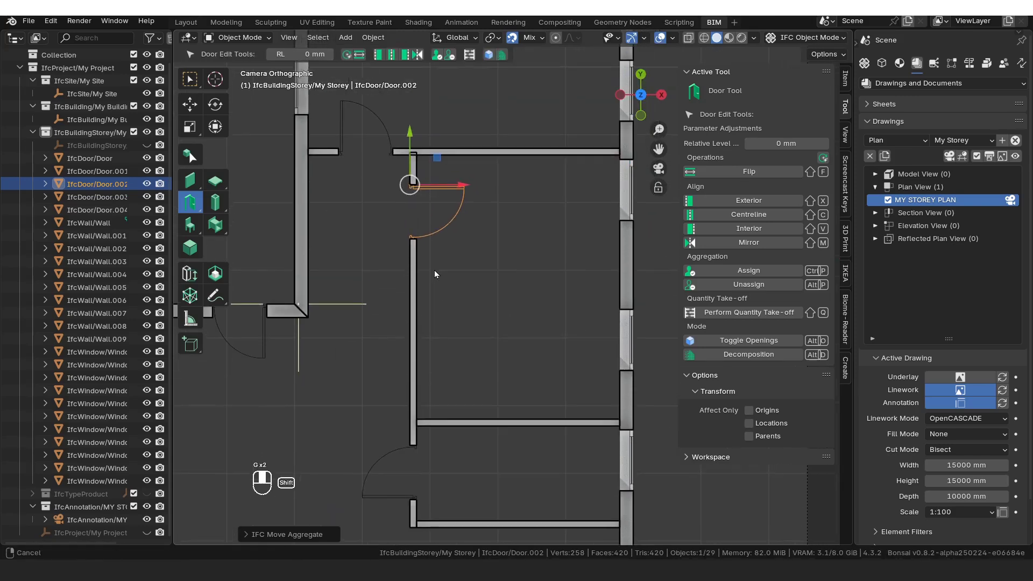
{"action": "key", "text": "g"}
{"action": "left_click", "coordinate": [476, 172]}
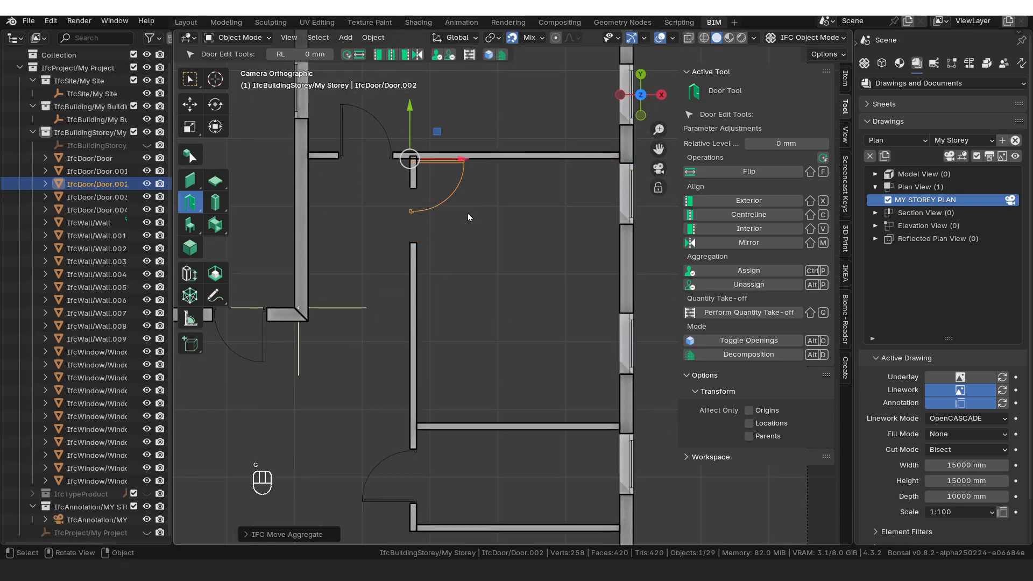
{"action": "key", "text": "shift+g"}
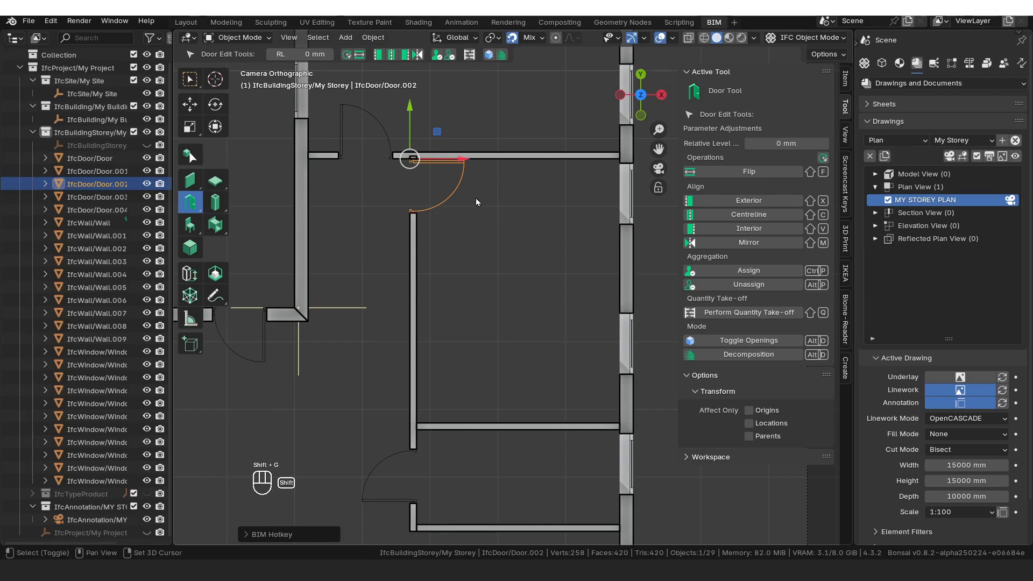
- Shift the cross-wall door slightly towards the exterior wall beside the corridor and regenerate its wall opening
{"action": "middle_click_drag", "start_coordinate": [479, 190], "coordinate": [524, 261], "text": "shift"}
{"action": "left_click", "coordinate": [377, 188]}
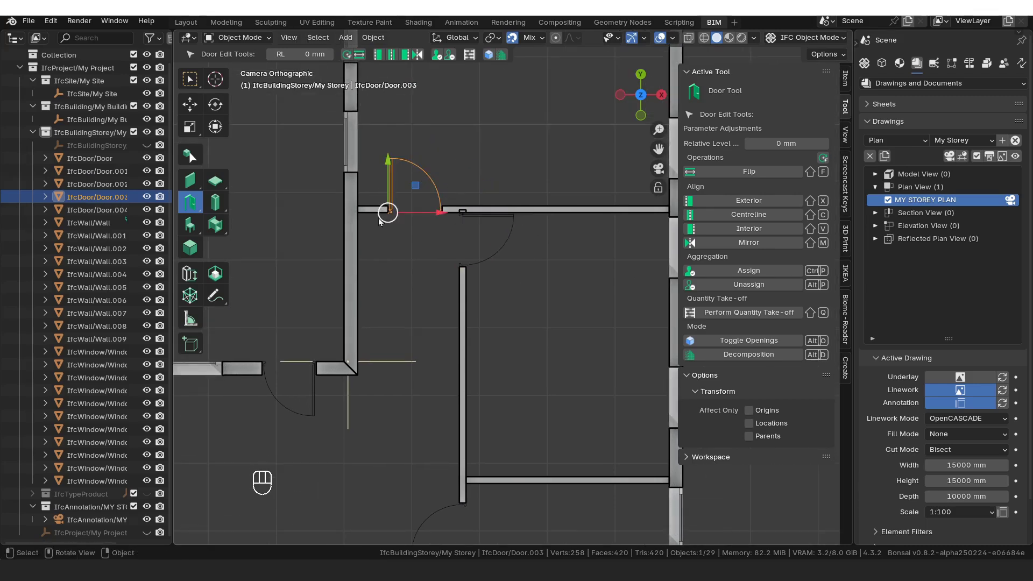
{"action": "key", "text": "g"}
{"action": "left_click", "coordinate": [385, 247]}
{"action": "key", "text": "shift+g"}
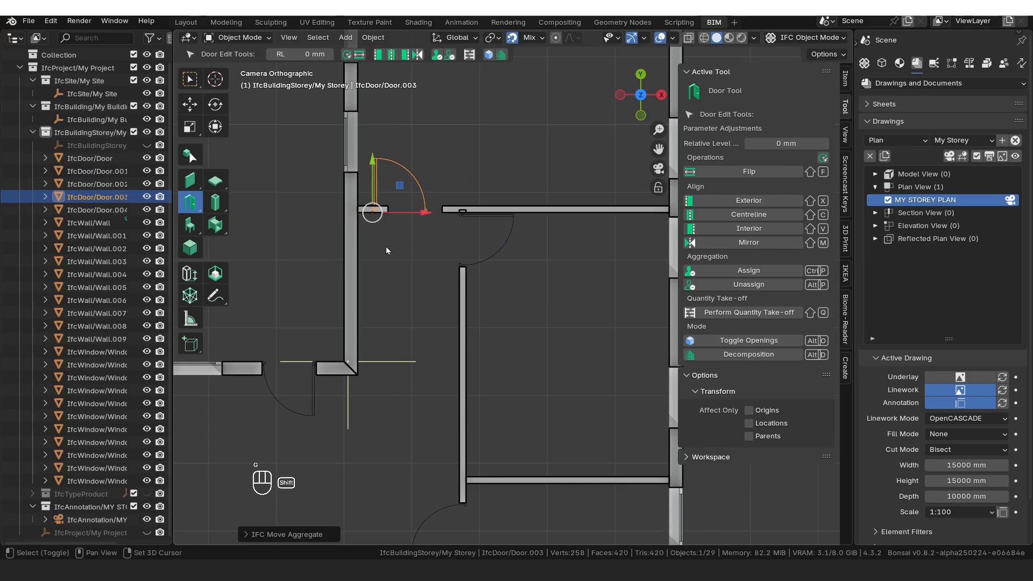
- Flip the small room's door in the corridor wall and move it back into its opening
{"action": "middle_click_drag", "start_coordinate": [489, 347], "coordinate": [444, 186], "text": "shift"}
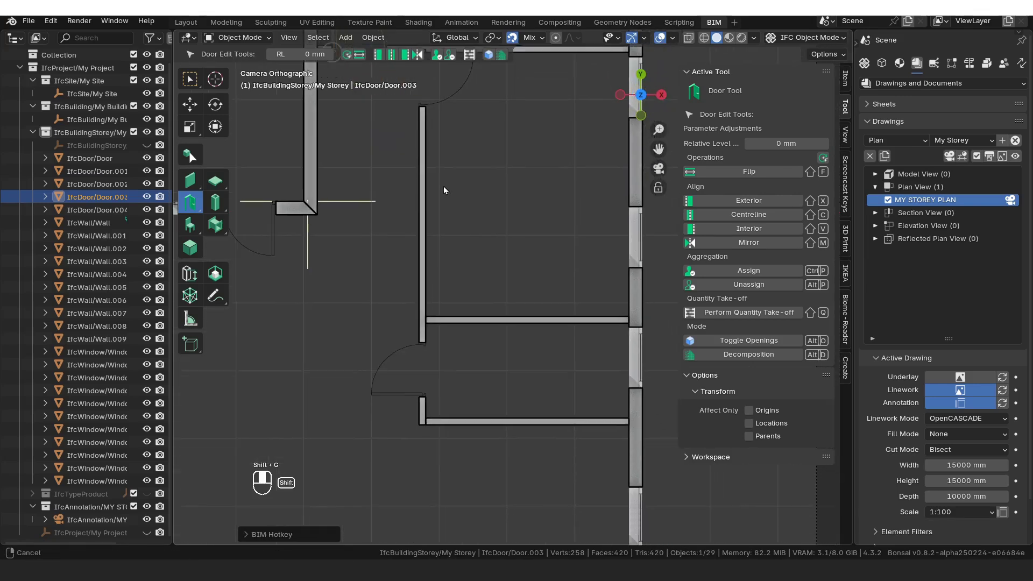
{"action": "left_click", "coordinate": [414, 352]}
{"action": "key", "text": "shift+f"}
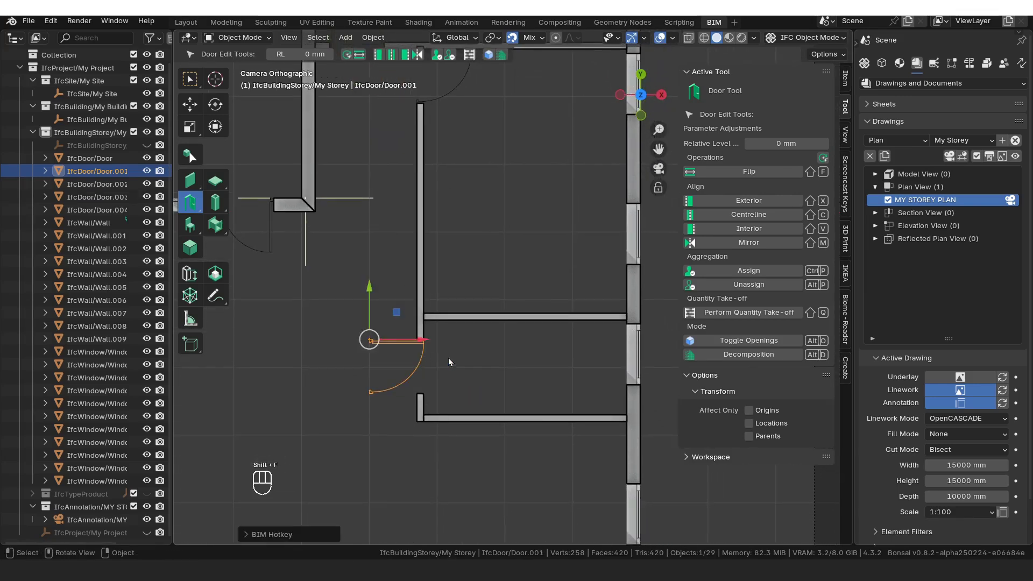
{"action": "key", "text": "g"}
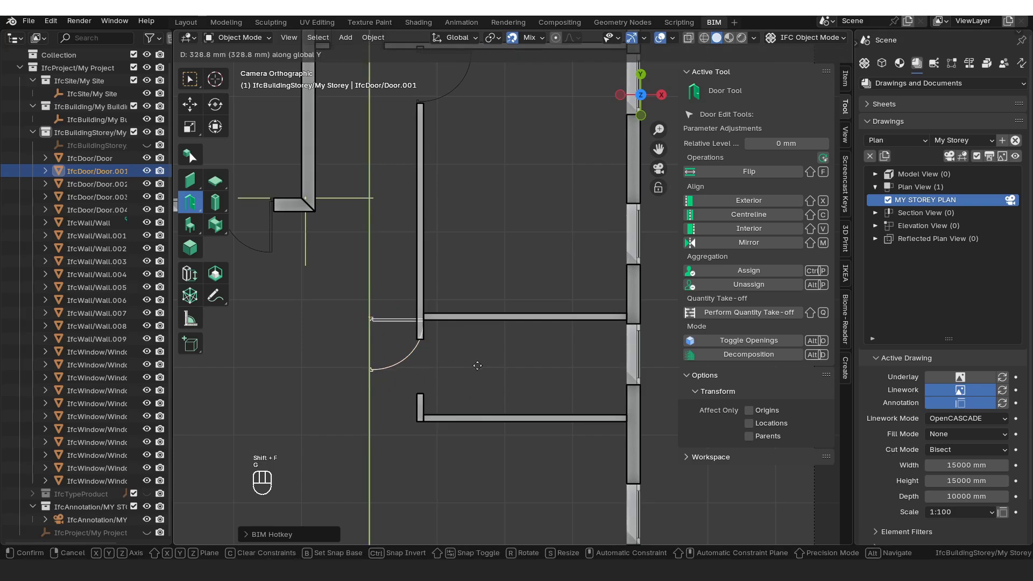
{"action": "key", "text": "g"}
{"action": "left_click", "coordinate": [476, 344]}
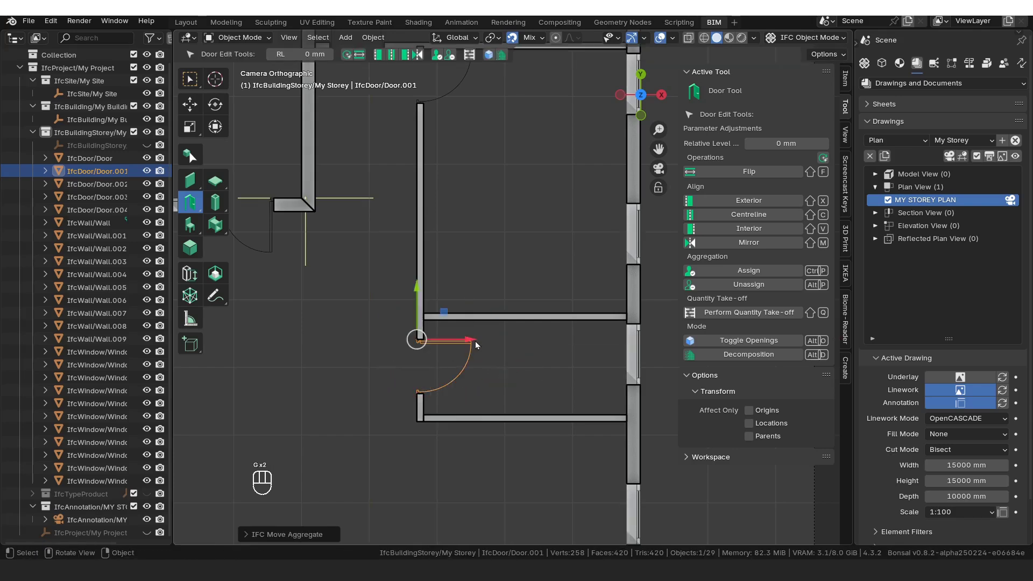
- Move the small room's door up against the partition wall above it and regenerate its opening
{"action": "key", "text": "g"}
{"action": "left_click", "coordinate": [378, 309]}
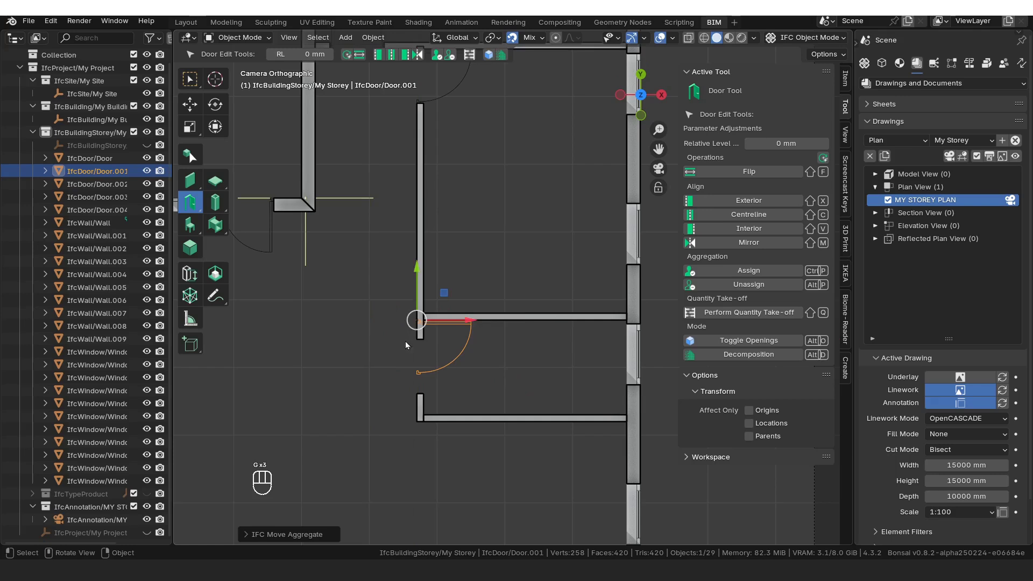
{"action": "key", "text": "shift+g"}
- Move the exterior door beside the building's inner corner right up to that corner and regenerate its wall opening
{"action": "middle_click_drag", "start_coordinate": [344, 311], "coordinate": [480, 370], "text": "shift"}
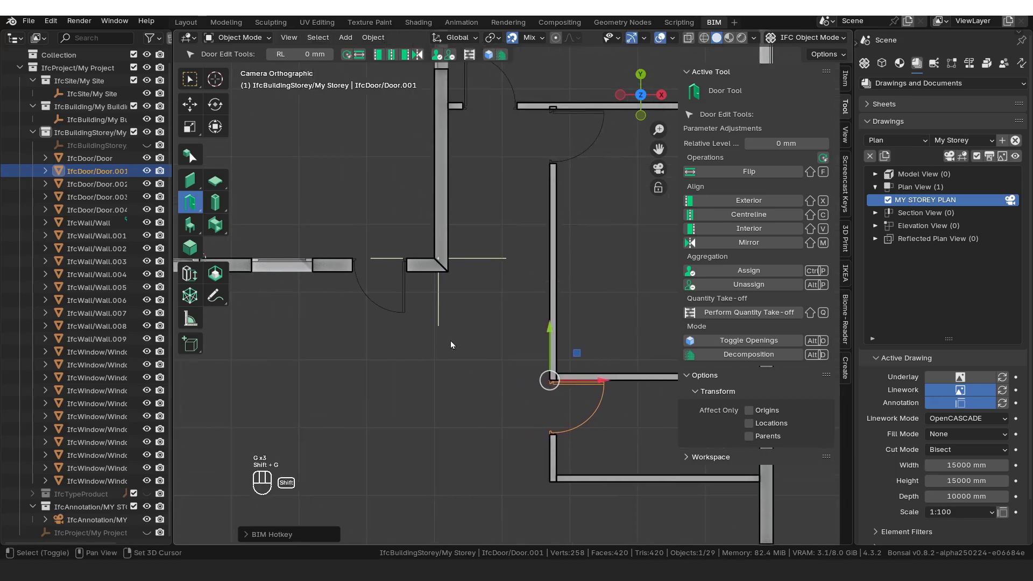
{"action": "left_click", "coordinate": [404, 297]}
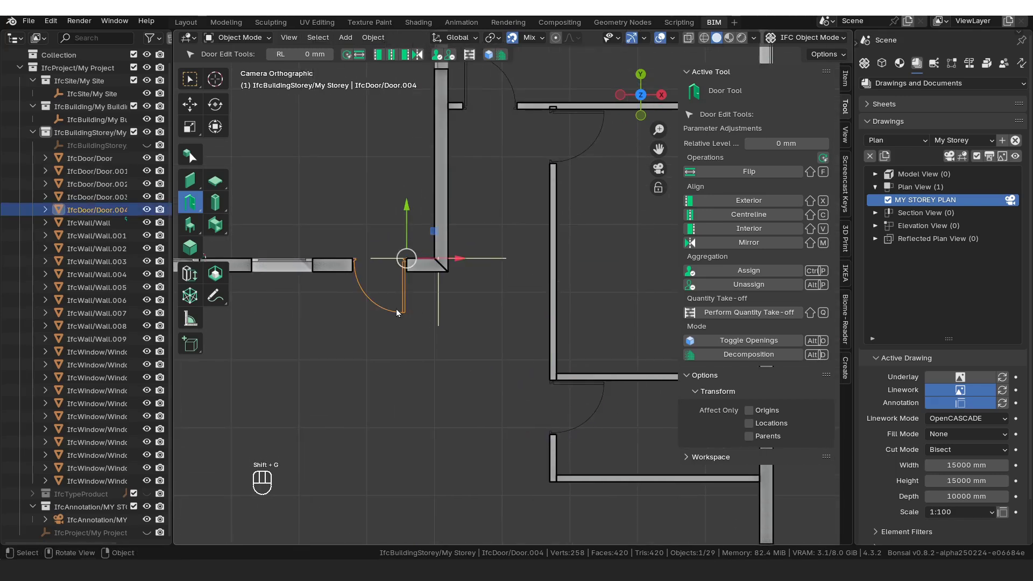
{"action": "key", "text": "g"}
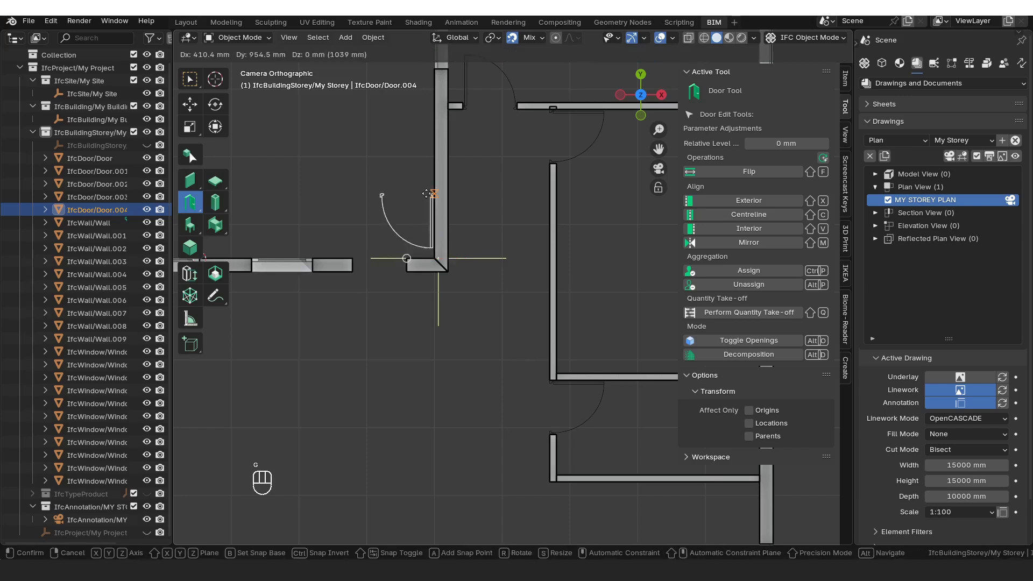
{"action": "left_click", "coordinate": [405, 200]}
{"action": "key", "text": "shift+g"}
{"action": "scroll", "coordinate": [440, 373], "scroll_direction": "down", "scroll_amount": 4}
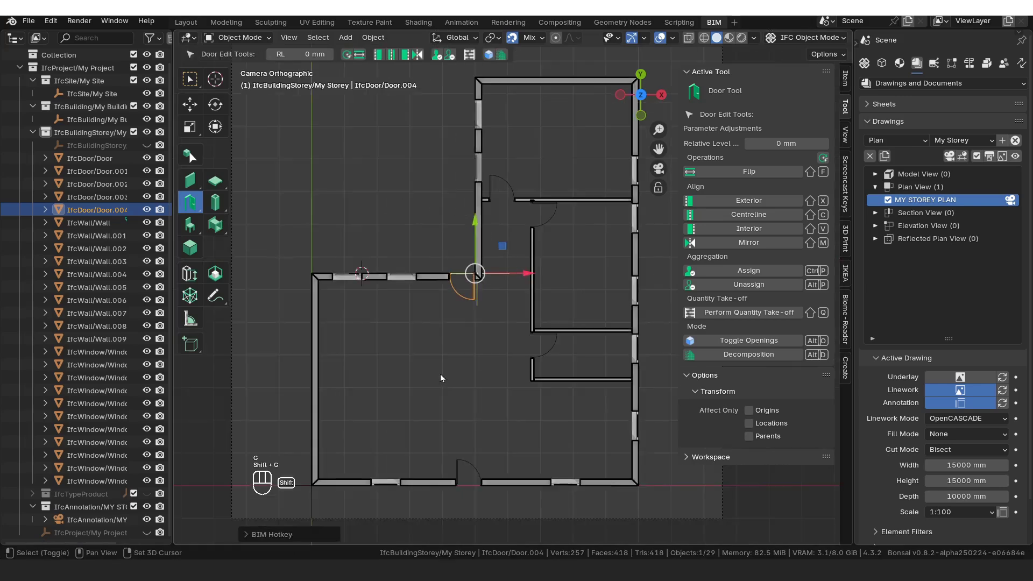
{"action": "middle_click_drag", "start_coordinate": [431, 379], "coordinate": [412, 393], "text": "shift"}
{"action": "left_click", "coordinate": [505, 296]}
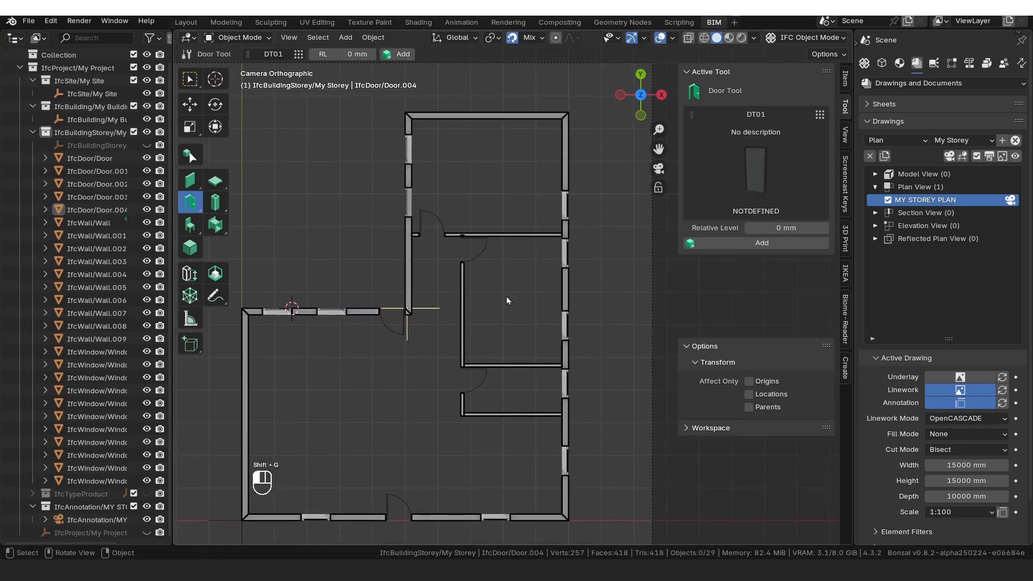
- Place the 3D cursor on the cross wall and extend the corridor partition wall to it with the Wall Tool
{"action": "scroll", "coordinate": [503, 314], "scroll_direction": "up", "scroll_amount": 4}
{"action": "middle_click_drag", "start_coordinate": [500, 209], "coordinate": [484, 285], "text": "shift"}
{"action": "left_click", "coordinate": [413, 306]}
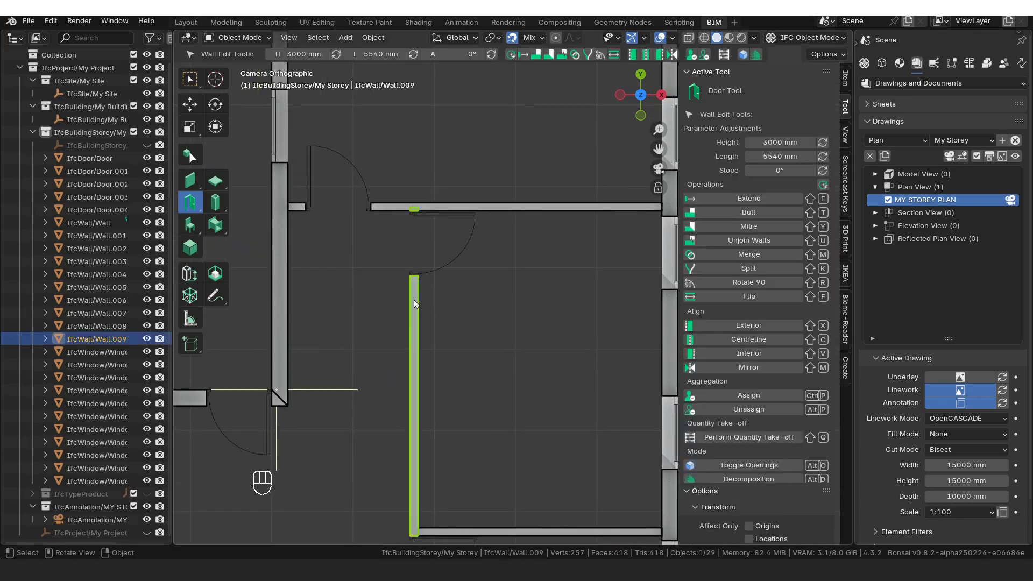
{"action": "left_click", "coordinate": [189, 181]}
{"action": "right_click_drag", "start_coordinate": [544, 238], "coordinate": [538, 212], "text": "shift"}
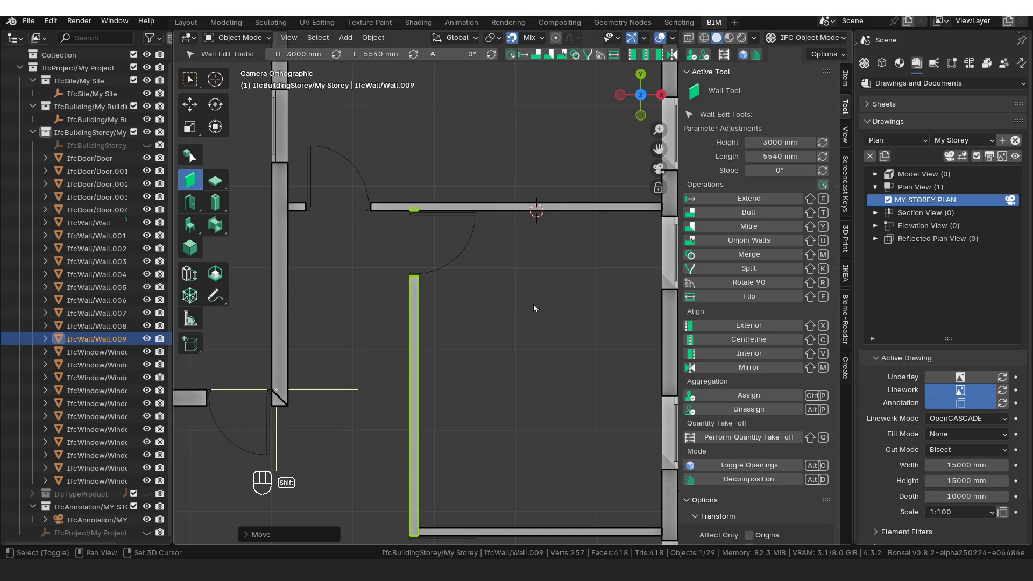
{"action": "key", "text": "shift+e"}
{"action": "key", "text": "alt+a"}
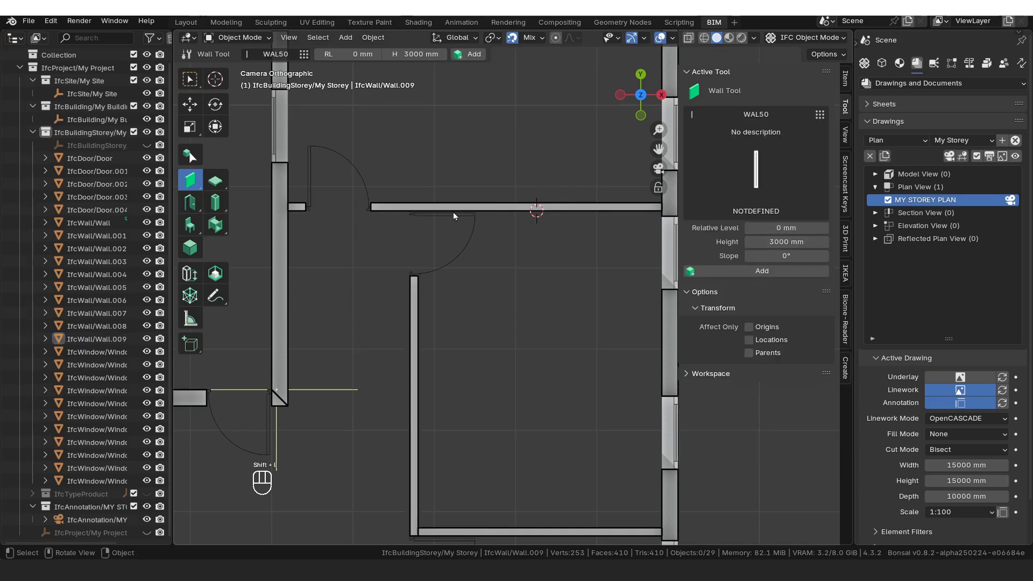
- Create the MY STOREY PLAN drawing and open the output in the browser to inspect the plan up close
{"action": "scroll", "coordinate": [453, 213], "scroll_direction": "down", "scroll_amount": 5}
{"action": "scroll", "coordinate": [487, 264], "scroll_direction": "down", "scroll_amount": 2}
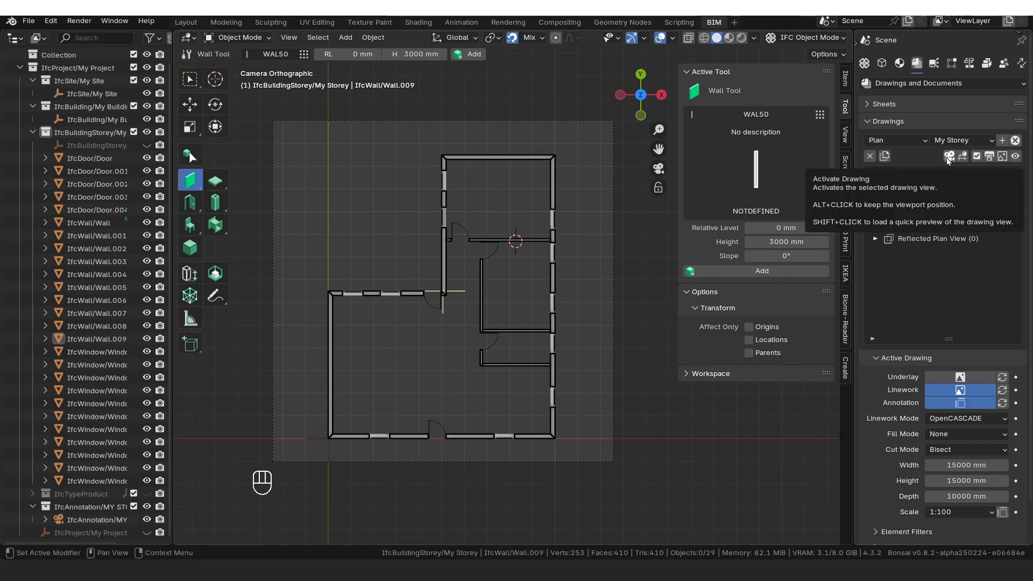
{"action": "left_click", "coordinate": [991, 159]}
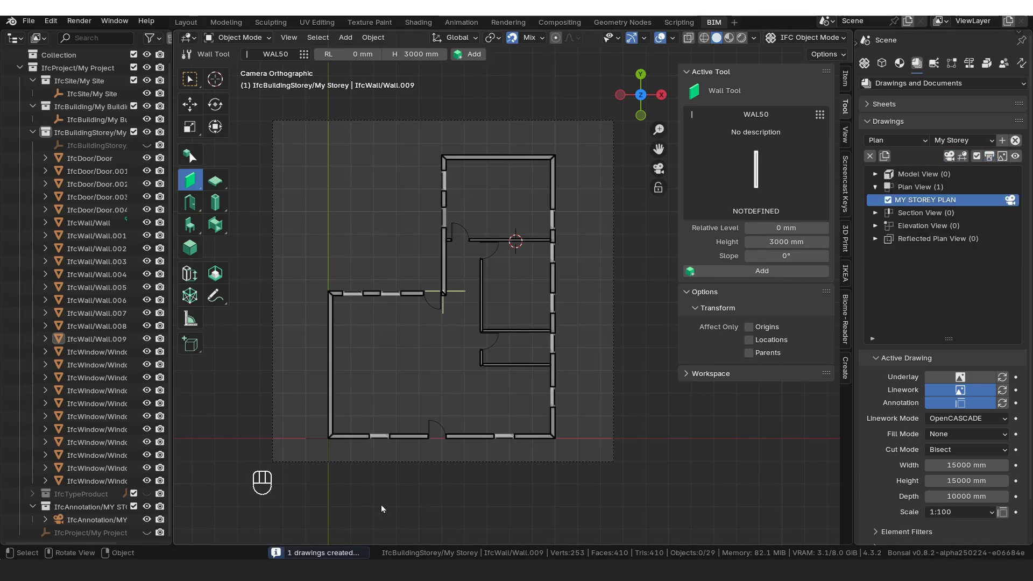
{"action": "left_click", "coordinate": [1017, 159]}
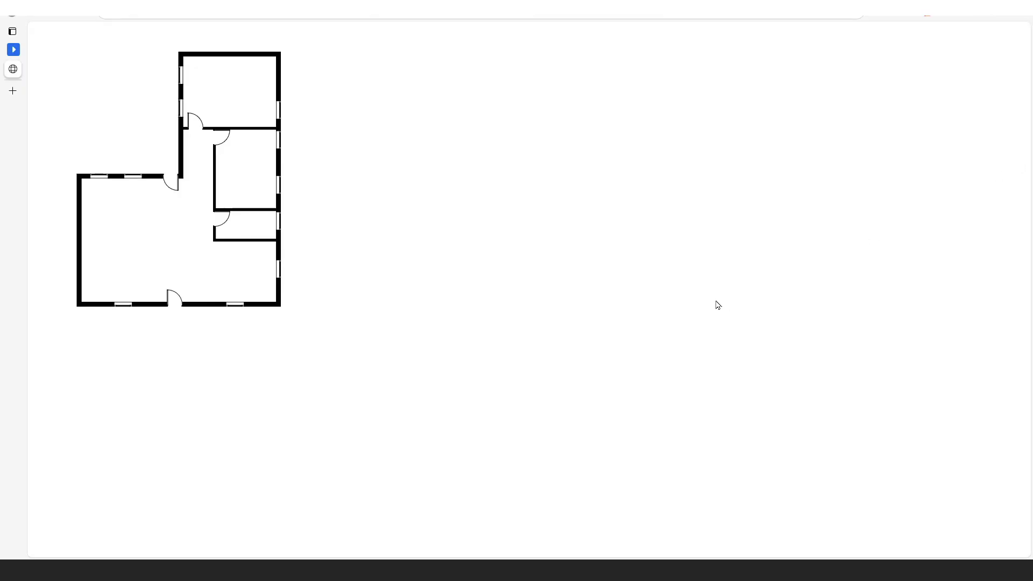
{"action": "scroll", "coordinate": [217, 328], "scroll_direction": "up", "scroll_amount": 3, "text": "ctrl"}
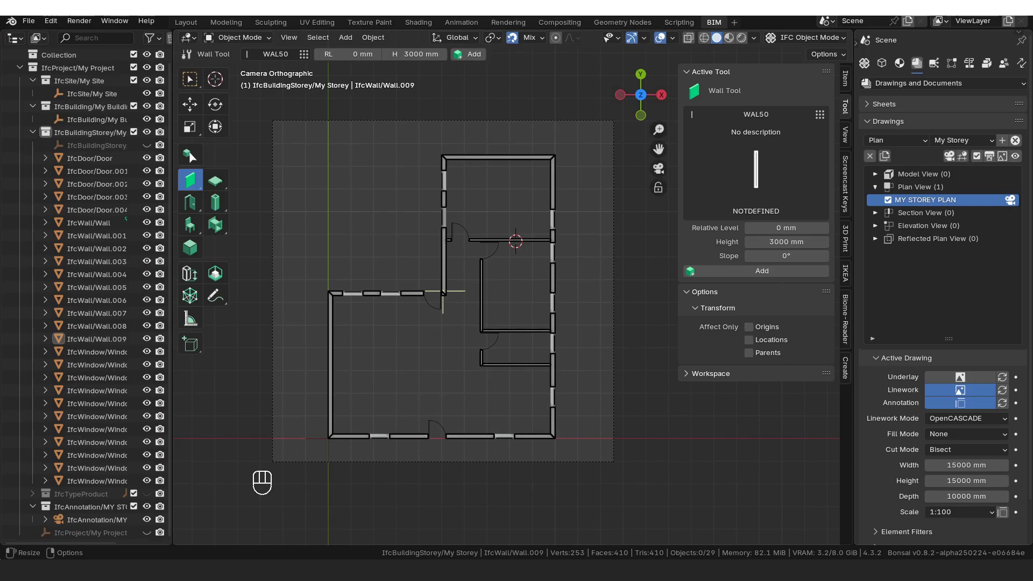
{"action": "left_click", "coordinate": [552, 200]}
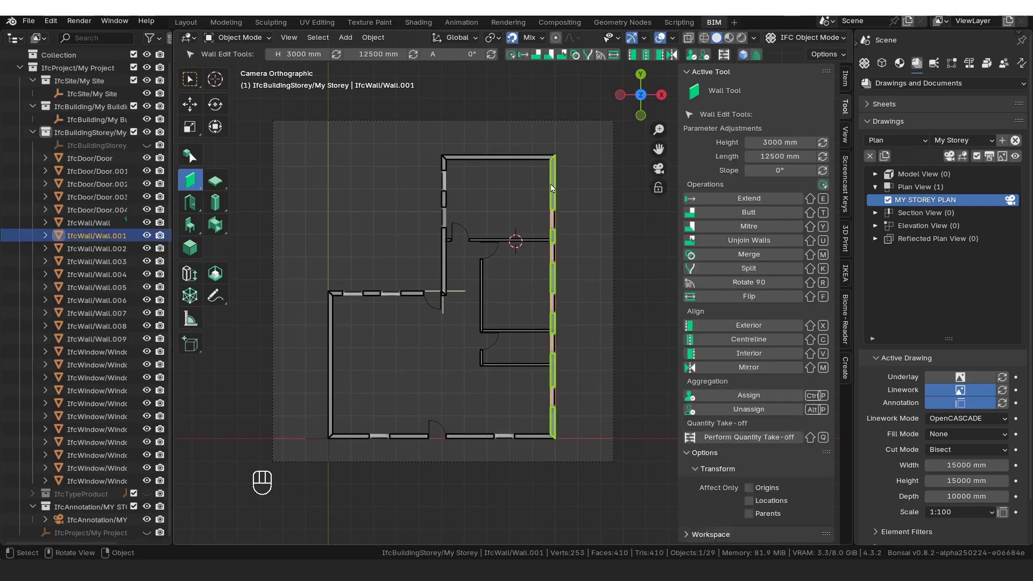
{"action": "left_click", "coordinate": [538, 240]}
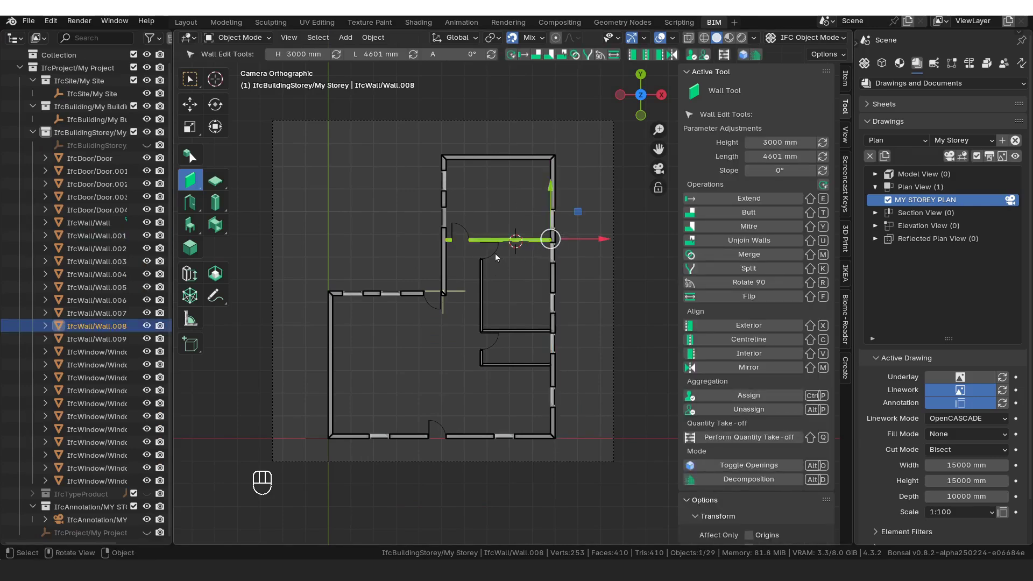
{"action": "left_click", "coordinate": [495, 253]}
{"action": "left_click", "coordinate": [554, 256]}
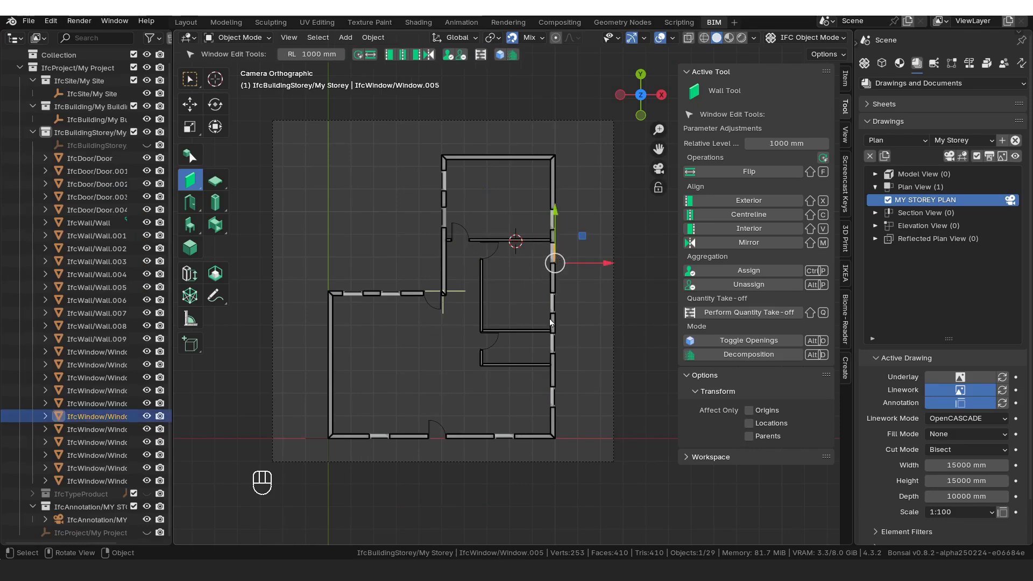
{"action": "left_click", "coordinate": [619, 344]}
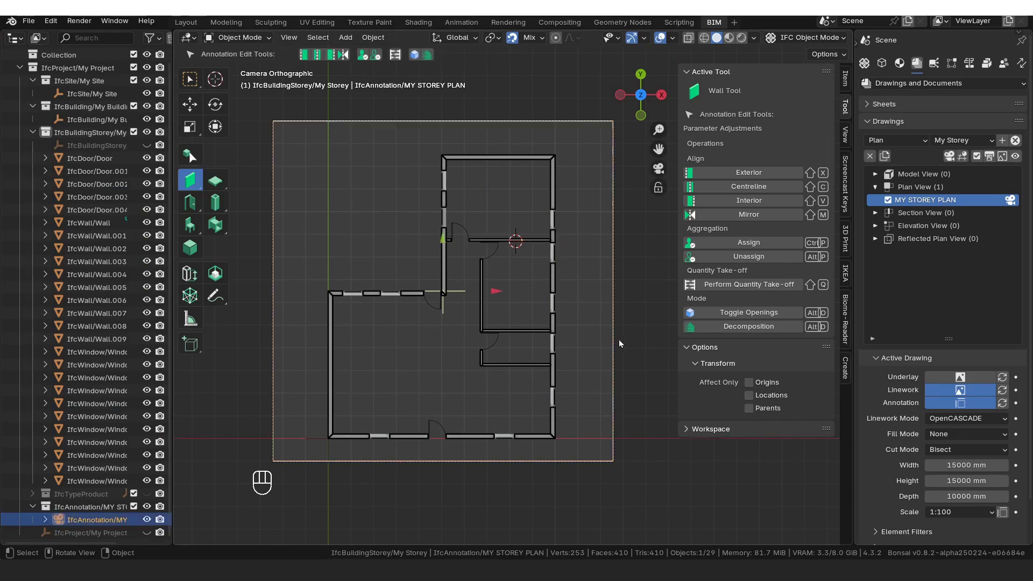
{"action": "left_click", "coordinate": [450, 367]}
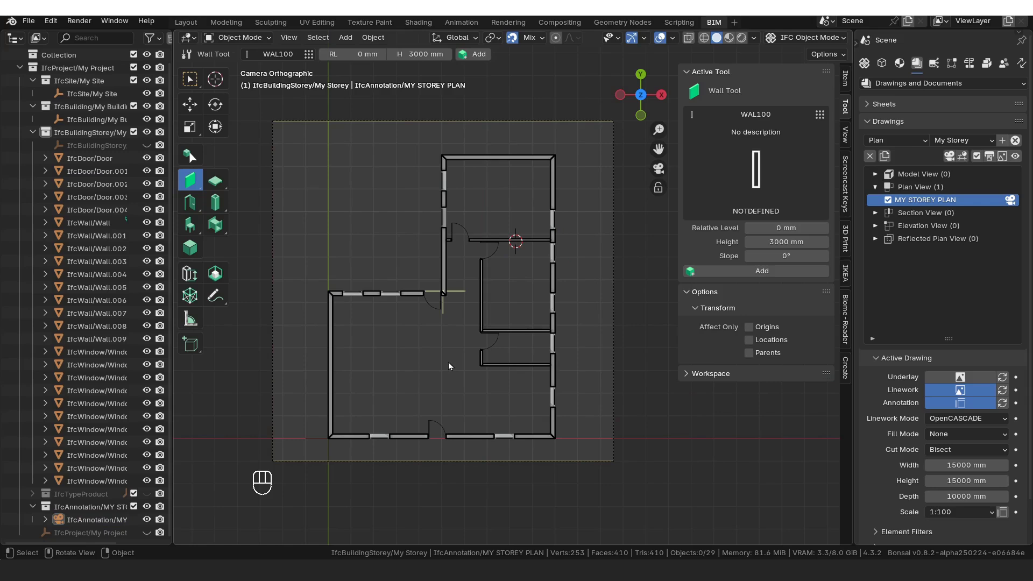
- Open the project library settings in Project Overview and load the IFC4 Furniture Library
{"action": "left_click", "coordinate": [863, 65]}
{"action": "left_click_drag", "start_coordinate": [860, 73], "coordinate": [763, 86]}
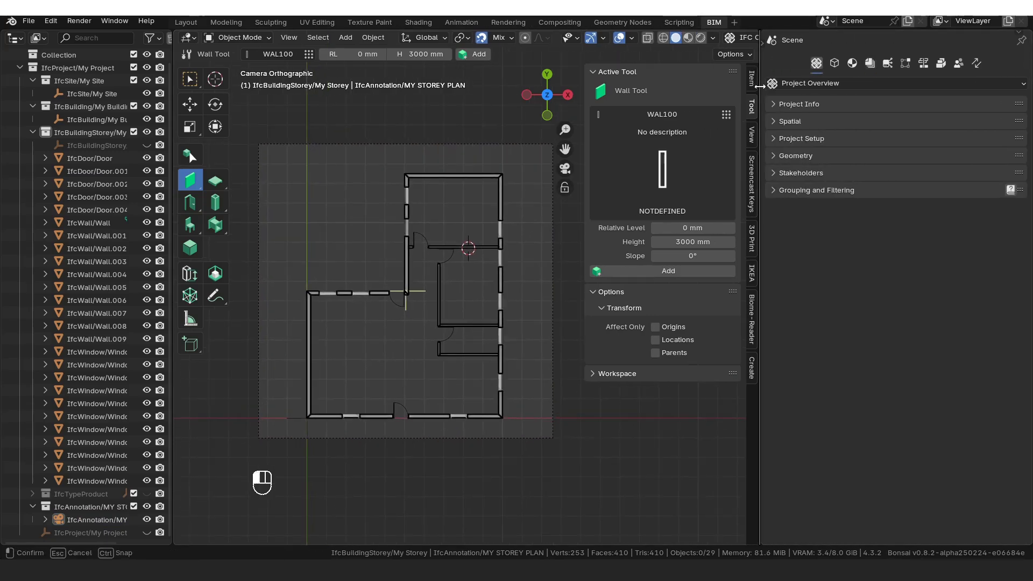
{"action": "left_click", "coordinate": [824, 140]}
{"action": "left_click", "coordinate": [812, 155]}
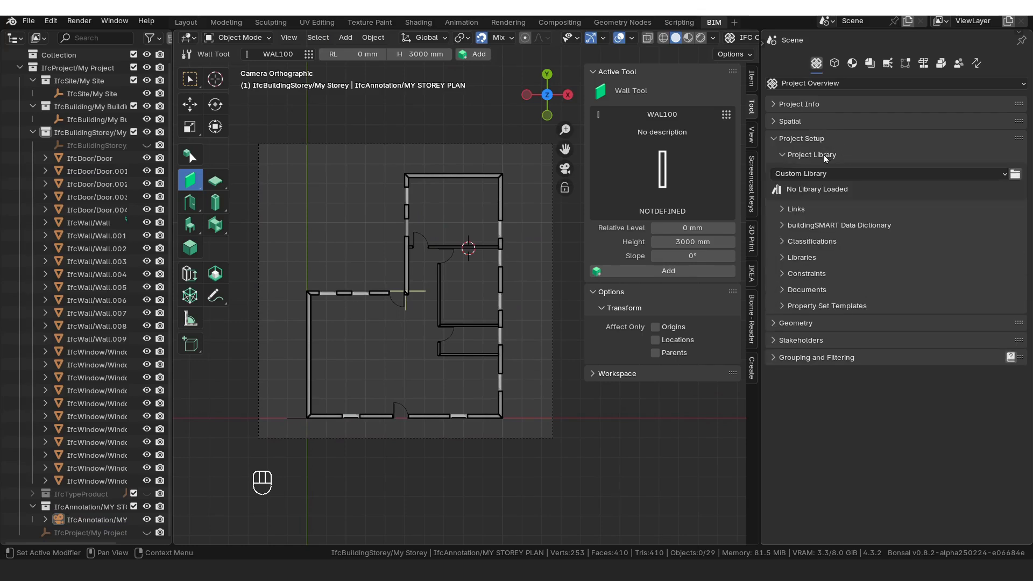
{"action": "left_click", "coordinate": [828, 83]}
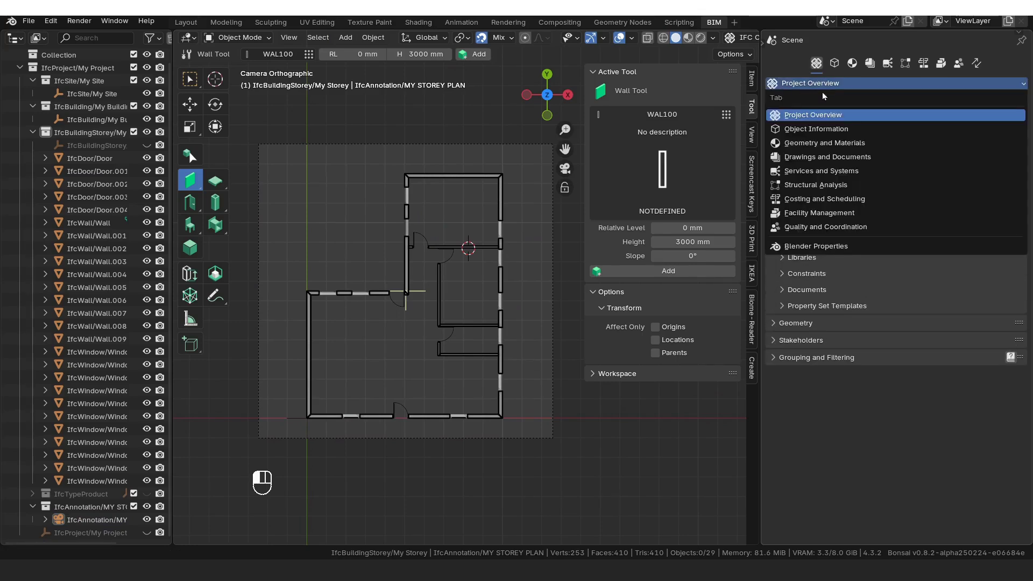
{"action": "left_click", "coordinate": [812, 83]}
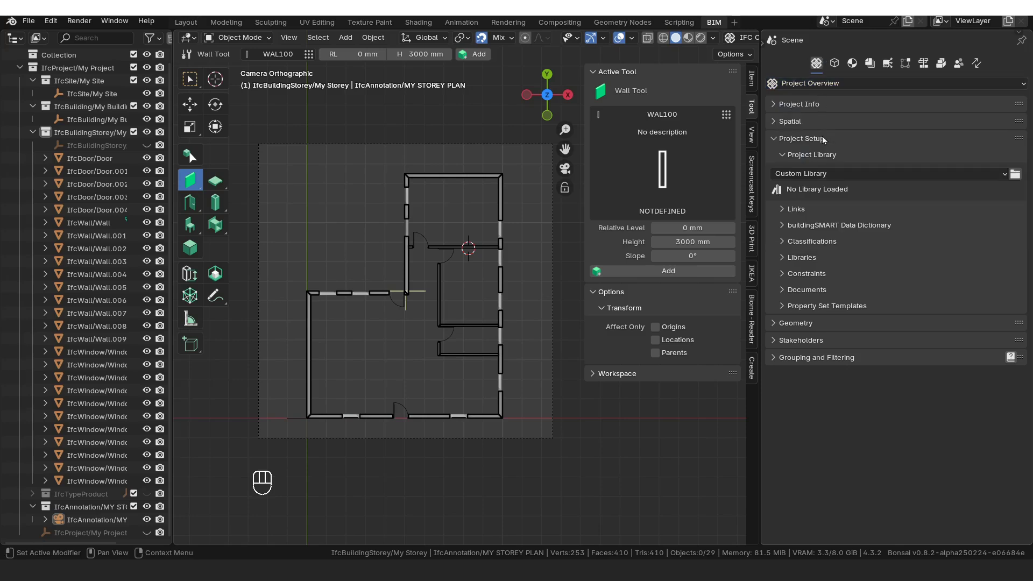
{"action": "left_click", "coordinate": [825, 173]}
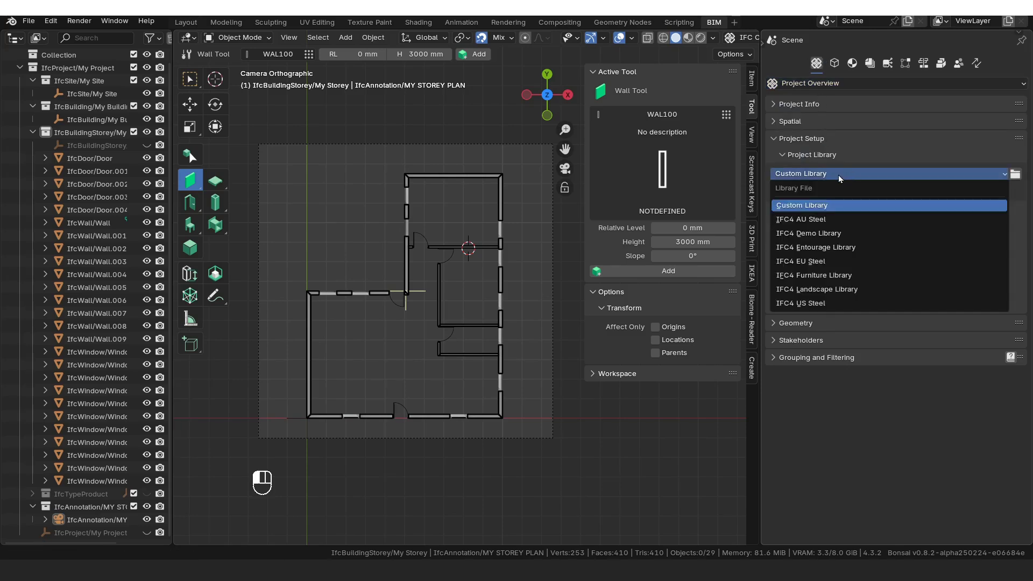
{"action": "left_click", "coordinate": [833, 275]}
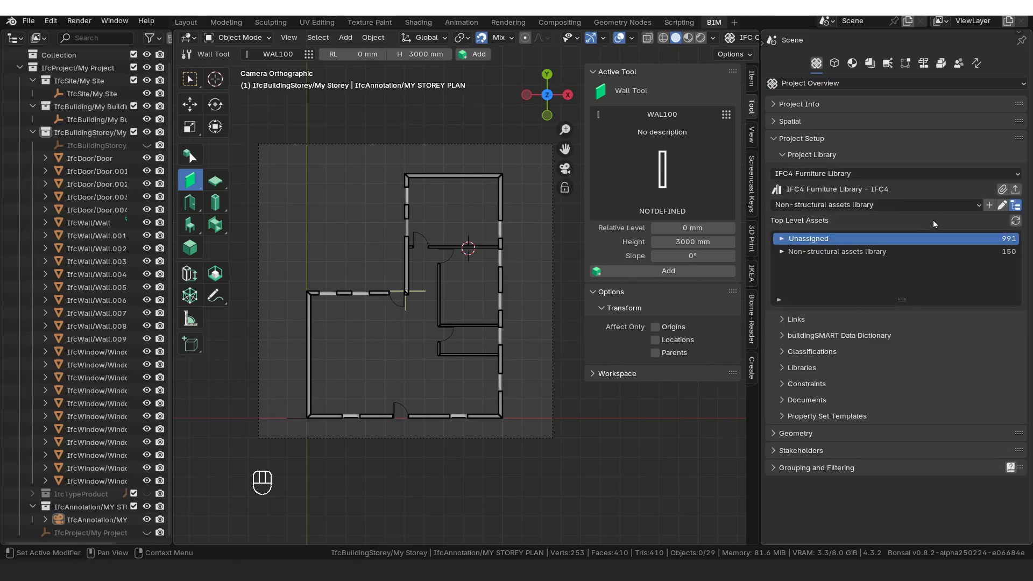
- Browse the Non-structural assets library down to its IfcFurnitureType assets and enlarge the asset list
{"action": "left_click", "coordinate": [783, 253]}
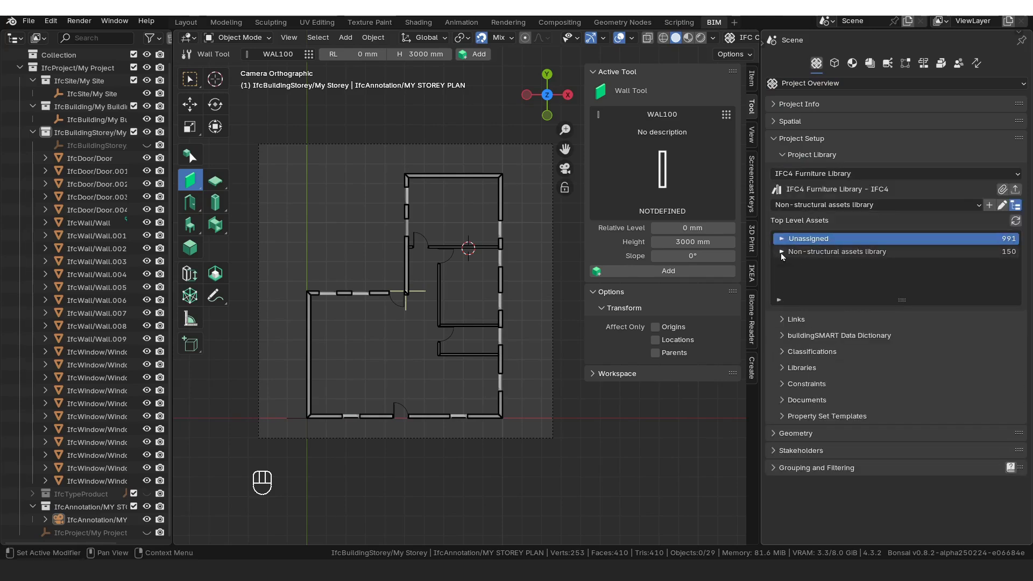
{"action": "left_click", "coordinate": [783, 241]}
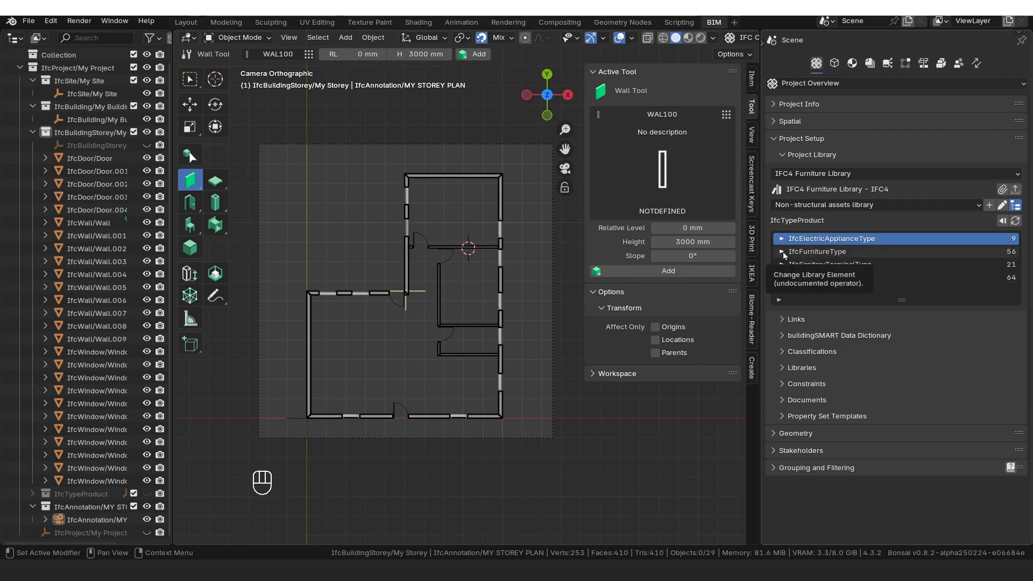
{"action": "left_click", "coordinate": [783, 252]}
{"action": "left_click_drag", "start_coordinate": [890, 301], "coordinate": [903, 521]}
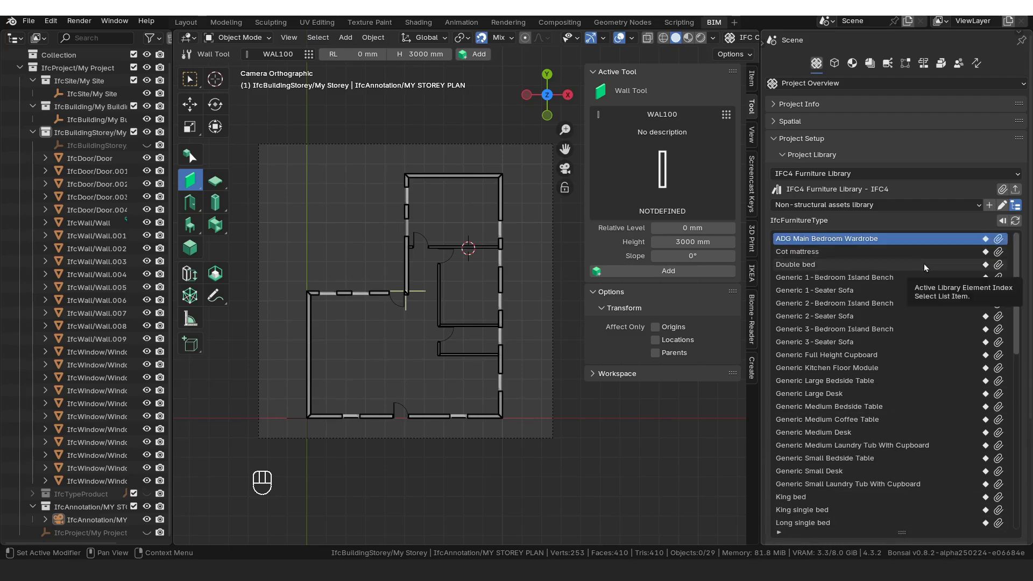
- Append Generic 1-Seater and 2-Seater Sofa, King bed, Neufert Medium Kitchen Bench, Neufert Retail 5-Seater Circular and 6-Seater Rectangular Table to the project
{"action": "left_click", "coordinate": [999, 291]}
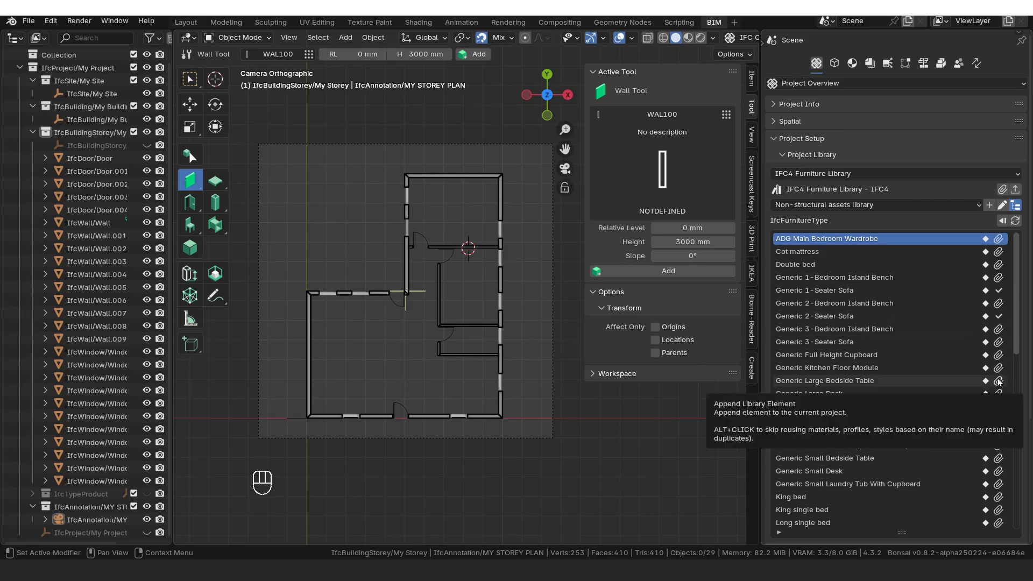
{"action": "scroll", "coordinate": [1001, 427], "scroll_direction": "down", "scroll_amount": 5}
{"action": "scroll", "coordinate": [1001, 428], "scroll_direction": "down", "scroll_amount": 8}
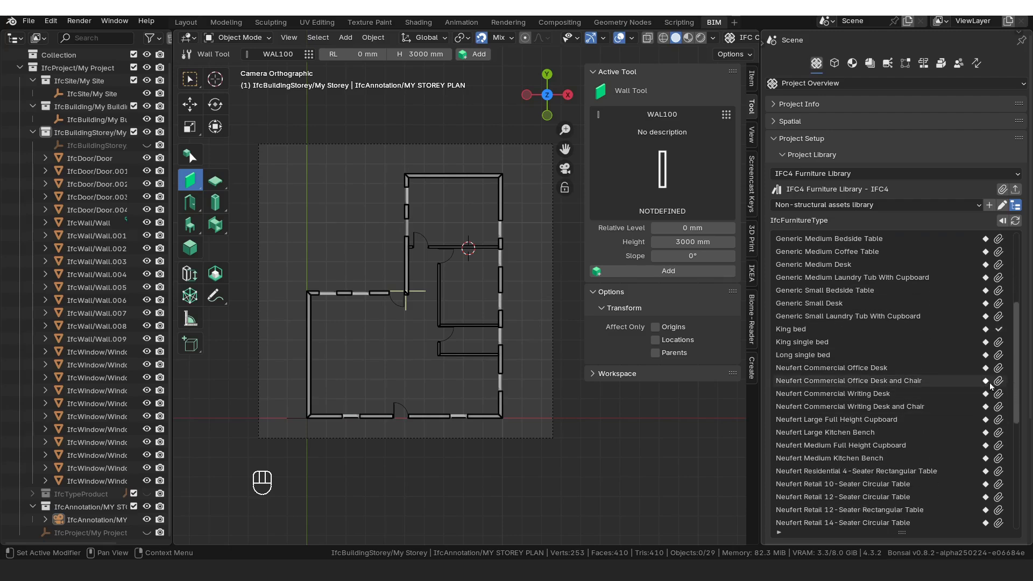
{"action": "left_click", "coordinate": [998, 458]}
{"action": "scroll", "coordinate": [998, 446], "scroll_direction": "down", "scroll_amount": 7}
{"action": "scroll", "coordinate": [998, 440], "scroll_direction": "down", "scroll_amount": 2}
{"action": "scroll", "coordinate": [998, 438], "scroll_direction": "down", "scroll_amount": 3}
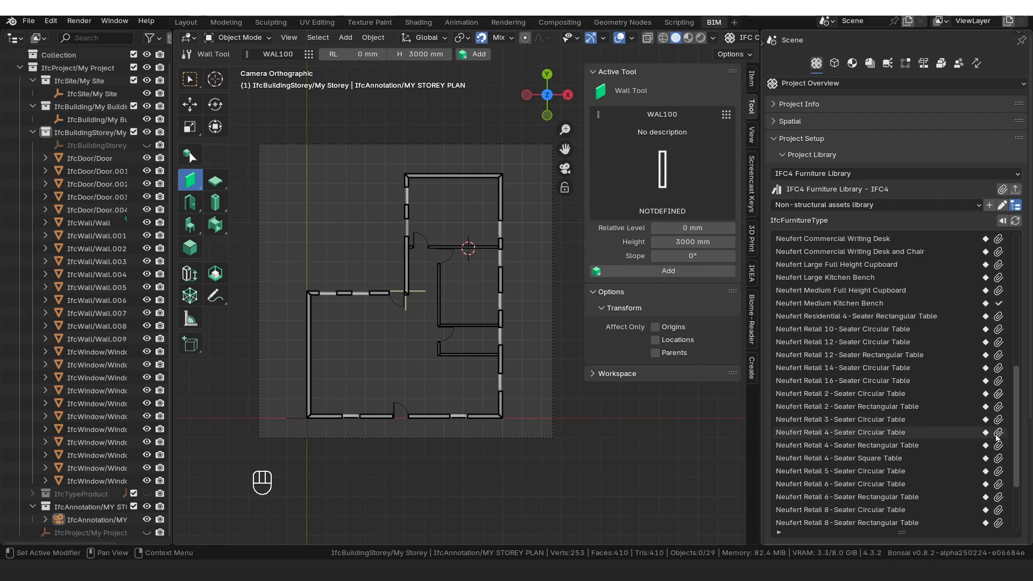
{"action": "scroll", "coordinate": [999, 438], "scroll_direction": "down", "scroll_amount": 3}
{"action": "left_click", "coordinate": [999, 433]}
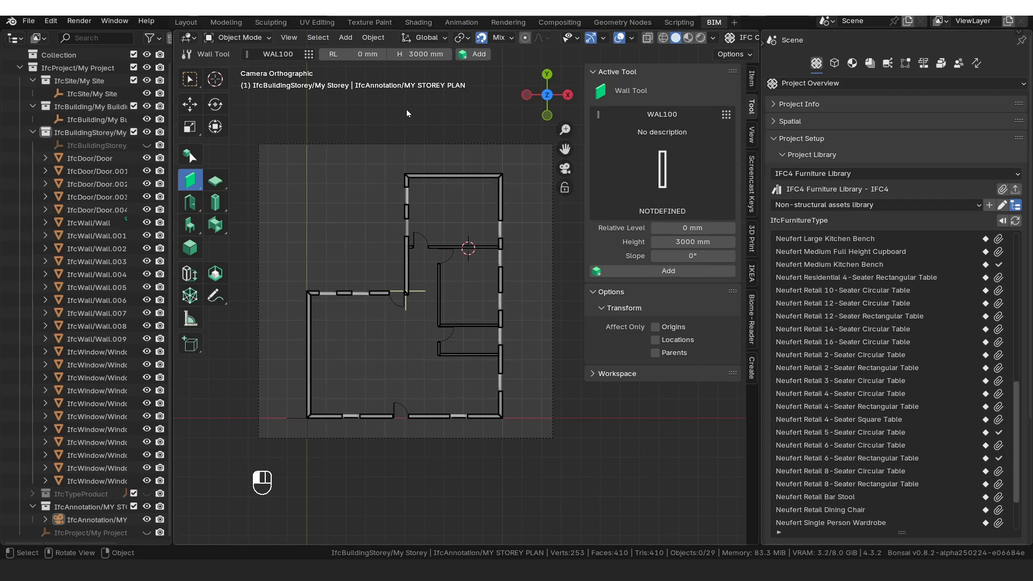
- Activate the Furniture Tool and load the type previews in the Type Manager, keeping Generic 1-Seater Sofa active
{"action": "left_click", "coordinate": [189, 224]}
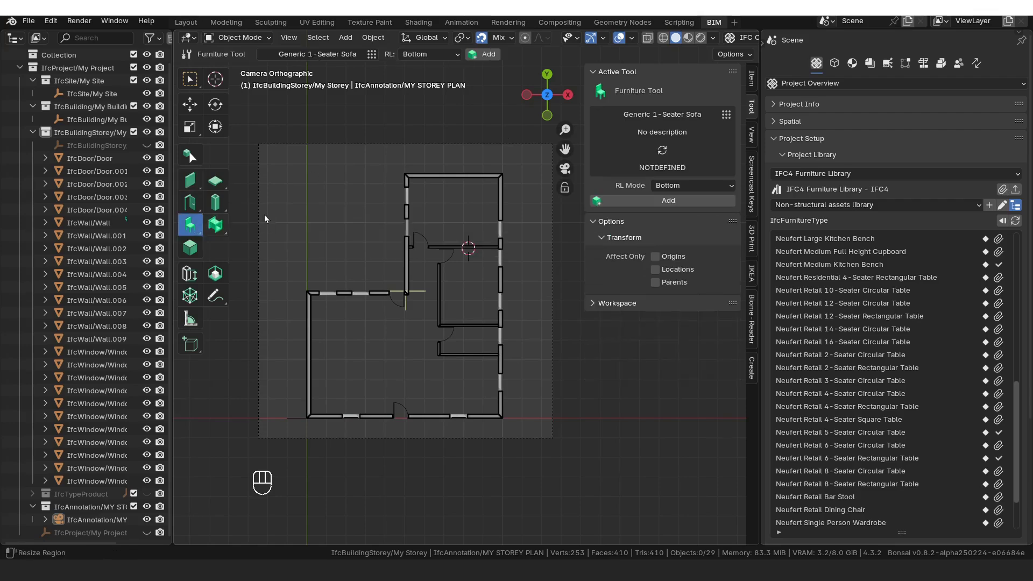
{"action": "left_click", "coordinate": [726, 114]}
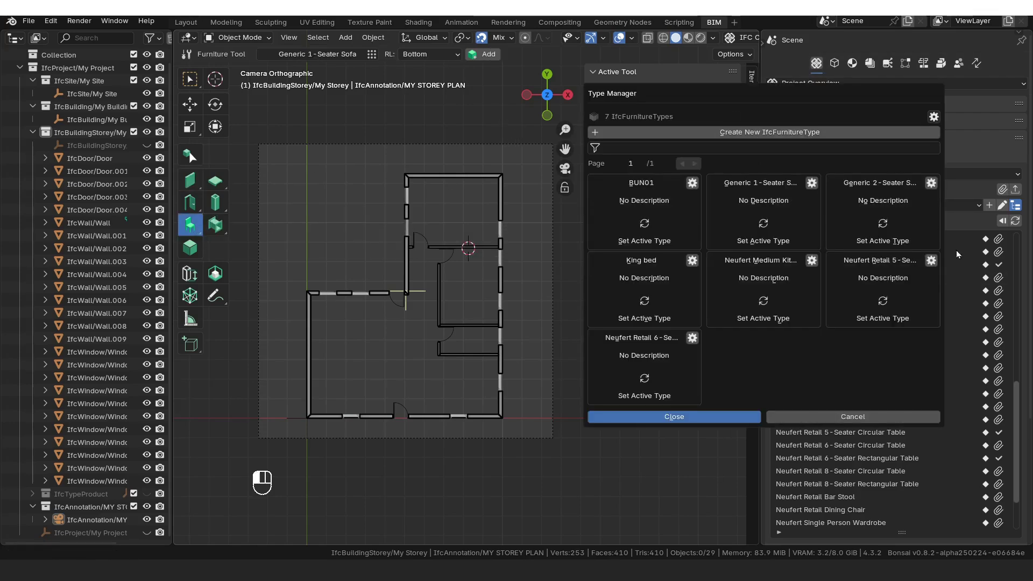
{"action": "left_click", "coordinate": [679, 416]}
{"action": "left_click", "coordinate": [727, 115]}
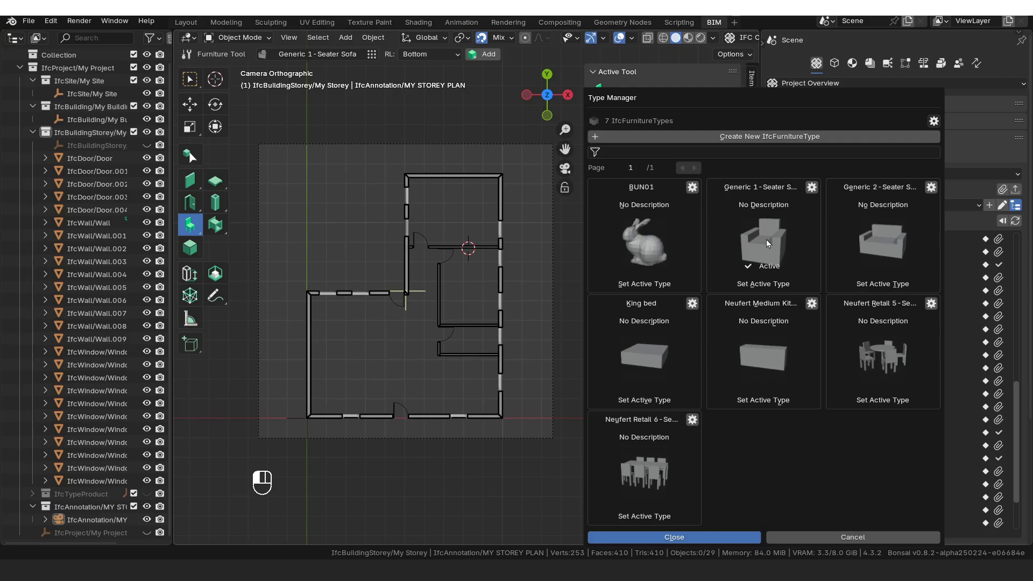
{"action": "left_click", "coordinate": [698, 538]}
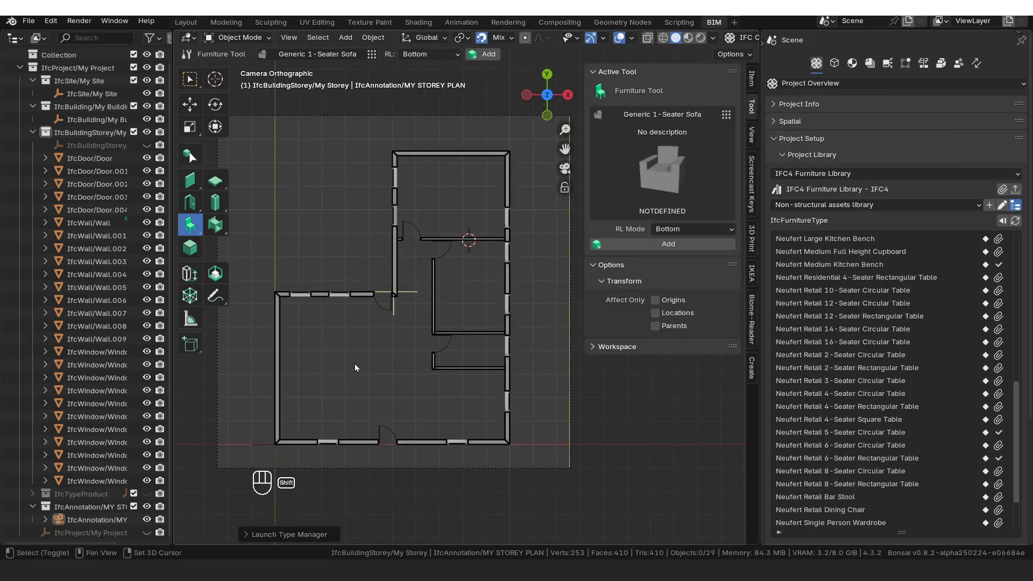
- Place one Generic 1-Seater Sofa inside the large room, near the corner beside the windowed upper wall
{"action": "middle_click_drag", "start_coordinate": [354, 364], "coordinate": [264, 317], "text": "shift"}
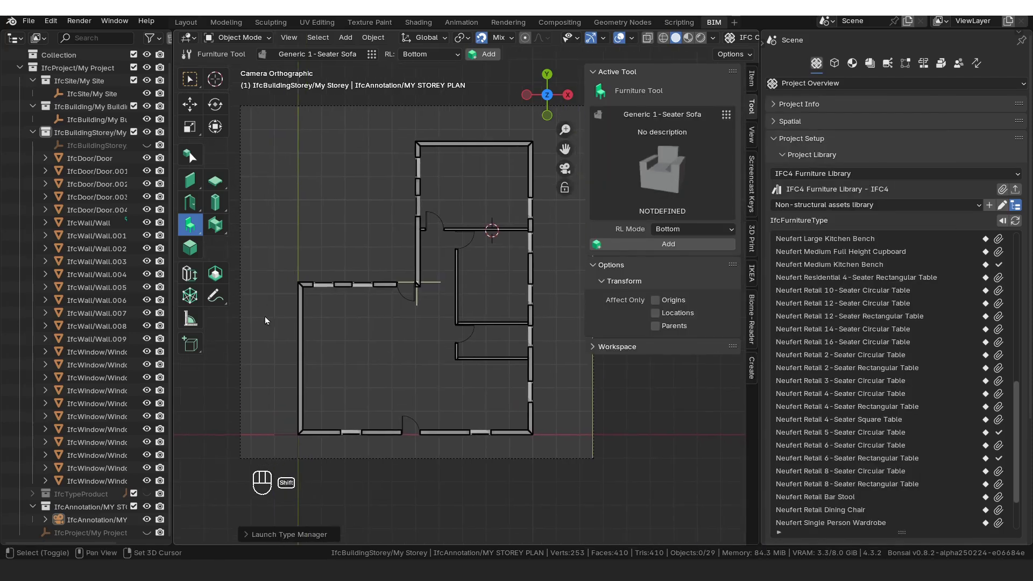
{"action": "left_click", "coordinate": [489, 54]}
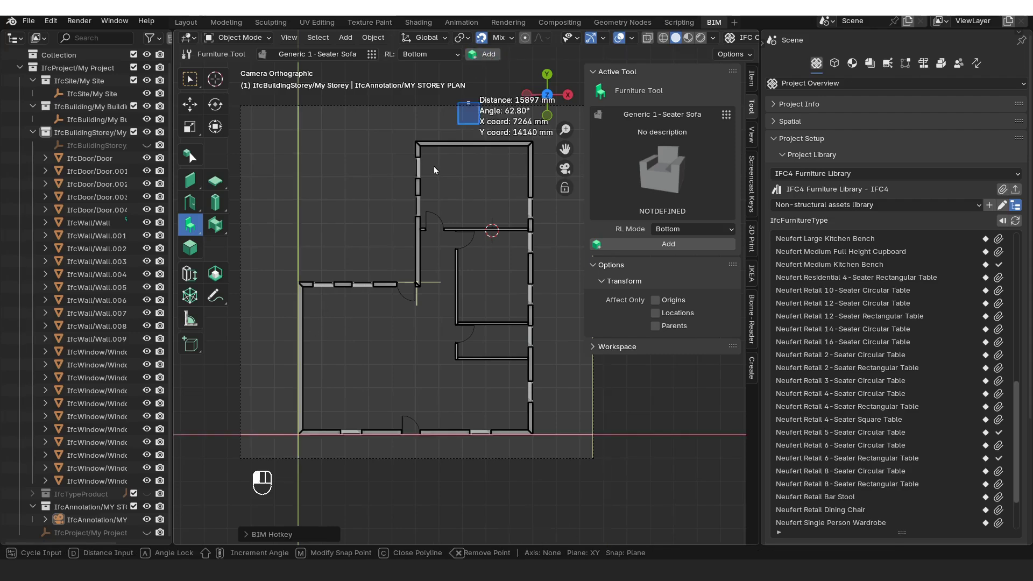
{"action": "left_click", "coordinate": [330, 311]}
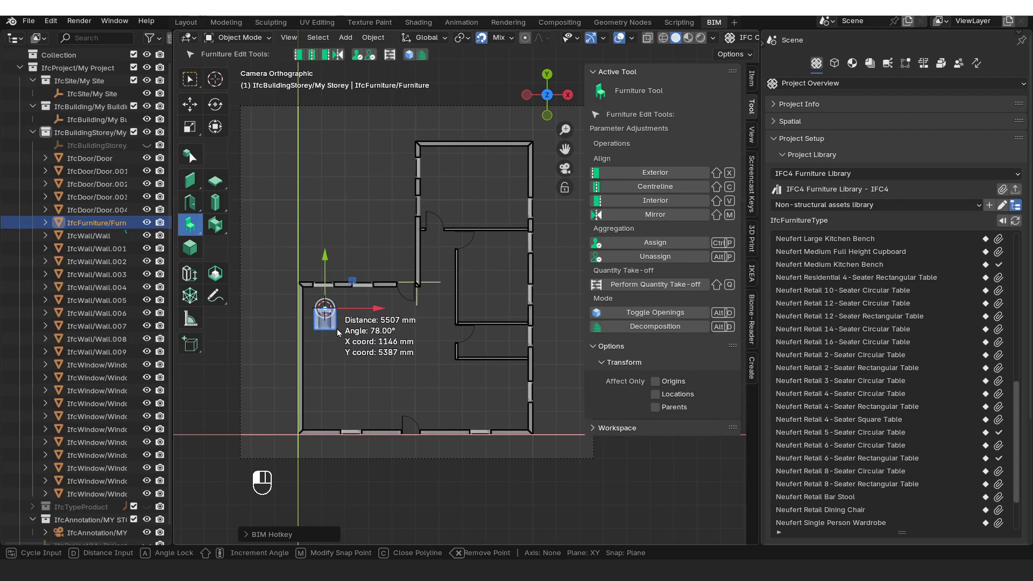
{"action": "middle_click_drag", "start_coordinate": [337, 328], "coordinate": [404, 320], "text": "shift"}
{"action": "scroll", "coordinate": [403, 321], "scroll_direction": "up", "scroll_amount": 5}
{"action": "key", "text": "Escape"}
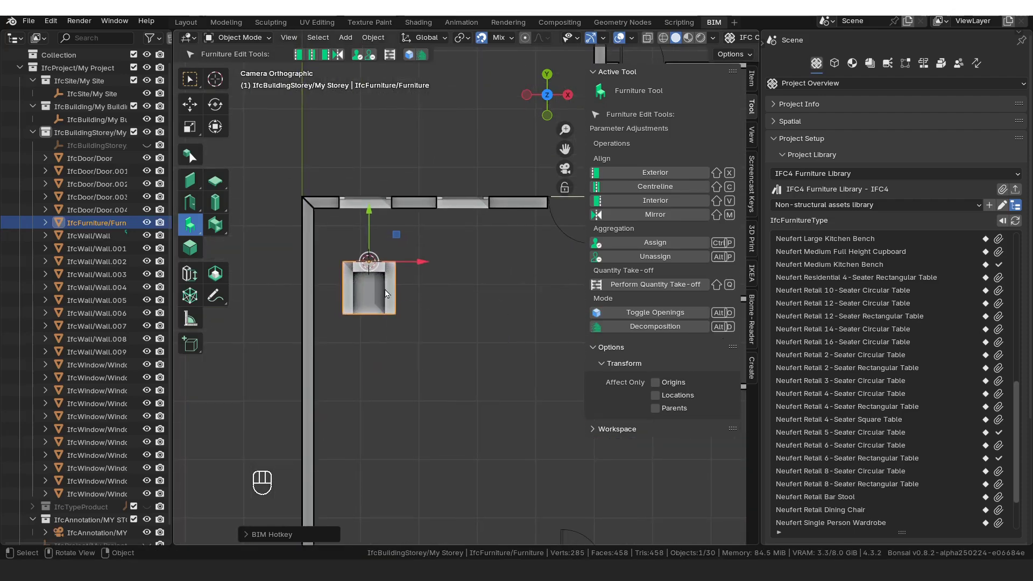
- Rotate the 1-seater sofa to a diagonal of about -141° and move it about 1.5 m away from the windowed wall
{"action": "key", "text": "r"}
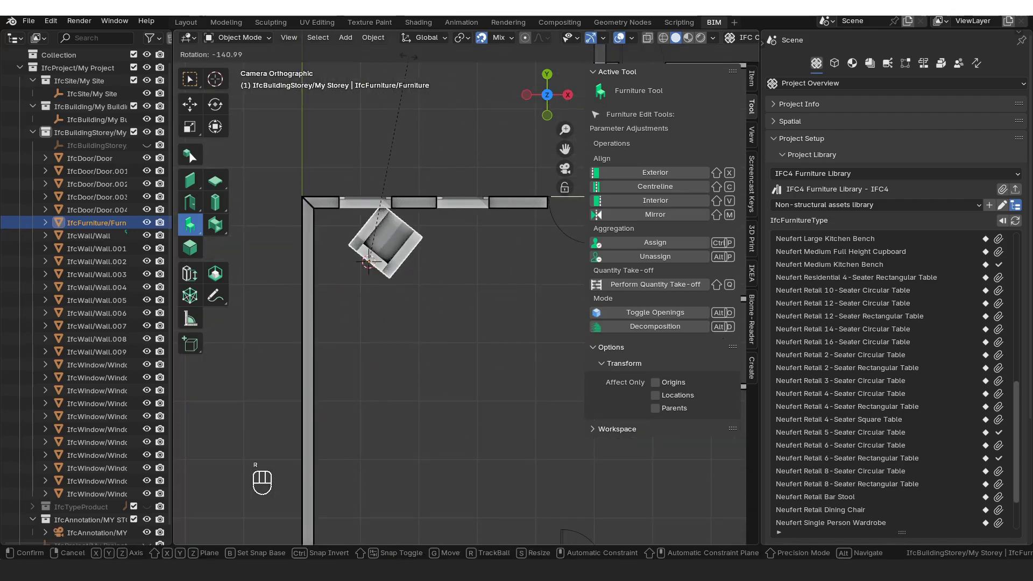
{"action": "left_click", "coordinate": [424, 118]}
{"action": "key", "text": "g"}
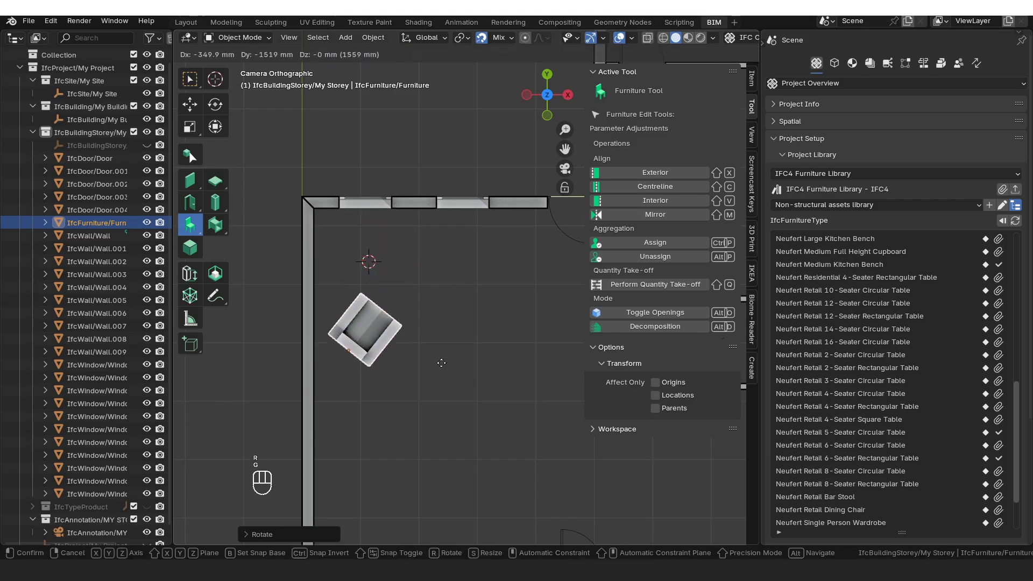
{"action": "left_click", "coordinate": [437, 370]}
{"action": "scroll", "coordinate": [444, 341], "scroll_direction": "down", "scroll_amount": 4}
{"action": "middle_click_drag", "start_coordinate": [444, 340], "coordinate": [442, 362], "text": "shift"}
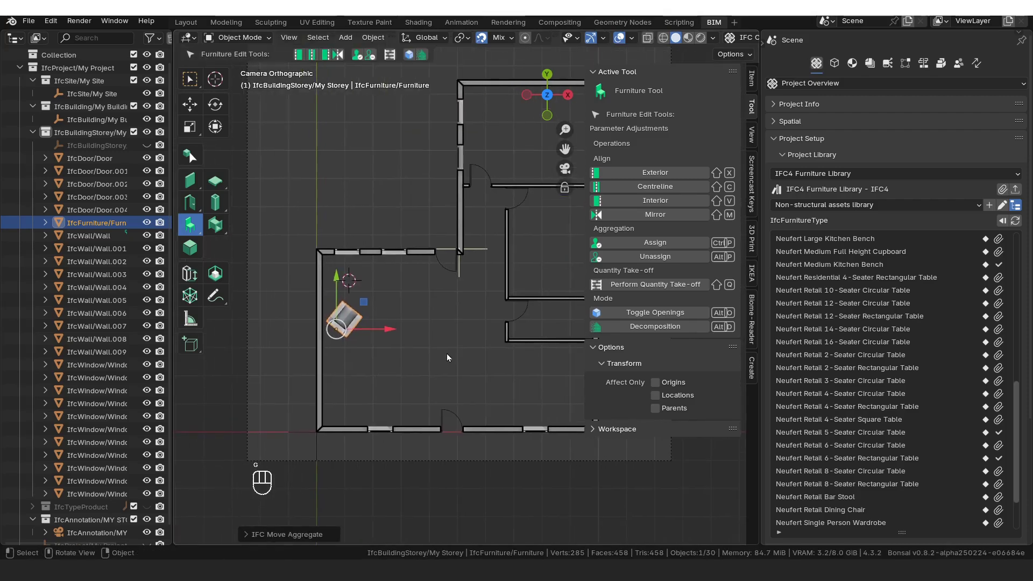
- Set Generic 2-Seater Sofa as the furniture type and place one beside the 1-seater sofa
{"action": "left_click", "coordinate": [383, 260]}
{"action": "left_click", "coordinate": [660, 173]}
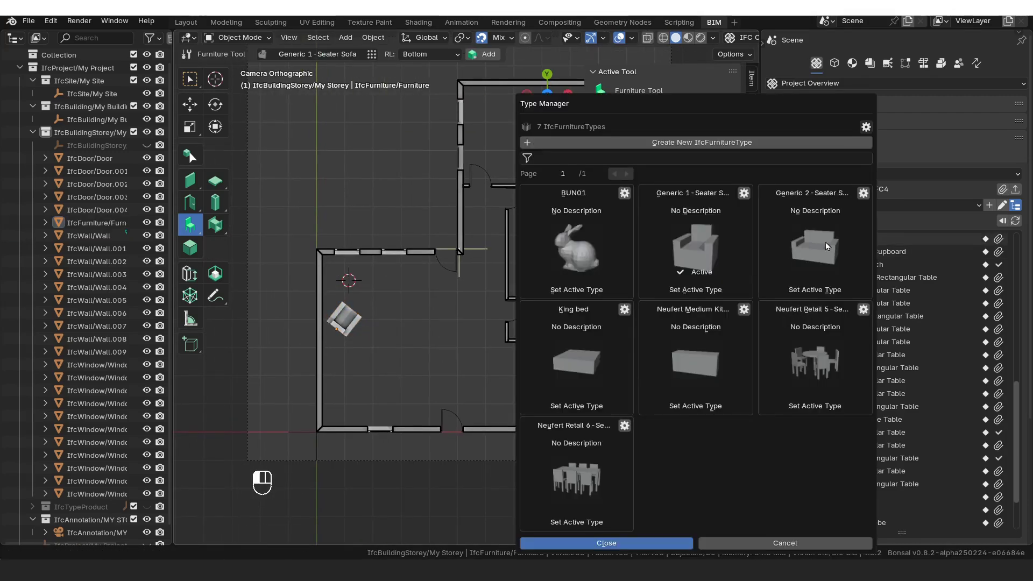
{"action": "left_click", "coordinate": [623, 545]}
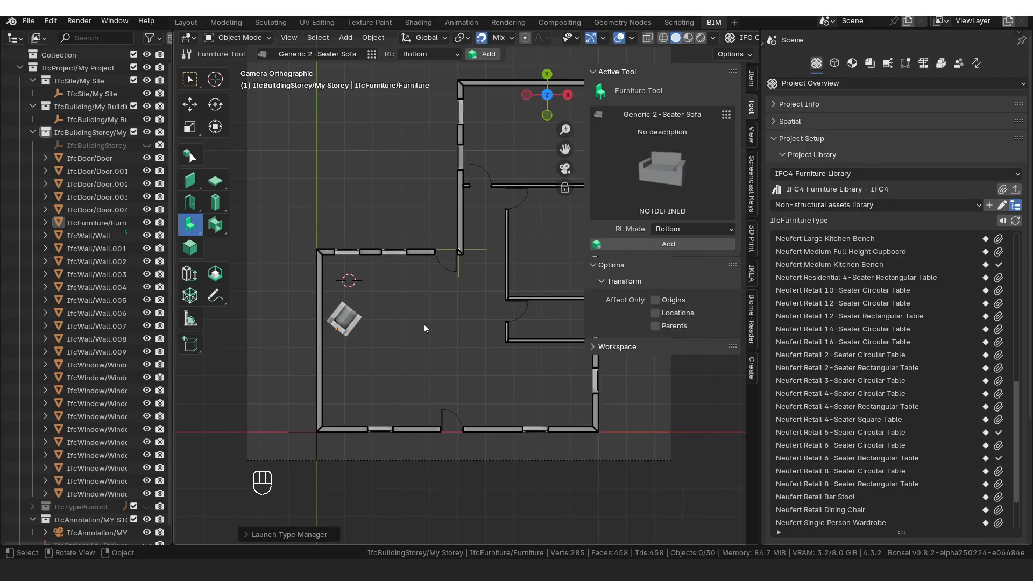
{"action": "key", "text": "shift+a"}
{"action": "left_click", "coordinate": [393, 331]}
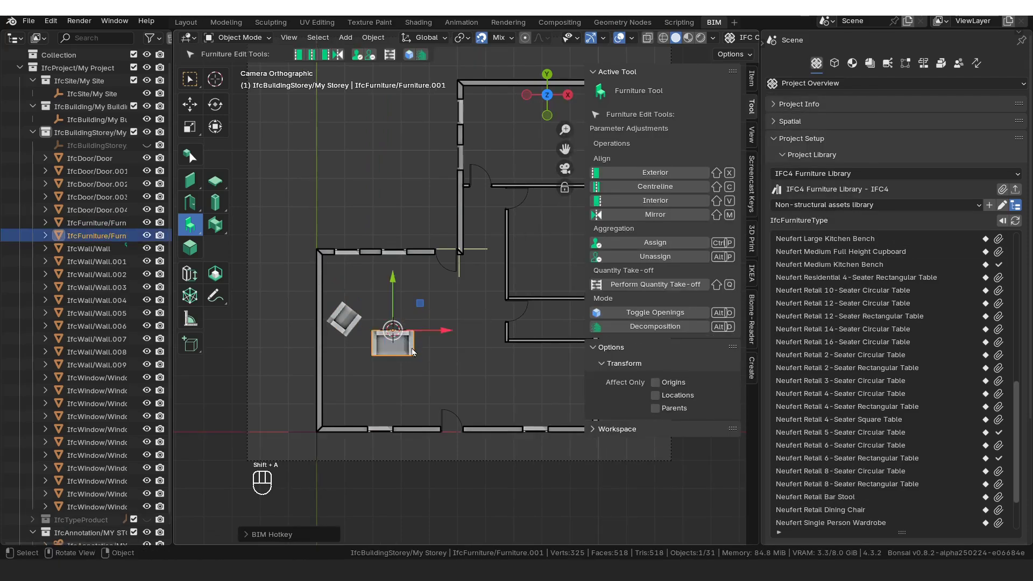
- Rotate the 2-seater sofa 180° about Z and shift it into line beside the 1-seater sofa
{"action": "scroll", "coordinate": [414, 385], "scroll_direction": "up", "scroll_amount": 3}
{"action": "type", "text": "rz180"}
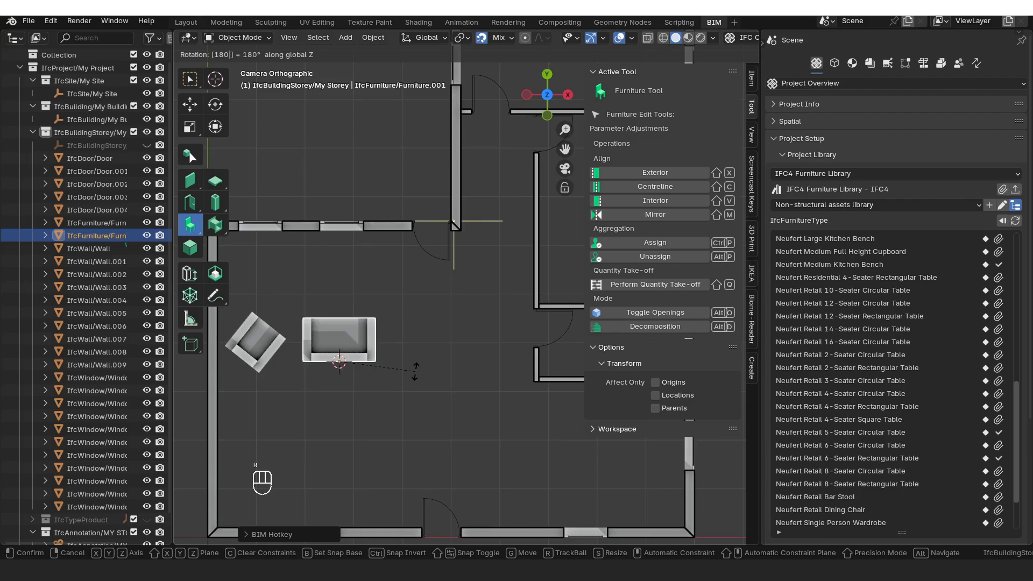
{"action": "key", "text": "Return"}
{"action": "key", "text": "g"}
{"action": "left_click", "coordinate": [423, 391]}
{"action": "key", "text": "g"}
{"action": "left_click", "coordinate": [417, 391]}
- Duplicate the 1-seater sofa to the other side of the 2-seater, rotate it into a mirrored diagonal and adjust its position along X
{"action": "left_click", "coordinate": [279, 354]}
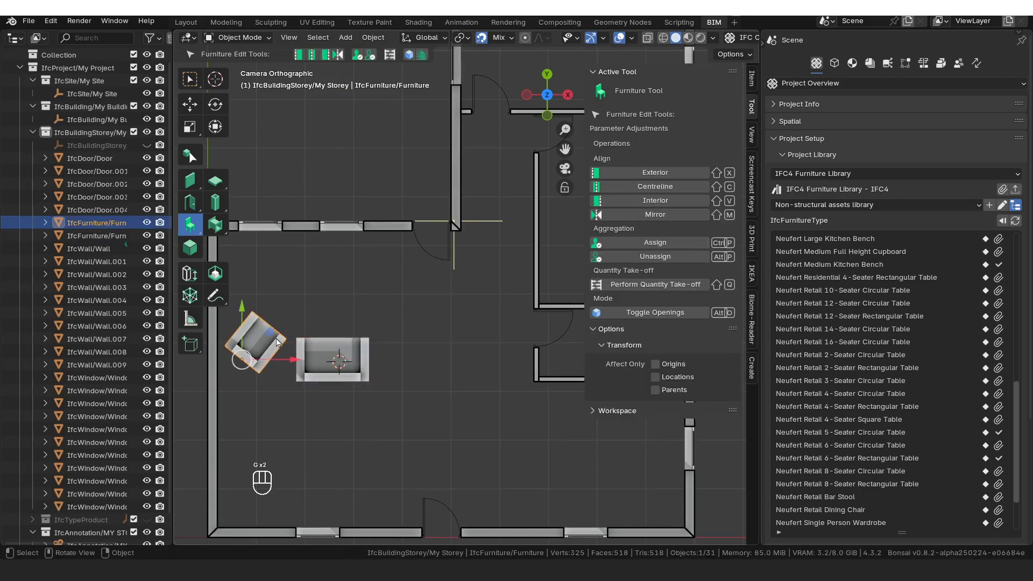
{"action": "key", "text": "shift+d"}
{"action": "left_click", "coordinate": [474, 374]}
{"action": "key", "text": "r"}
{"action": "left_click", "coordinate": [444, 307]}
{"action": "key", "text": "g"}
{"action": "key", "text": "x"}
{"action": "left_click", "coordinate": [441, 309]}
- Place a Neufert Medium Kitchen Bench along the windowed wall, facing the sofa group
{"action": "left_click", "coordinate": [335, 300]}
{"action": "middle_click_drag", "start_coordinate": [335, 300], "coordinate": [387, 263], "text": "shift"}
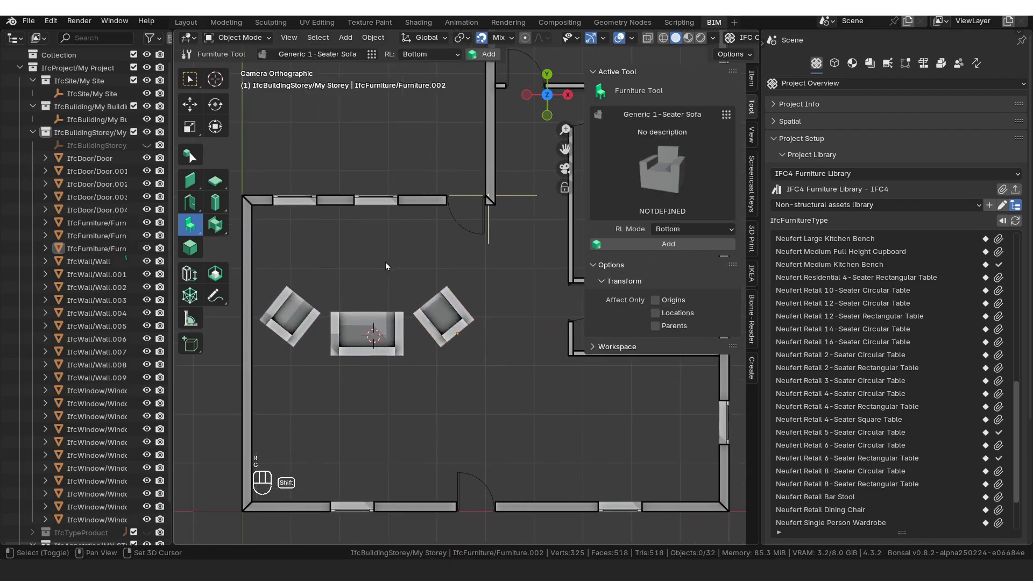
{"action": "left_click", "coordinate": [666, 174]}
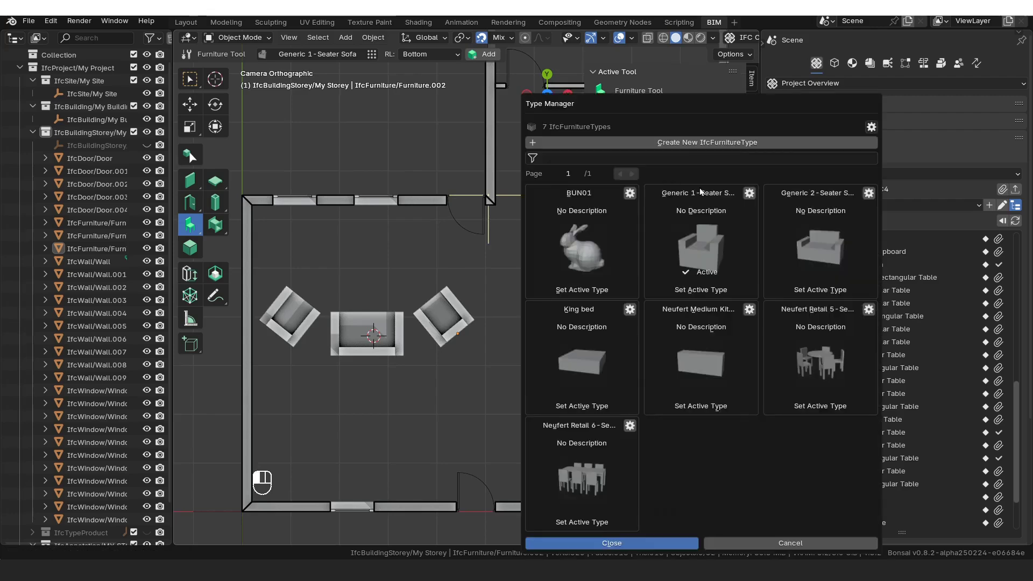
{"action": "left_click", "coordinate": [715, 370]}
{"action": "key", "text": "shift+a"}
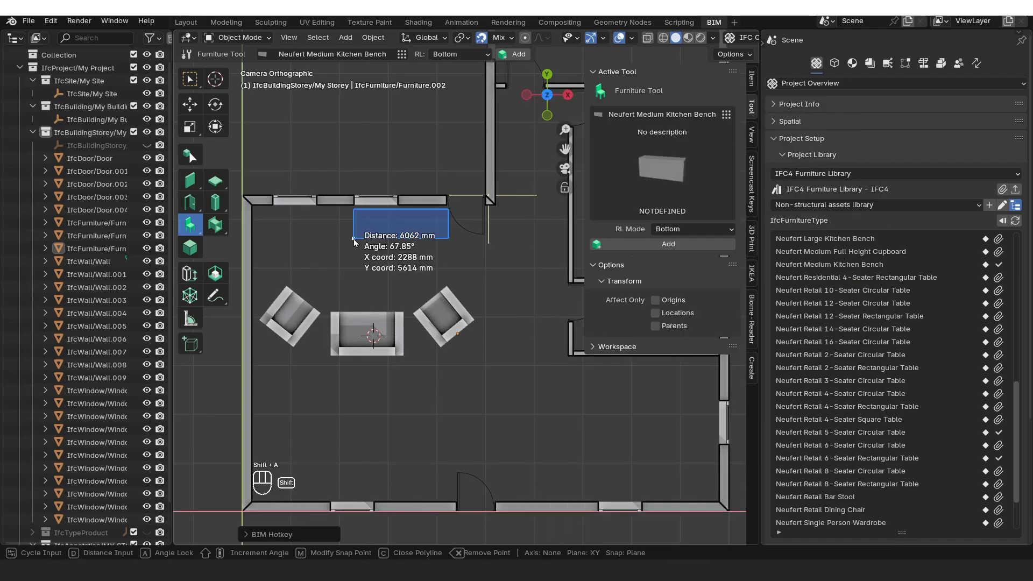
{"action": "left_click", "coordinate": [322, 239]}
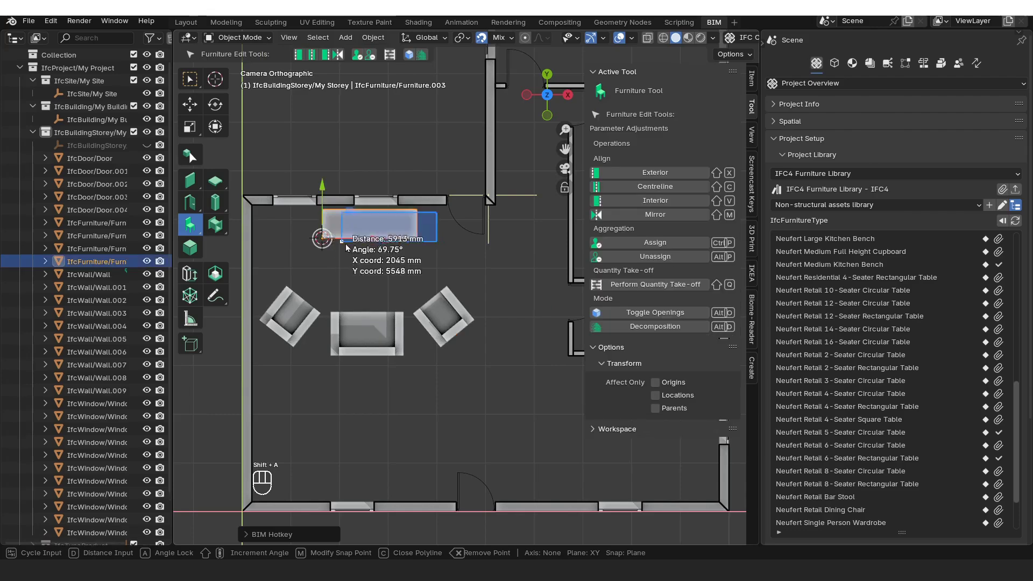
{"action": "scroll", "coordinate": [416, 318], "scroll_direction": "down", "scroll_amount": 4}
{"action": "left_click_drag", "start_coordinate": [379, 221], "coordinate": [366, 232], "text": "shift"}
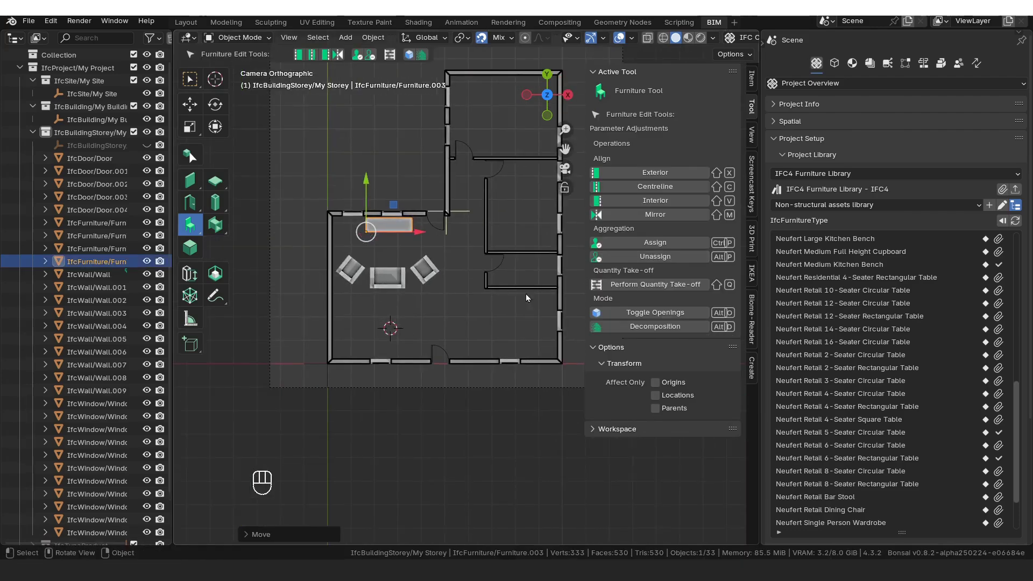
- Place a Neufert Retail 6-Seater Rectangular Table between the 2-seater sofa and the front wall
{"action": "left_click", "coordinate": [526, 294]}
{"action": "left_click", "coordinate": [675, 177]}
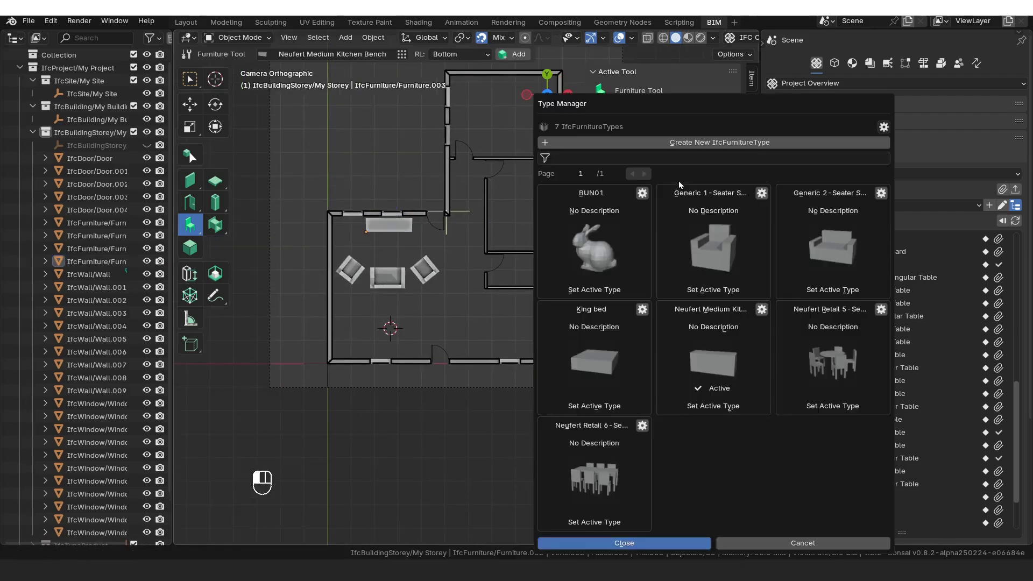
{"action": "left_click", "coordinate": [602, 478]}
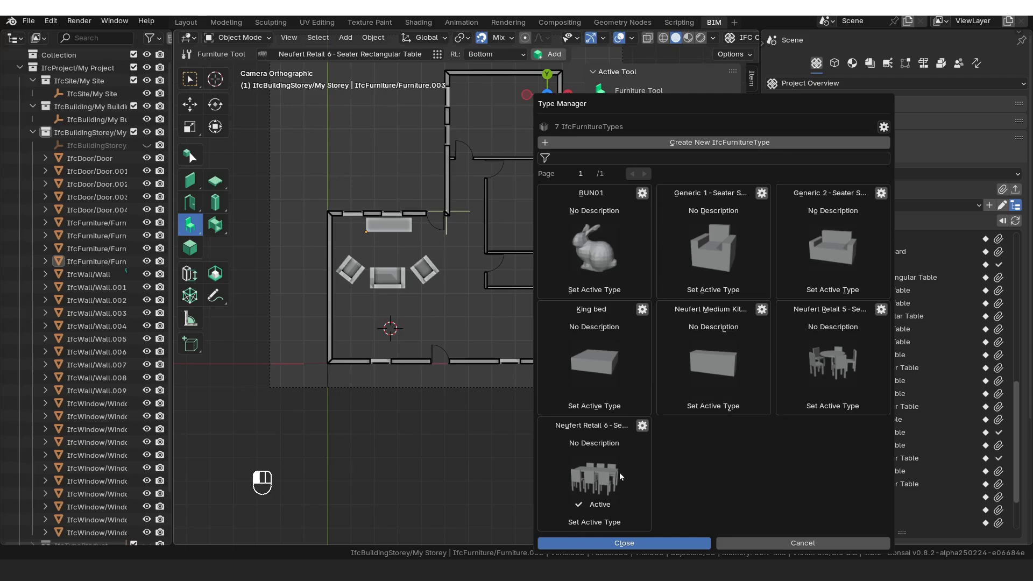
{"action": "left_click", "coordinate": [624, 543]}
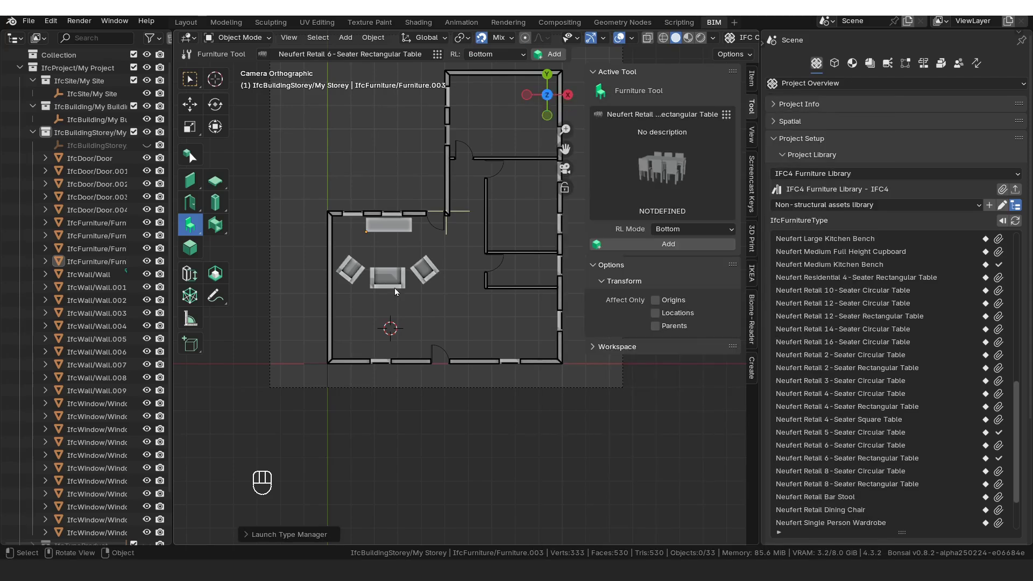
{"action": "key", "text": "shift+a"}
{"action": "left_click", "coordinate": [387, 326]}
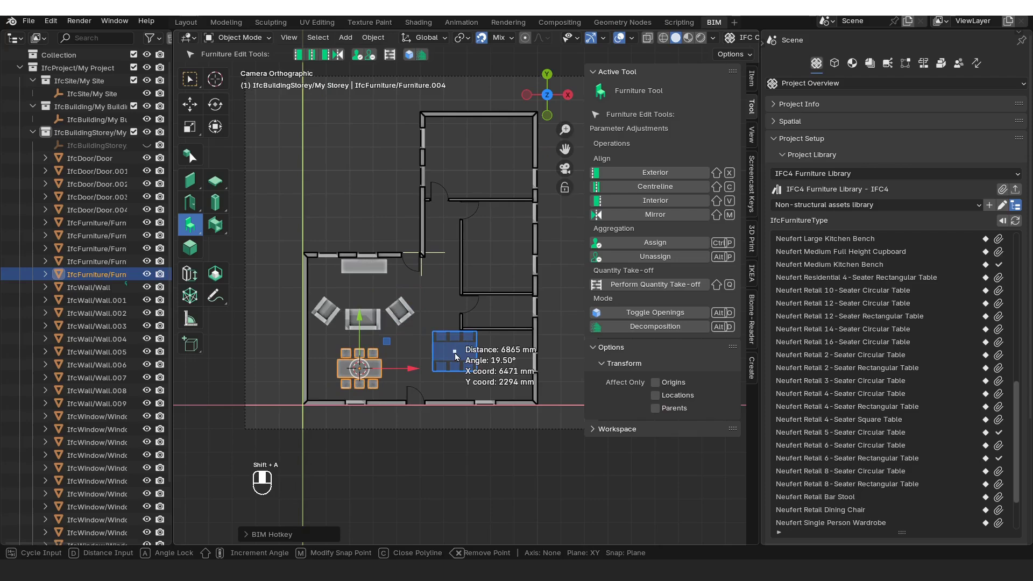
{"action": "key", "text": "Escape"}
- Place a Neufert Retail 5-Seater Circular Table outside, beyond the windowed wall, at about X 2300 mm, Y 8000 mm
{"action": "left_click", "coordinate": [469, 375]}
{"action": "left_click", "coordinate": [657, 184]}
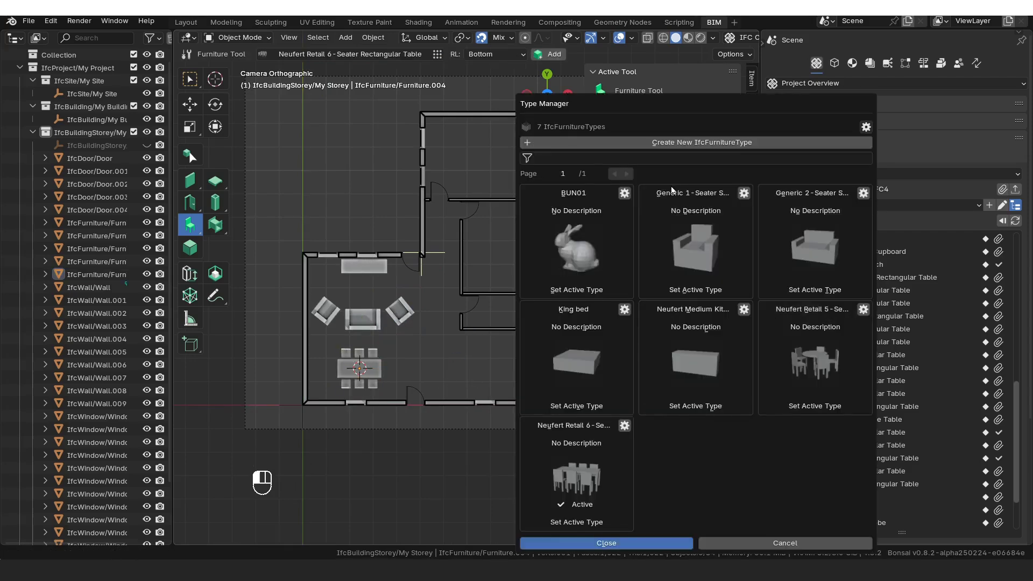
{"action": "left_click", "coordinate": [815, 366]}
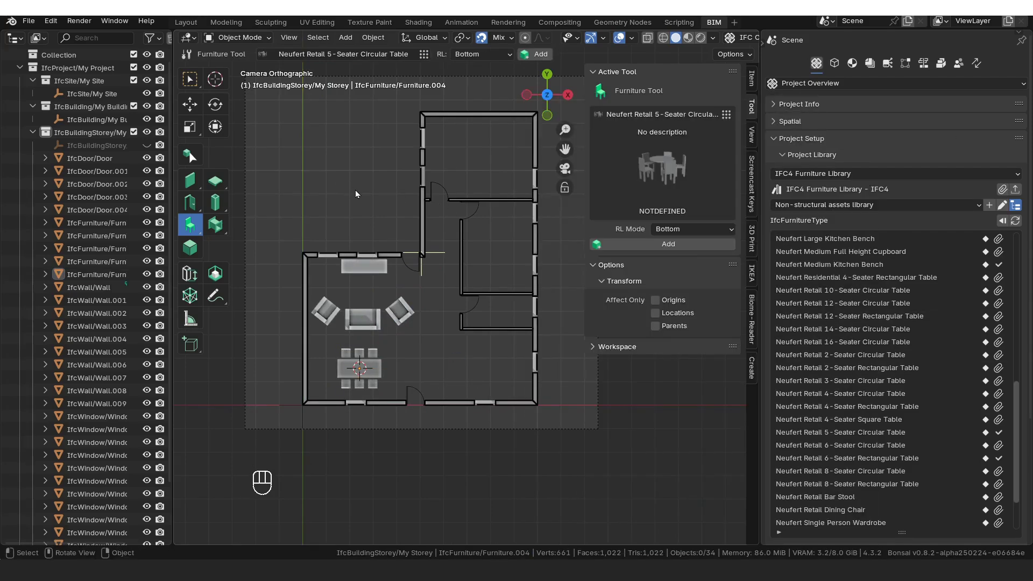
{"action": "key", "text": "shift+a"}
{"action": "left_click", "coordinate": [357, 221]}
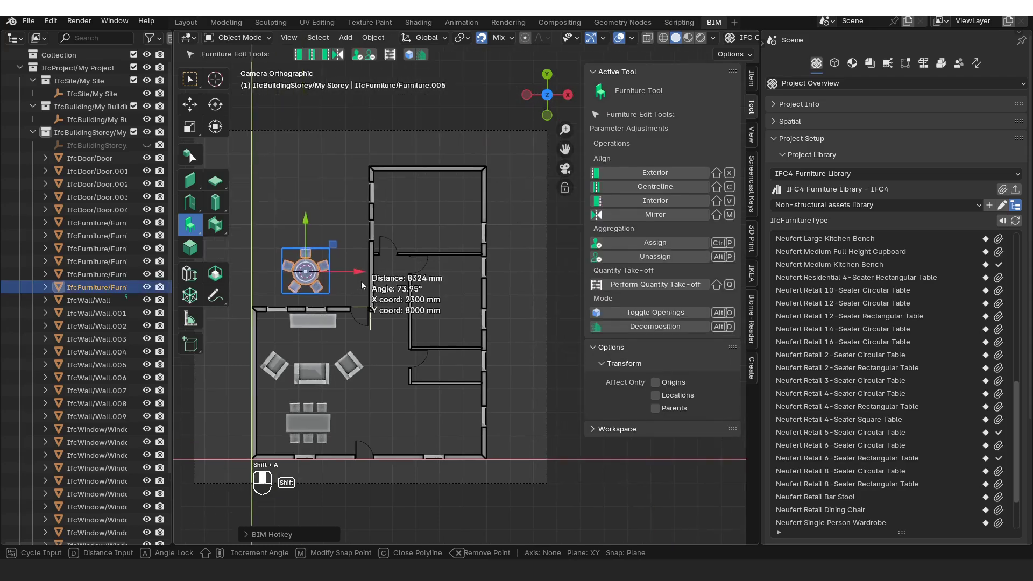
- Place a King bed in the rear bedroom at the top of the plan, with its head against the end wall
{"action": "left_click", "coordinate": [525, 293]}
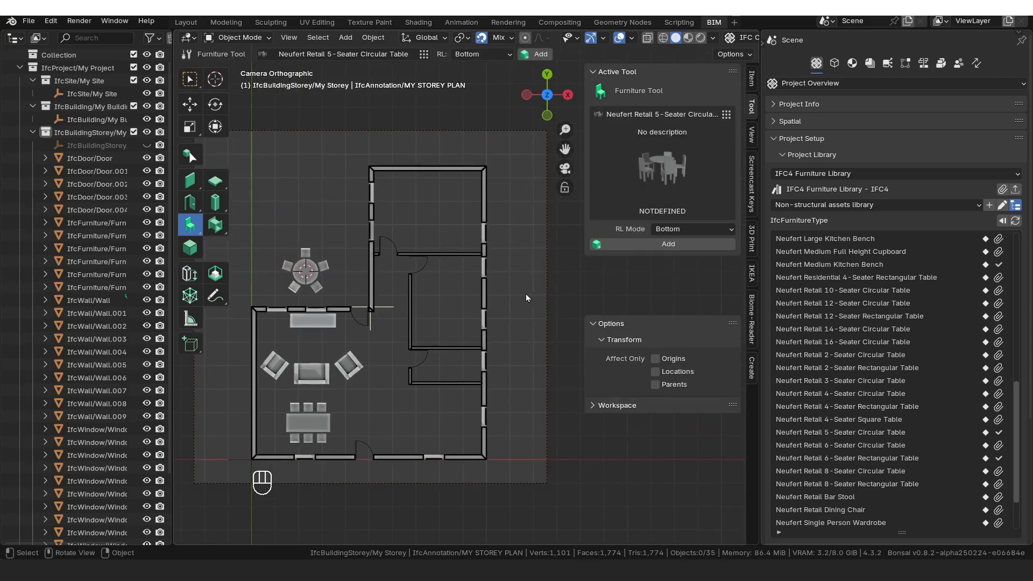
{"action": "left_click", "coordinate": [692, 194]}
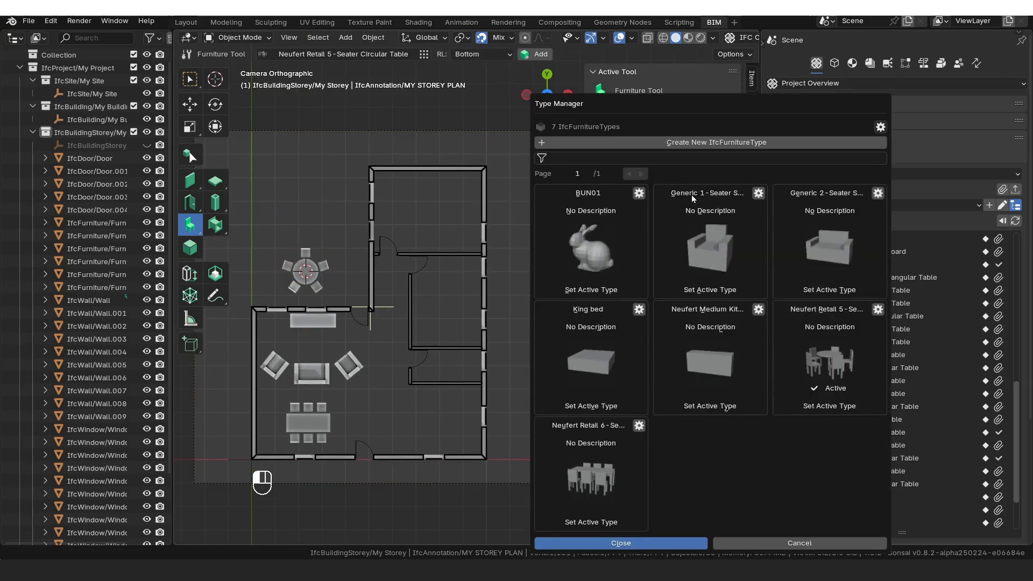
{"action": "left_click", "coordinate": [592, 365]}
{"action": "key", "text": "shift+a"}
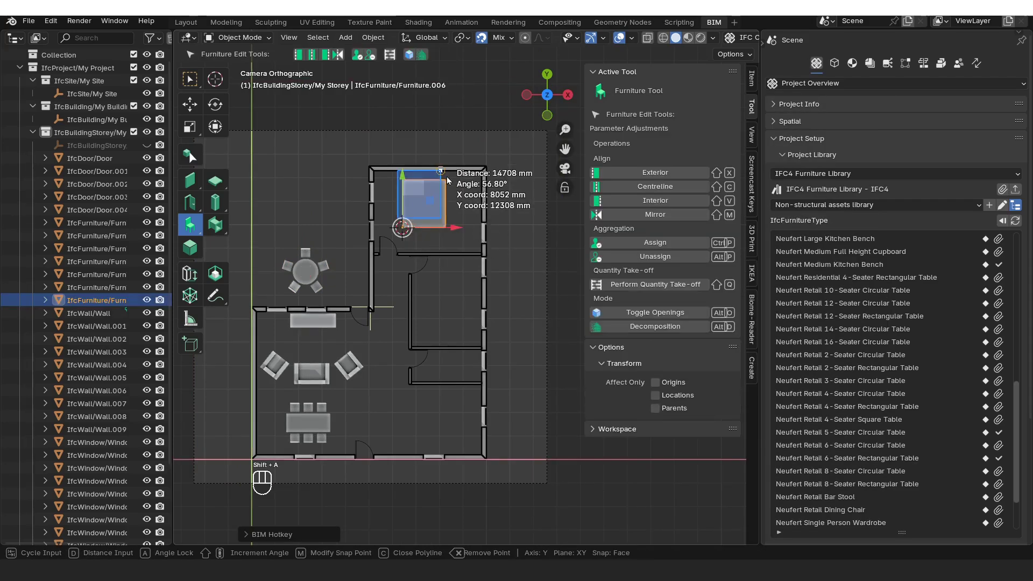
{"action": "left_click", "coordinate": [450, 176]}
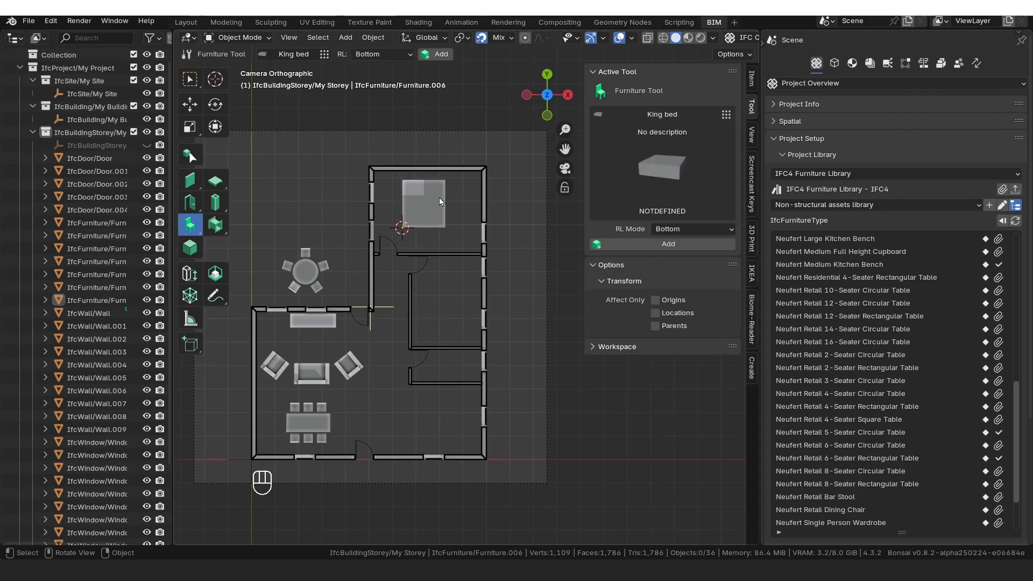
- Add a second King bed in the middle bedroom and rotate it 90°
{"action": "key", "text": "shift+a"}
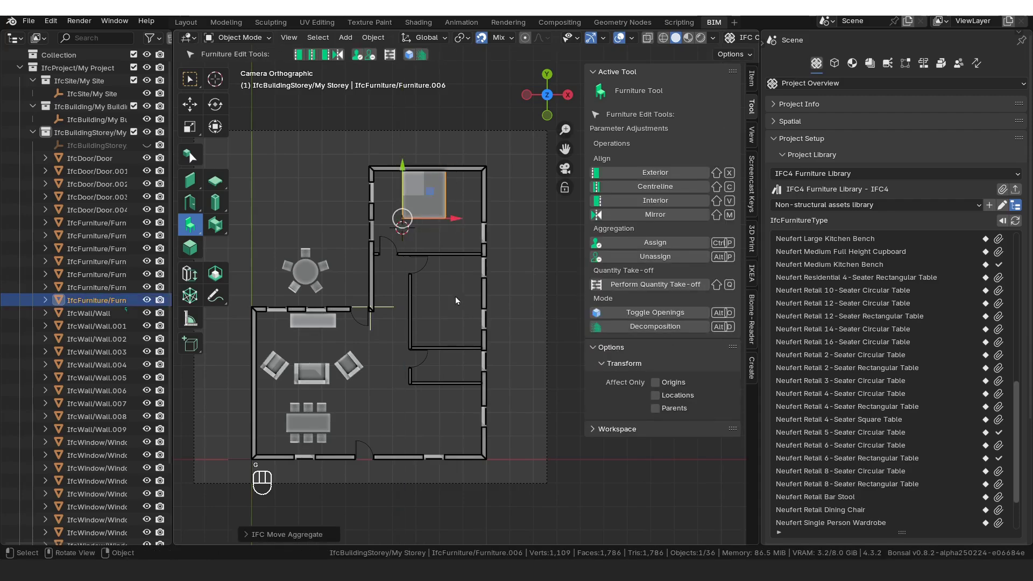
{"action": "left_click", "coordinate": [452, 321]}
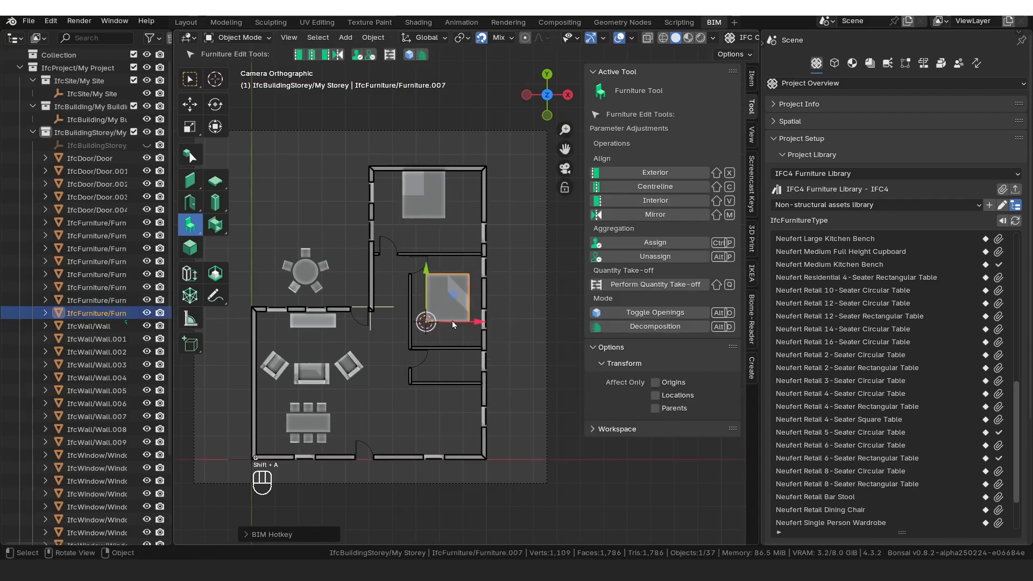
{"action": "type", "text": "r-90"}
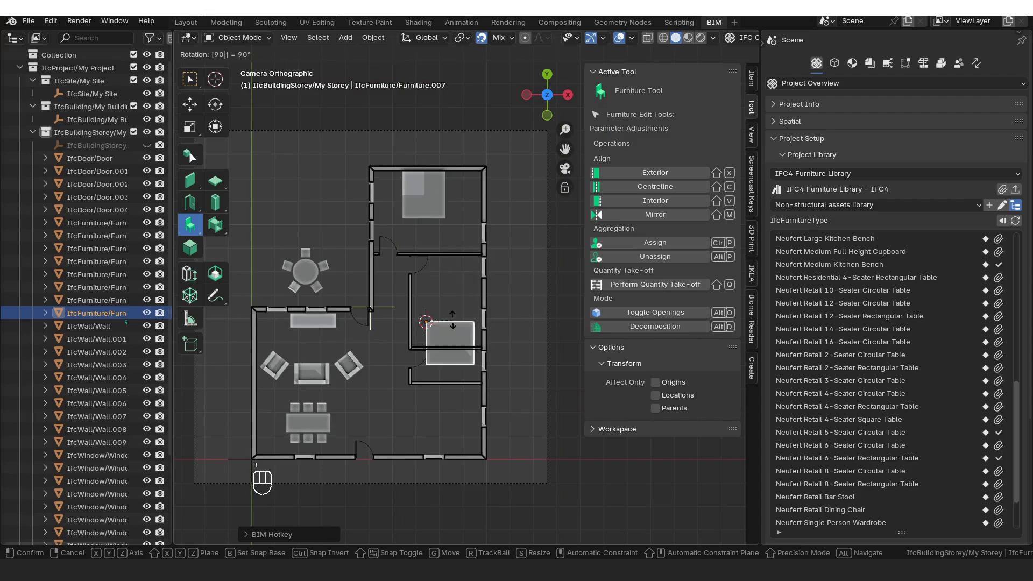
{"action": "key", "text": "Return"}
- Move the rotated King bed within the middle bedroom so that its head rests against the exterior windowed wall
{"action": "key", "text": "g"}
{"action": "key", "text": "y"}
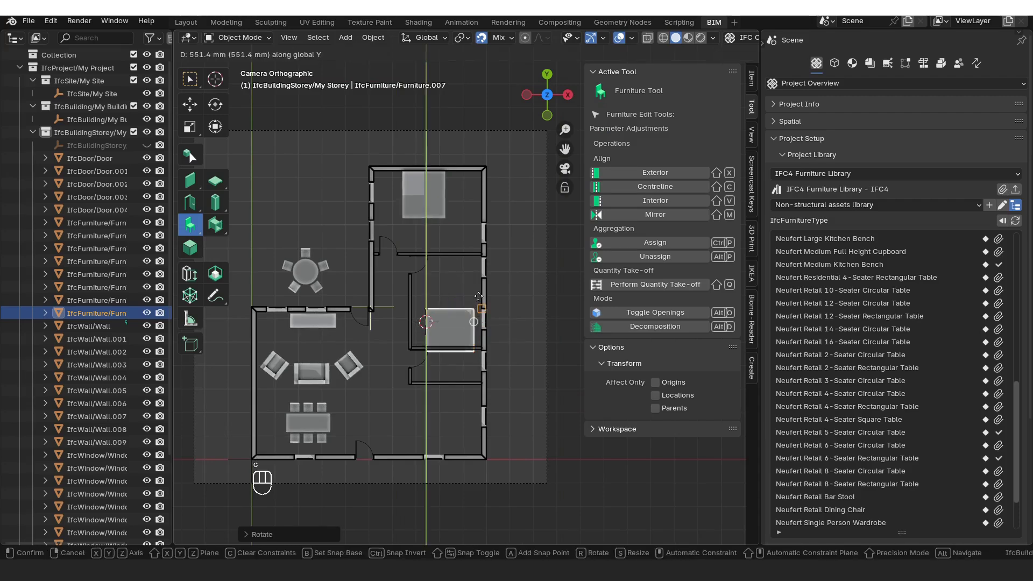
{"action": "left_click", "coordinate": [468, 285]}
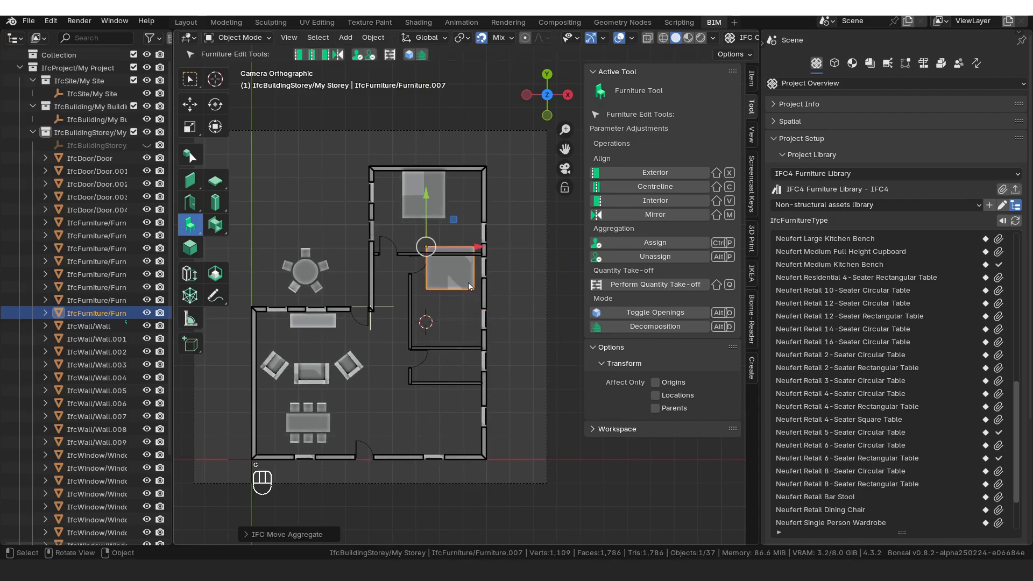
{"action": "key", "text": "g"}
{"action": "key", "text": "g"}
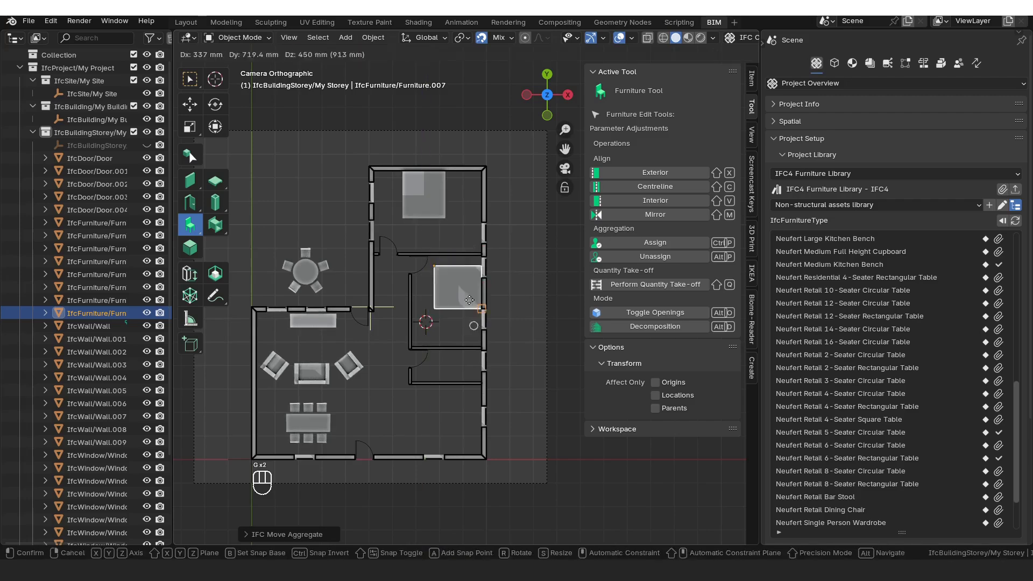
{"action": "left_click", "coordinate": [477, 304]}
{"action": "left_click", "coordinate": [505, 291]}
- Reactivate the MY STOREY PLAN drawing so the placed furniture is displayed as 2D plan symbols
{"action": "middle_click_drag", "start_coordinate": [462, 326], "coordinate": [479, 325], "text": "shift"}
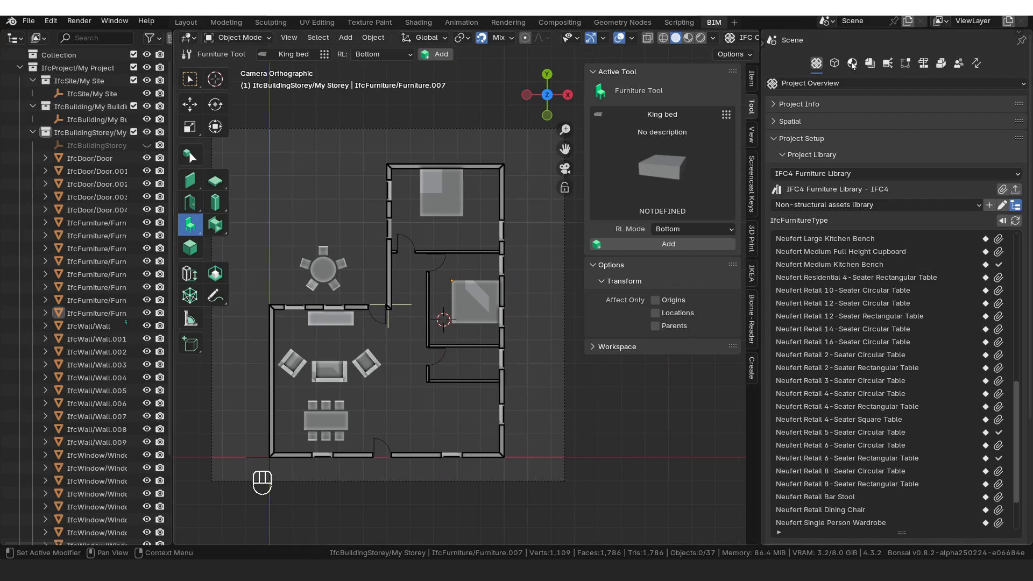
{"action": "left_click", "coordinate": [870, 64]}
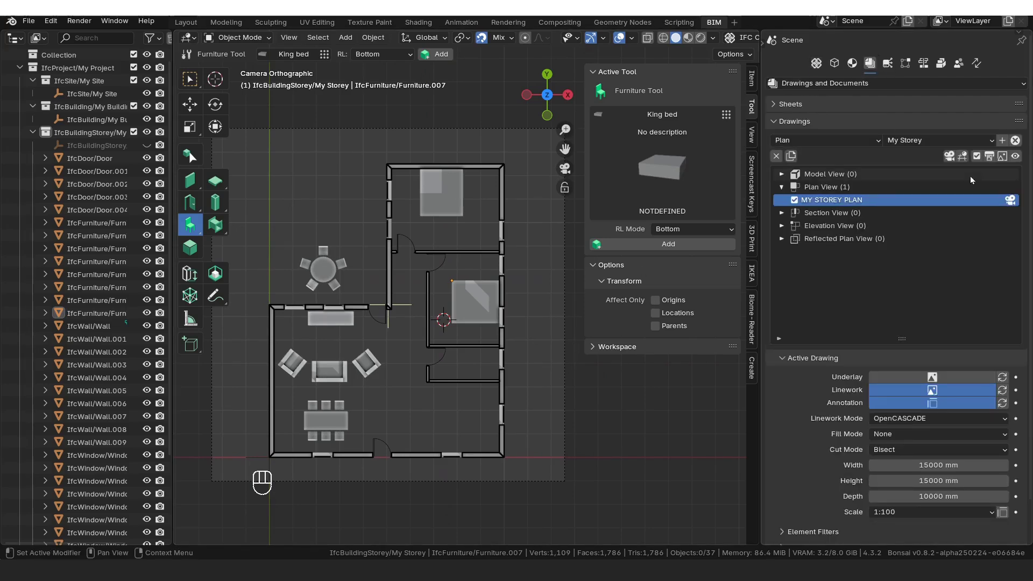
{"action": "left_click", "coordinate": [951, 156]}
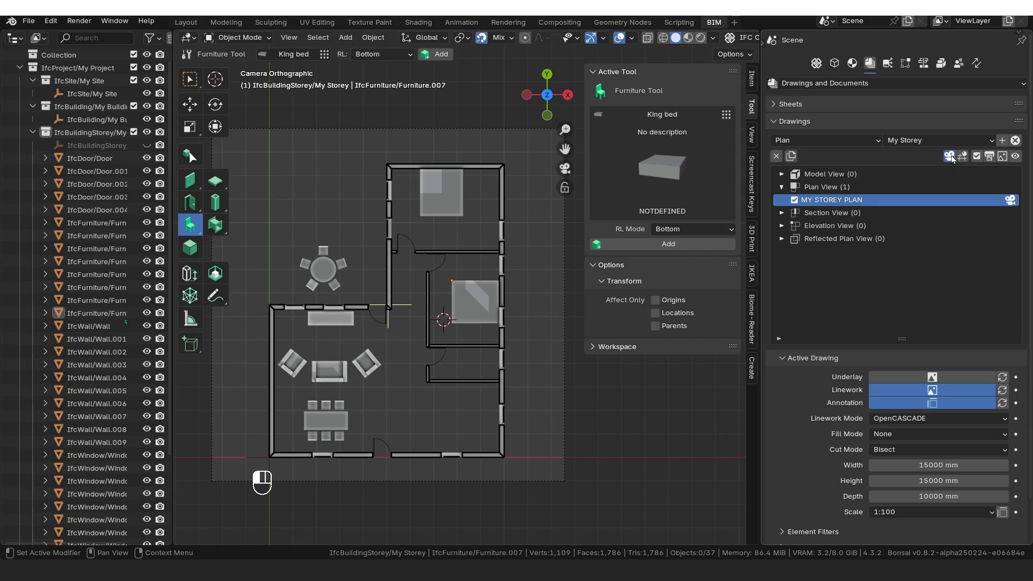
- Examine the plan representations of the beds, circular table, sofas, kitchen bench and rectangular table in the storey plan
{"action": "left_click", "coordinate": [486, 287]}
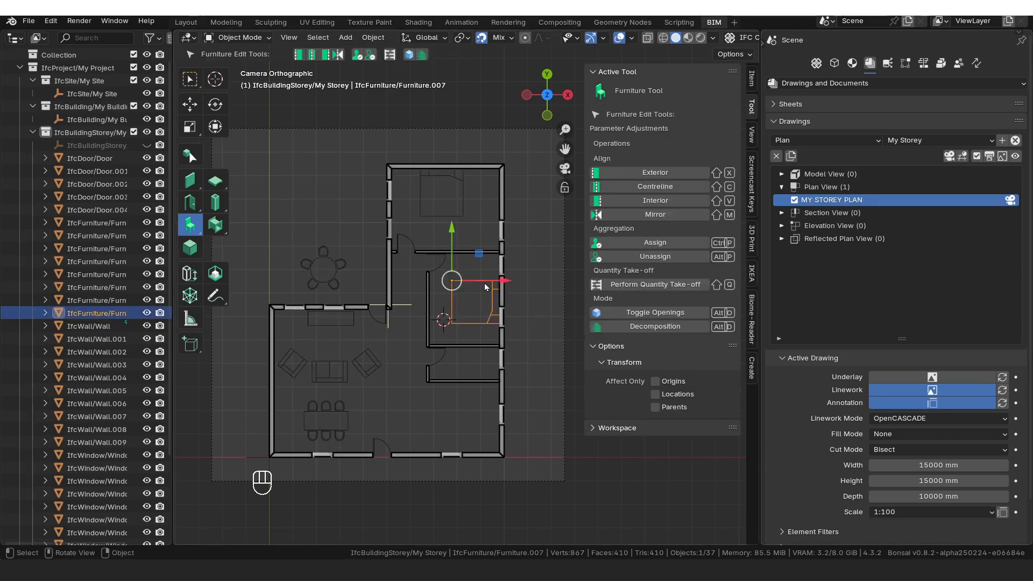
{"action": "left_click", "coordinate": [466, 192]}
{"action": "left_click", "coordinate": [337, 280]}
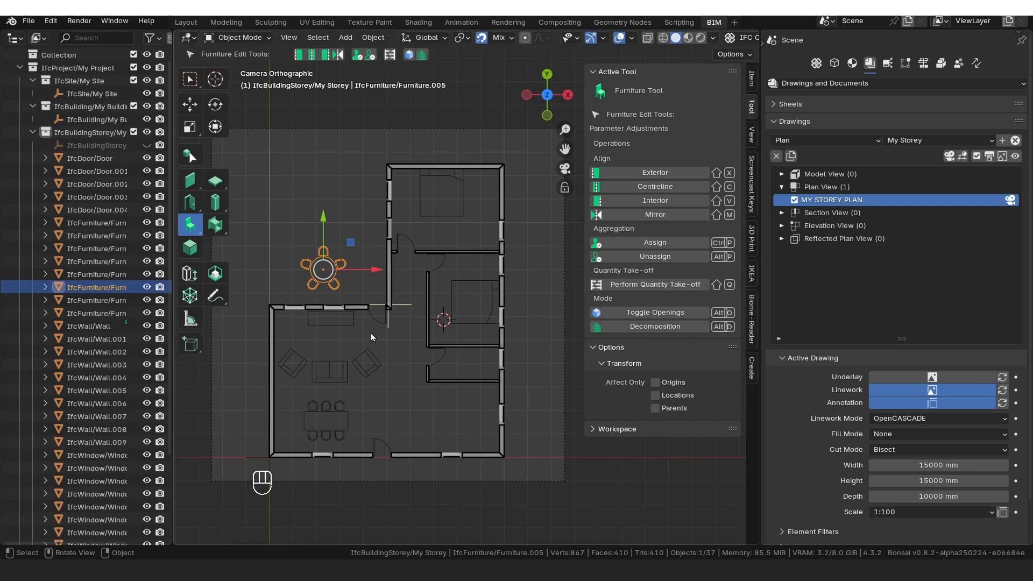
{"action": "left_click", "coordinate": [371, 359]}
{"action": "left_click", "coordinate": [333, 373]}
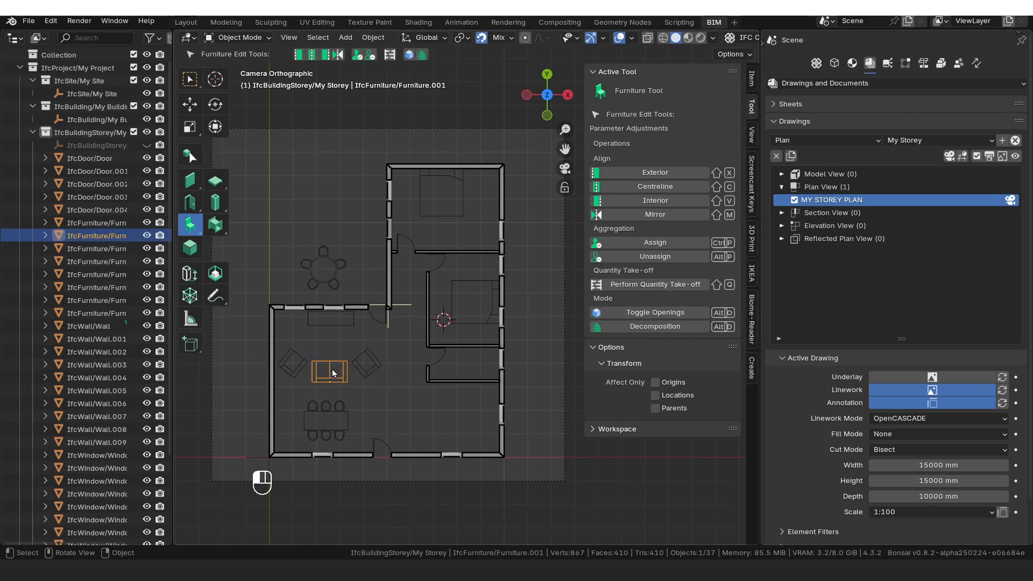
{"action": "left_click", "coordinate": [293, 363]}
{"action": "left_click", "coordinate": [322, 318]}
{"action": "left_click", "coordinate": [339, 414]}
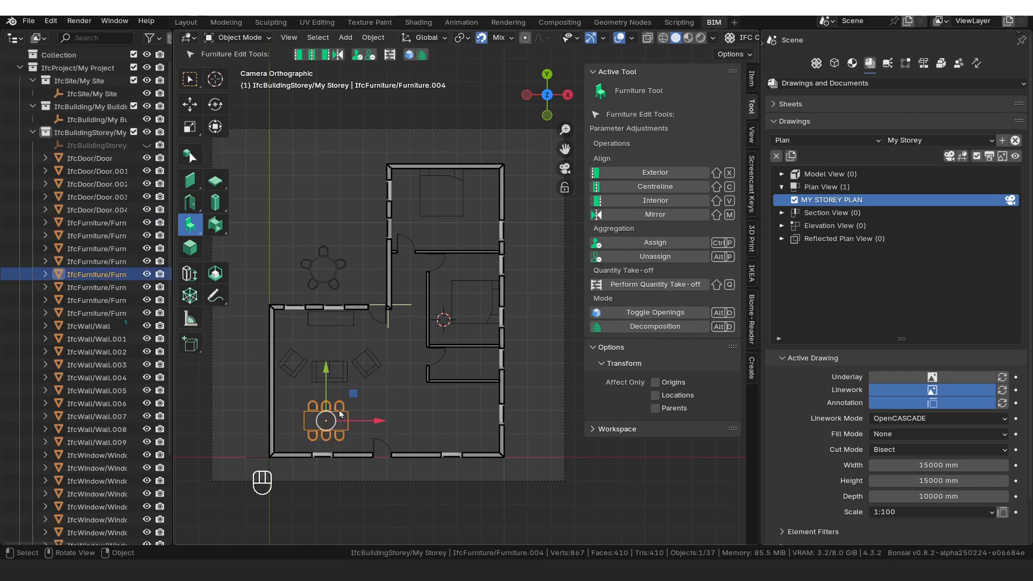
{"action": "left_click", "coordinate": [402, 398]}
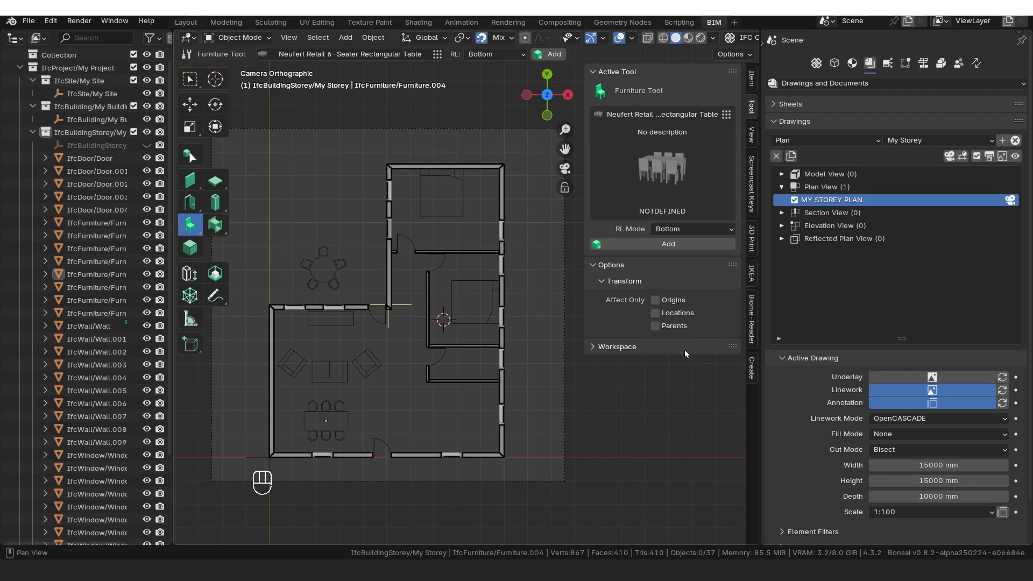
- Append the Generic Large Sink, Neufert Shower 90x90, Neufert Small Basin and Neufert Toilet with Cistern sanitary terminal types from the project library
{"action": "left_click", "coordinate": [816, 63]}
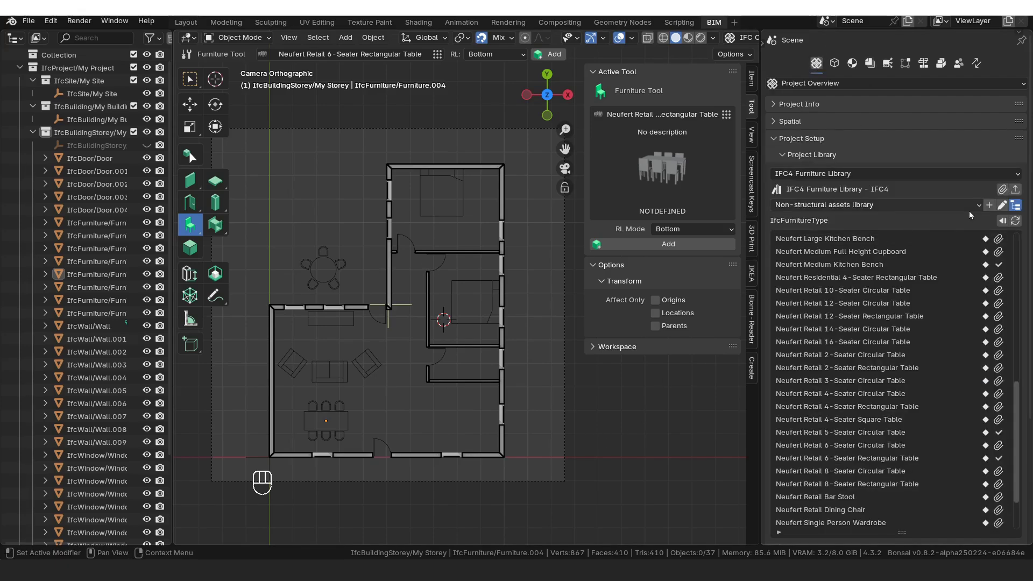
{"action": "left_click", "coordinate": [1003, 221]}
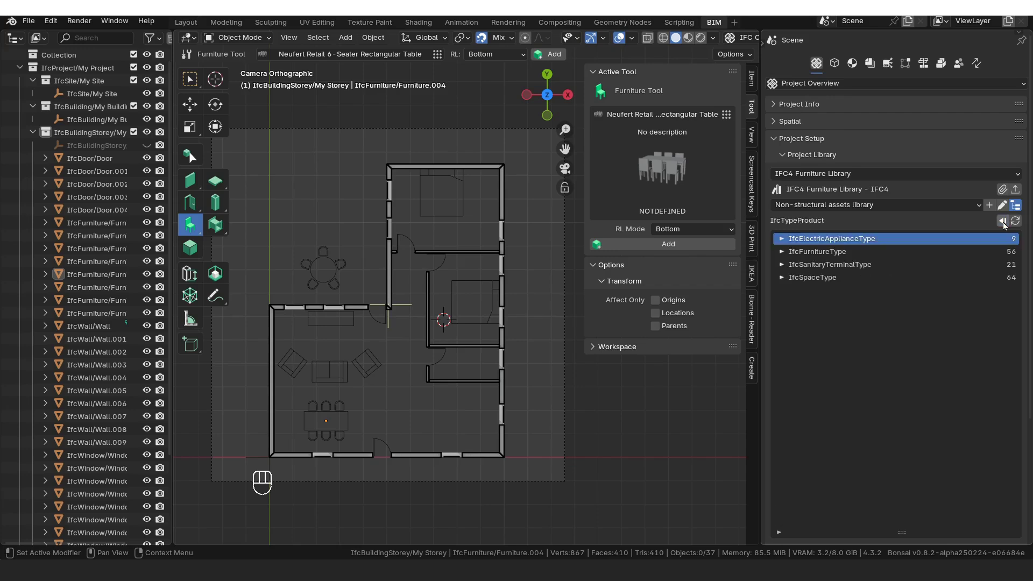
{"action": "left_click", "coordinate": [781, 264]}
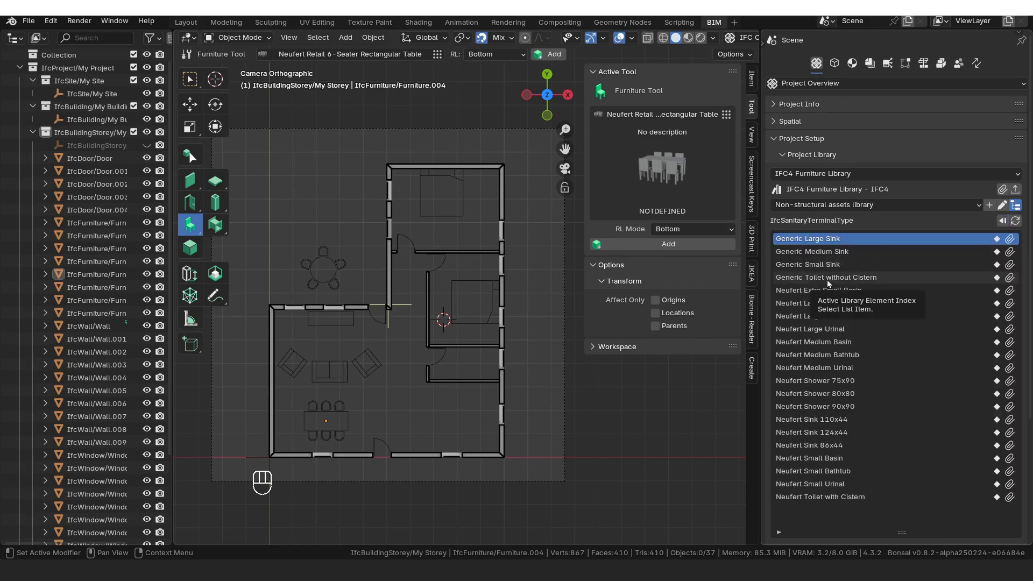
{"action": "left_click", "coordinate": [1010, 240]}
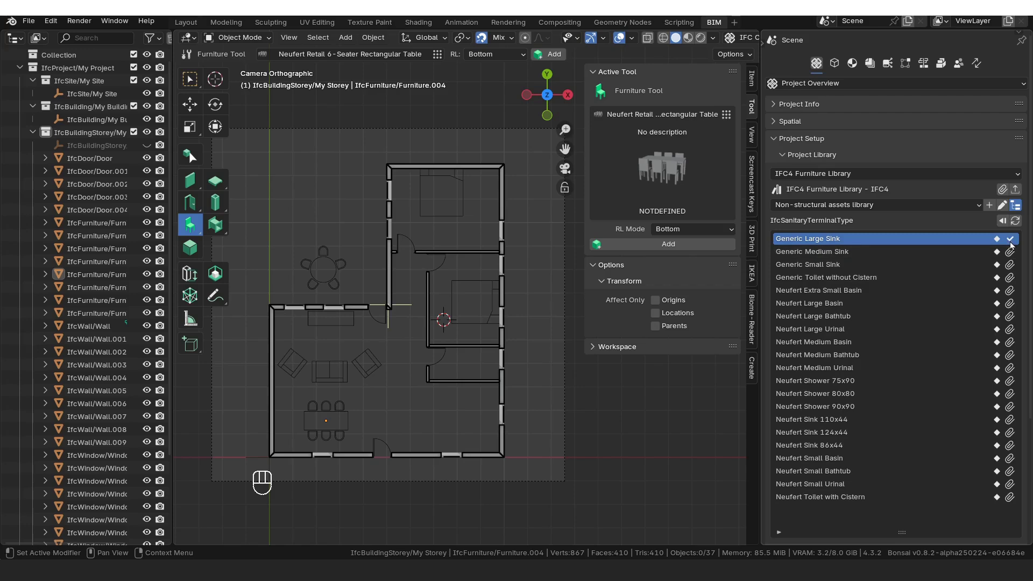
{"action": "left_click", "coordinate": [1009, 408]}
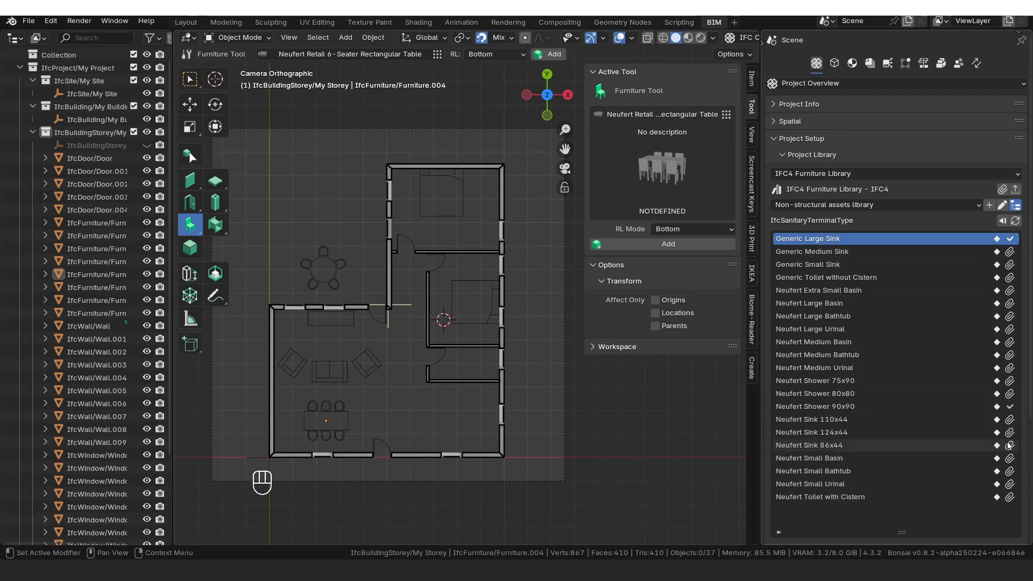
{"action": "left_click", "coordinate": [1010, 458]}
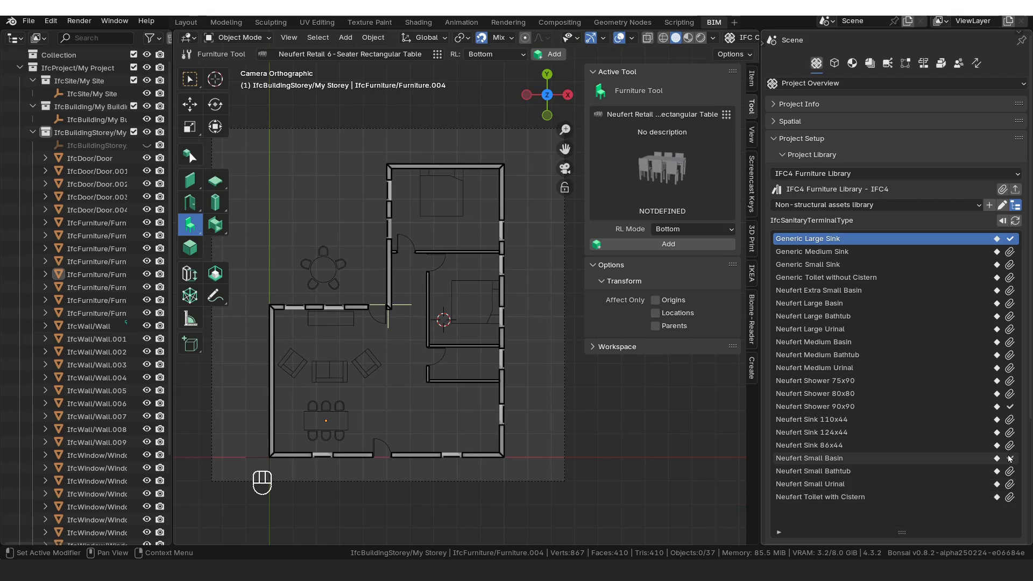
{"action": "left_click", "coordinate": [1010, 498]}
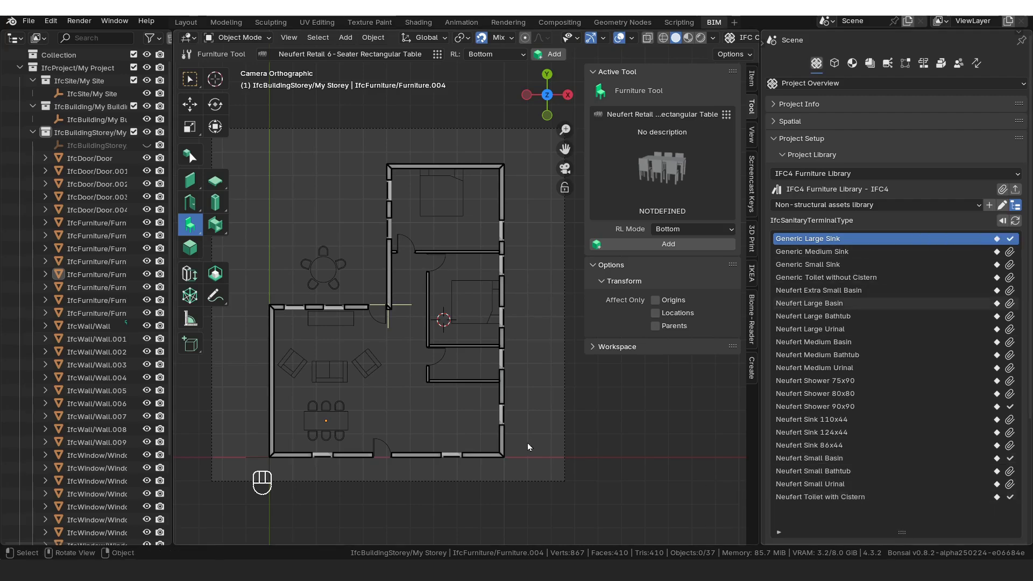
- Use the Sanitary Terminal Tool to add a Generic Large Sink near the window in the kitchen's front wall
{"action": "left_click", "coordinate": [182, 226]}
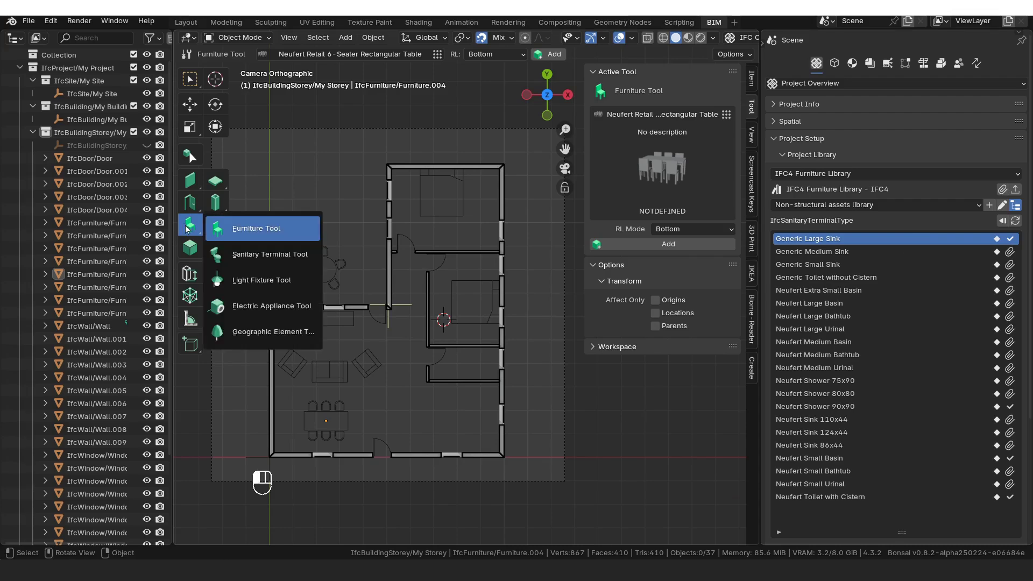
{"action": "left_click", "coordinate": [283, 257]}
{"action": "left_click", "coordinate": [731, 115]}
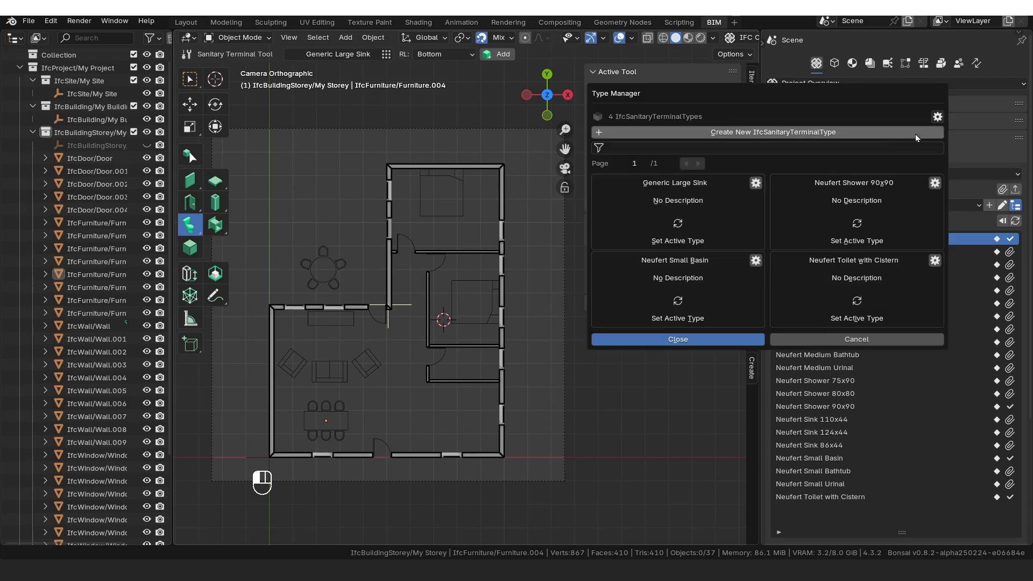
{"action": "left_click", "coordinate": [731, 115]}
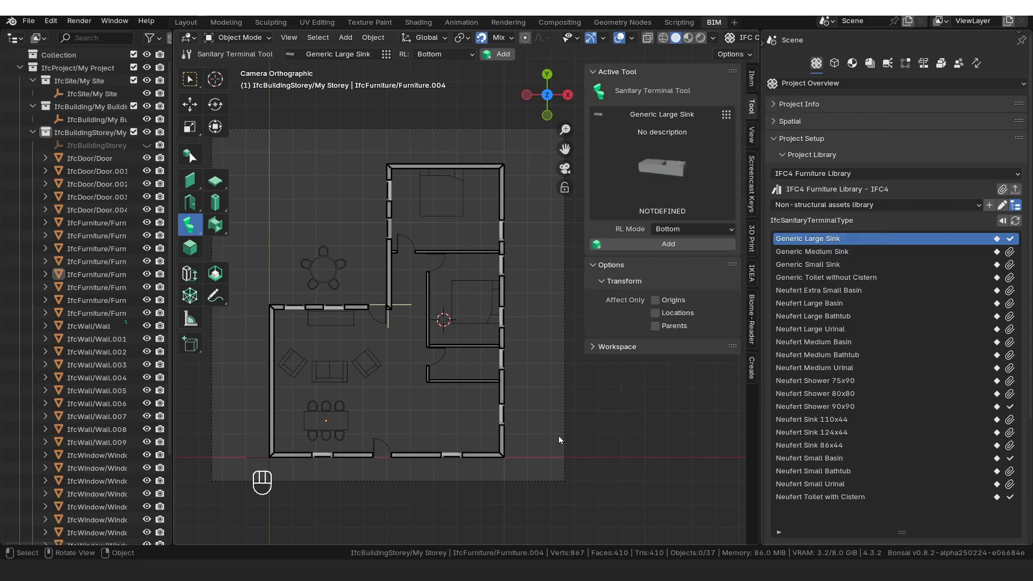
{"action": "scroll", "coordinate": [474, 416], "scroll_direction": "up", "scroll_amount": 4}
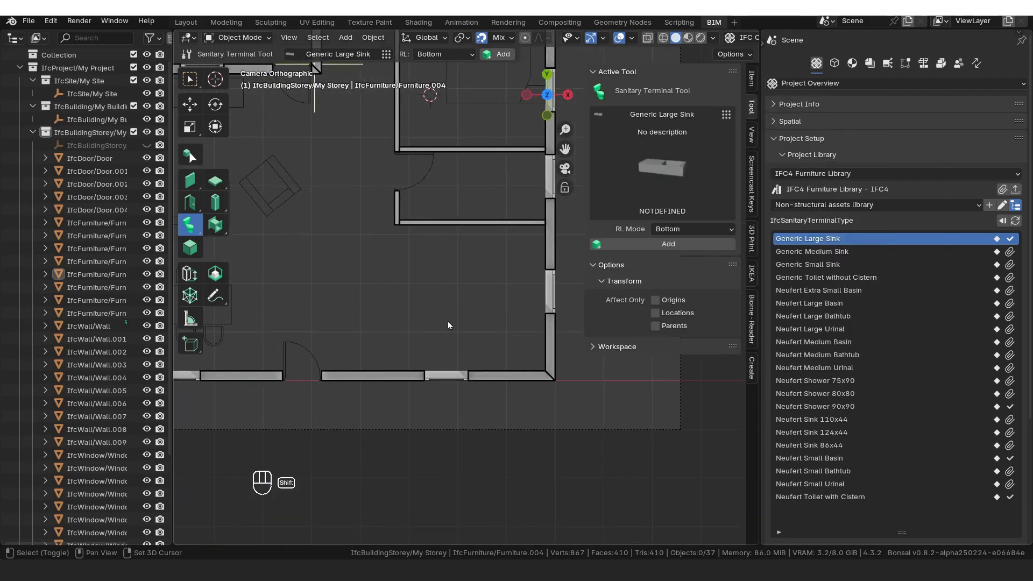
{"action": "key", "text": "shift+a"}
{"action": "right_click", "coordinate": [450, 336]}
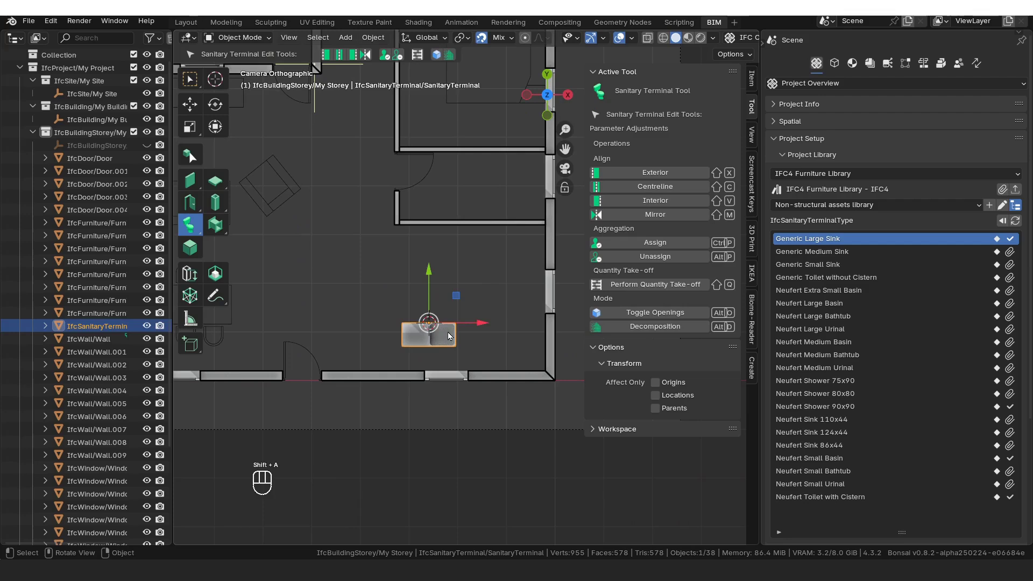
- Rotate the large sink 180° and move it against the front wall at the window
{"action": "type", "text": "r180"}
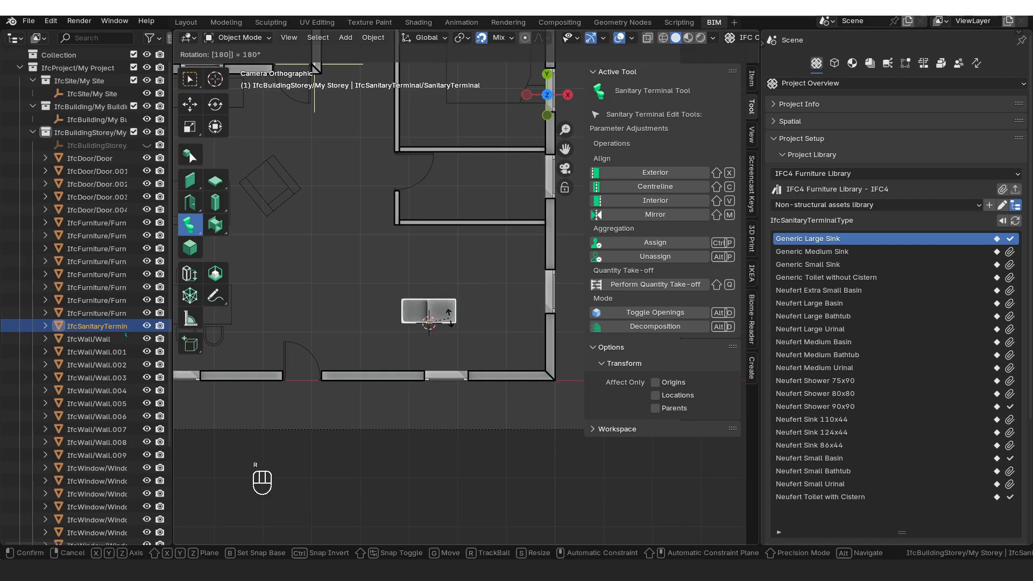
{"action": "key", "text": "Return"}
{"action": "key", "text": "g"}
{"action": "key", "text": "g"}
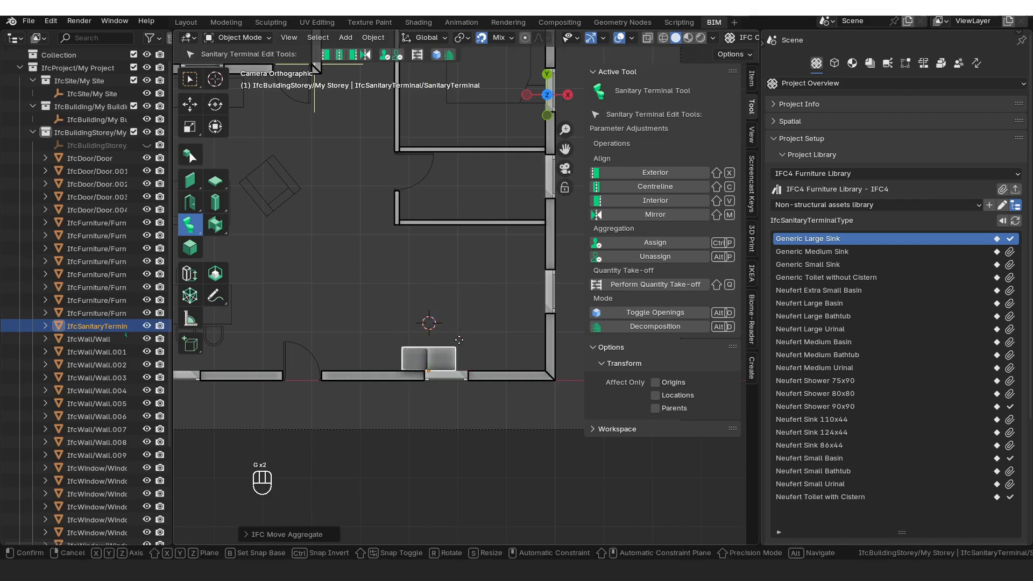
{"action": "left_click", "coordinate": [473, 336]}
- Add a Neufert Small Basin in the bathroom beside the doorway, near the partition shared with the kitchen
{"action": "middle_click_drag", "start_coordinate": [493, 316], "coordinate": [476, 353], "text": "shift"}
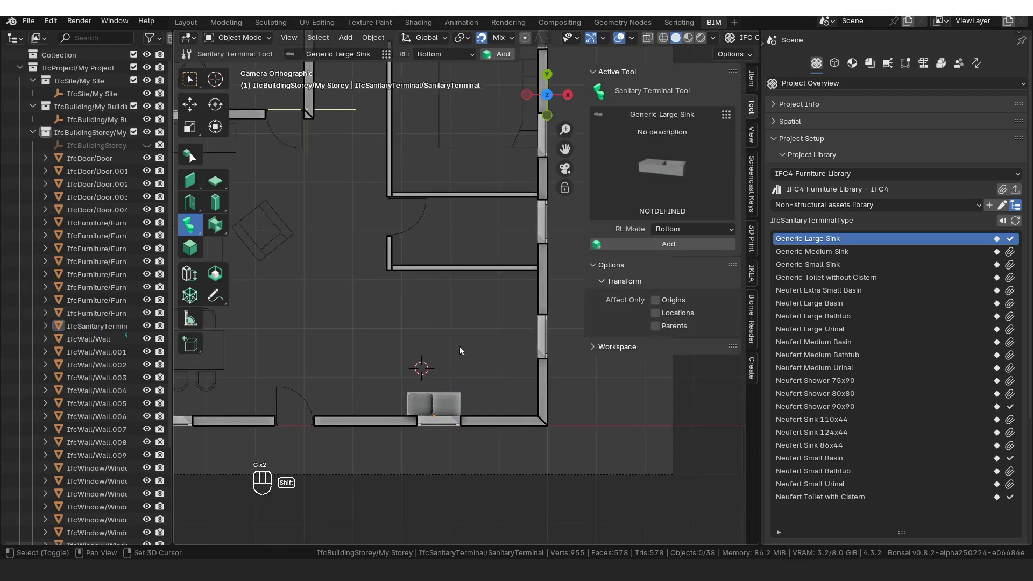
{"action": "scroll", "coordinate": [467, 370], "scroll_direction": "up", "scroll_amount": 2}
{"action": "left_click", "coordinate": [680, 163]}
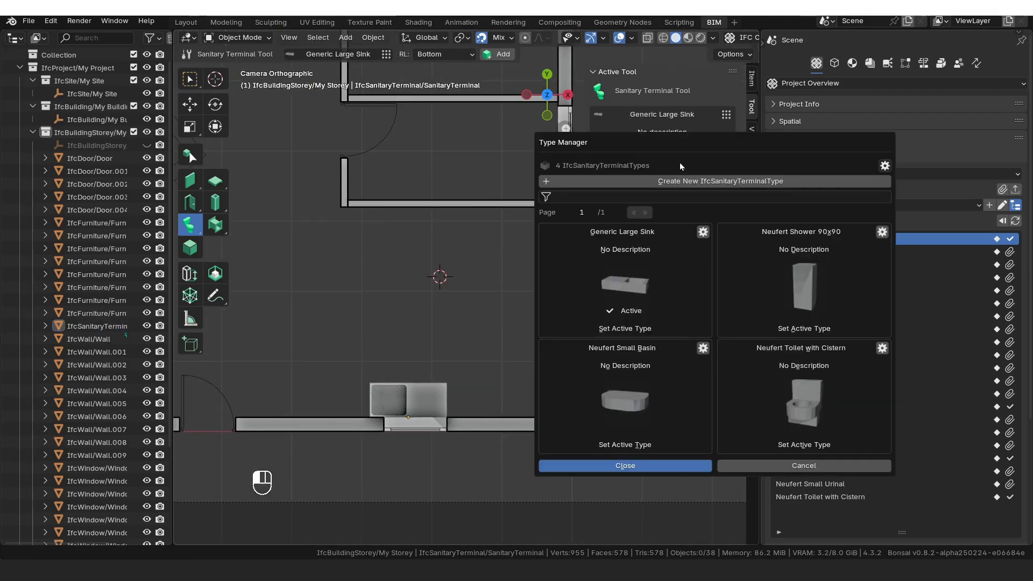
{"action": "left_click", "coordinate": [628, 404]}
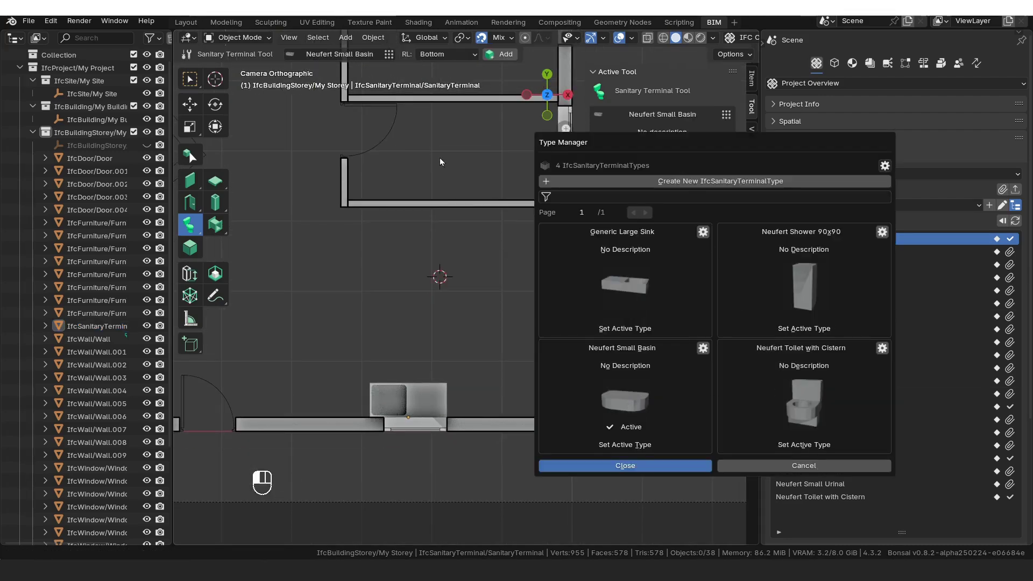
{"action": "key", "text": "shift+a"}
{"action": "left_click", "coordinate": [376, 176]}
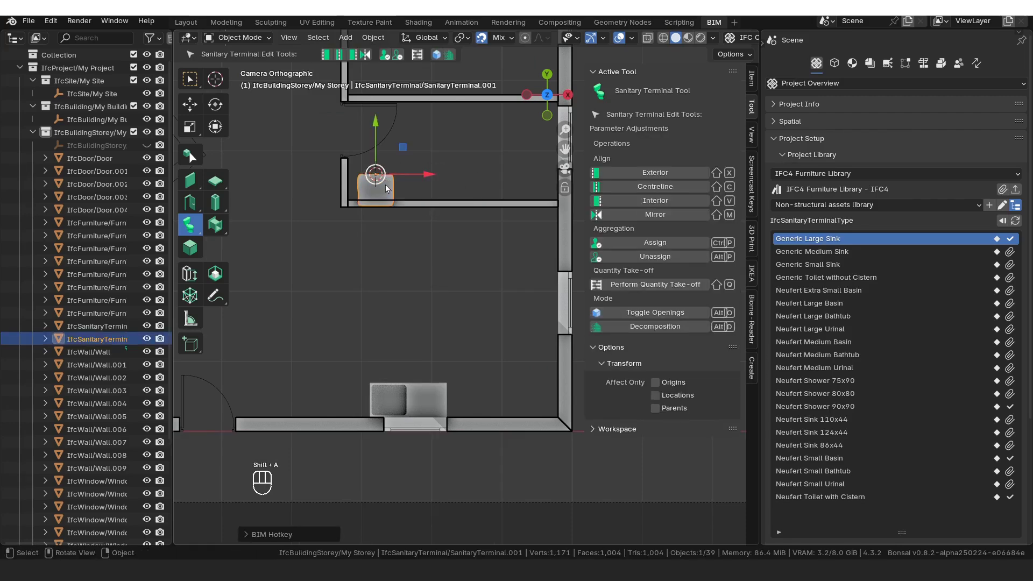
- Move the small basin along the Y axis against the partition between bathroom and kitchen
{"action": "left_click", "coordinate": [418, 186]}
{"action": "key", "text": "g"}
{"action": "key", "text": "y"}
{"action": "left_click", "coordinate": [418, 186]}
{"action": "left_click", "coordinate": [440, 172]}
- Add a Neufert Toilet with Cistern in the bathroom next to the small basin
{"action": "left_click", "coordinate": [726, 115]}
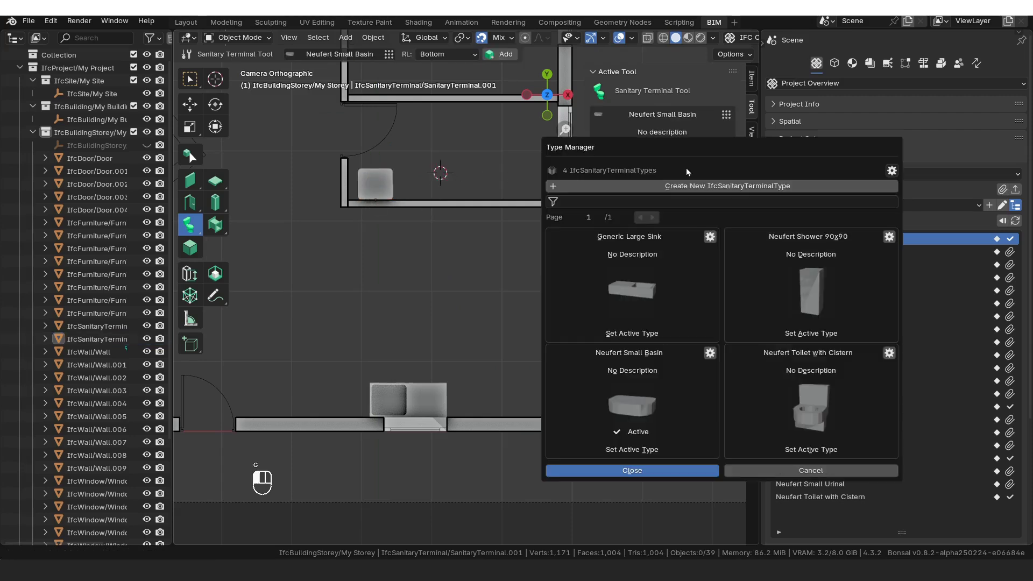
{"action": "left_click", "coordinate": [759, 411]}
{"action": "key", "text": "shift+a"}
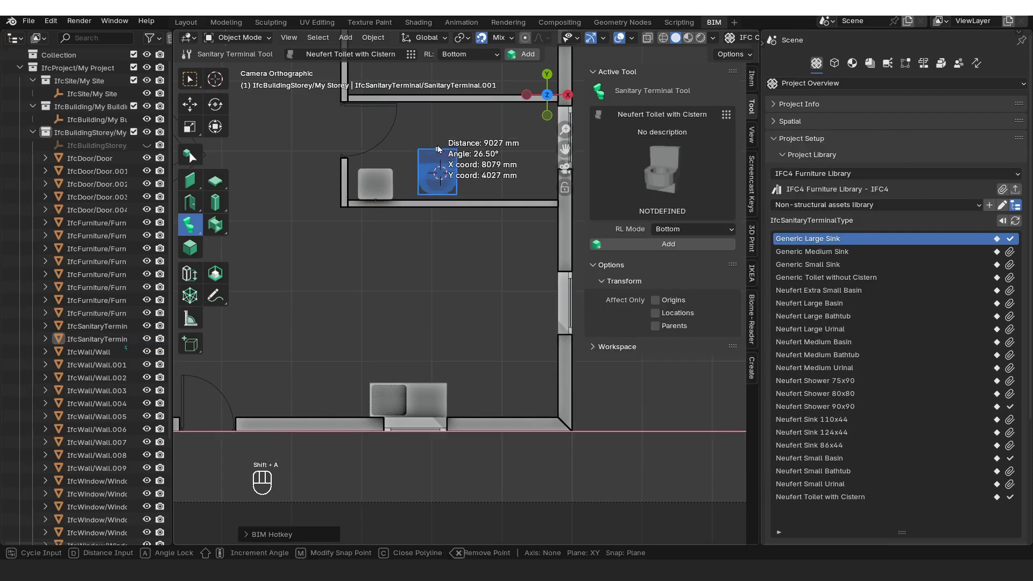
{"action": "left_click", "coordinate": [439, 149]}
- Rotate the toilet 180° and move its cistern against the partition between bathroom and kitchen
{"action": "type", "text": "r180"}
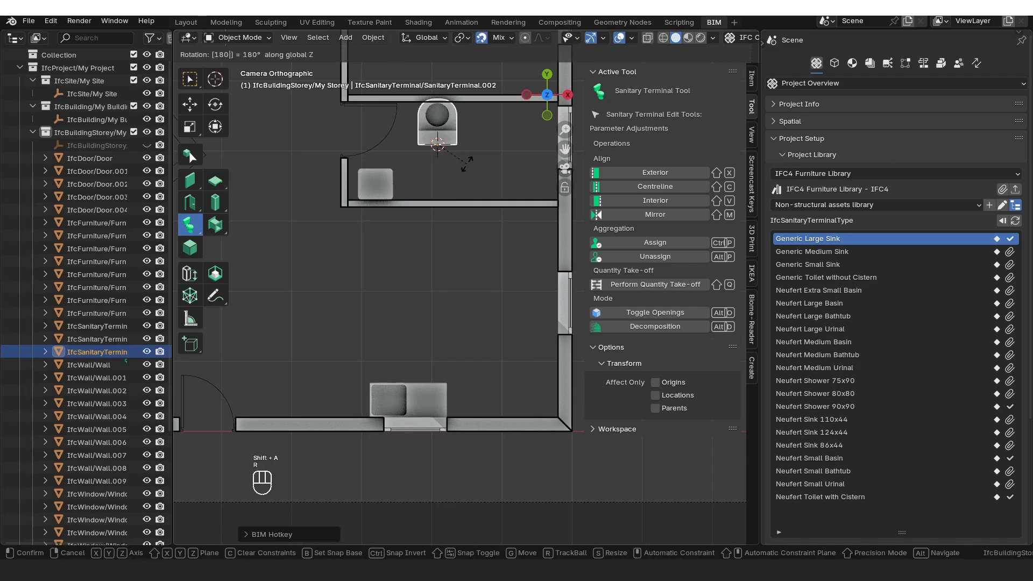
{"action": "left_click", "coordinate": [467, 165]}
{"action": "key", "text": "g"}
{"action": "left_click", "coordinate": [484, 199]}
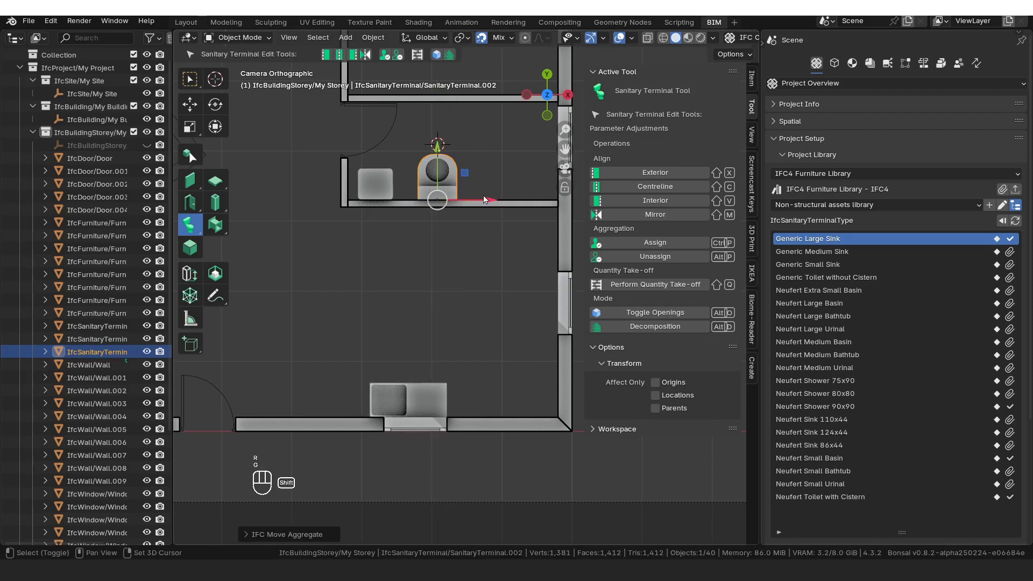
{"action": "middle_click_drag", "start_coordinate": [484, 199], "coordinate": [451, 243], "text": "shift"}
{"action": "left_click", "coordinate": [576, 205]}
- Add a Neufert Shower 90x90 in the bathroom between the toilet and the exterior wall
{"action": "left_click", "coordinate": [727, 114]}
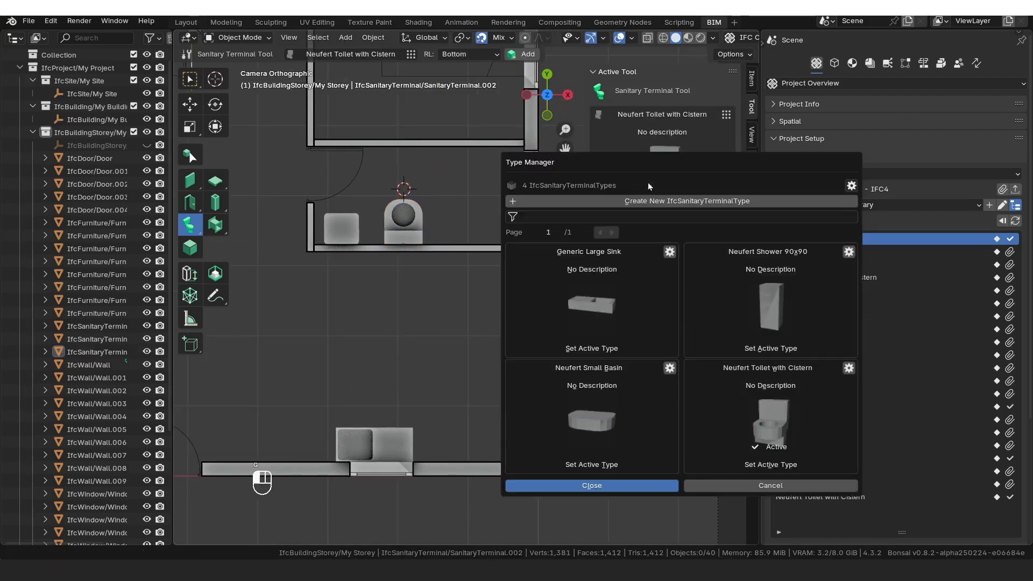
{"action": "left_click", "coordinate": [760, 306]}
{"action": "key", "text": "shift+a"}
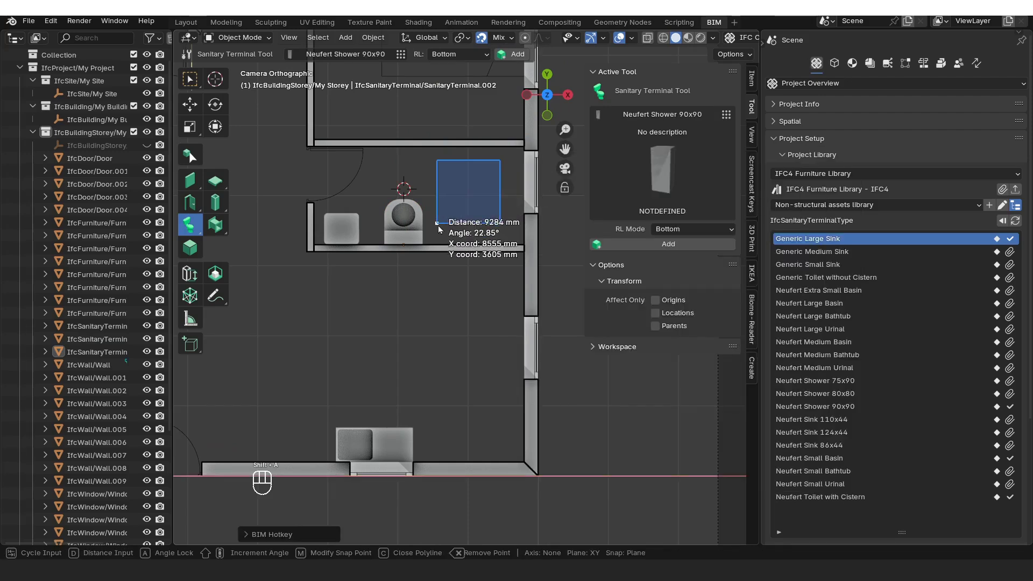
{"action": "left_click", "coordinate": [439, 229]}
- Move the shower into the bathroom corner where the exterior wall meets the kitchen partition
{"action": "key", "text": "g"}
{"action": "key", "text": "y"}
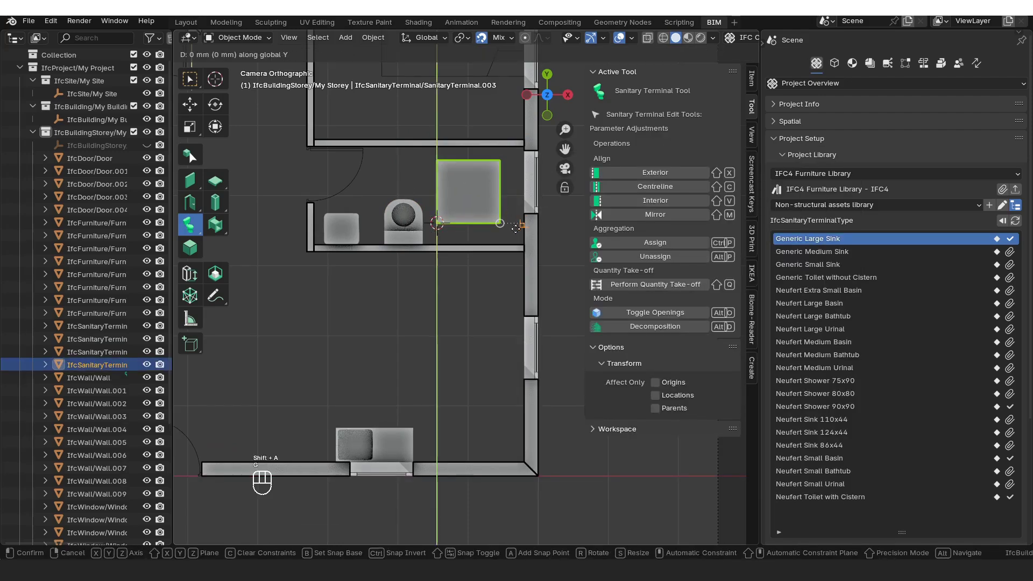
{"action": "key", "text": "x"}
{"action": "left_click", "coordinate": [521, 229]}
{"action": "left_click", "coordinate": [491, 325]}
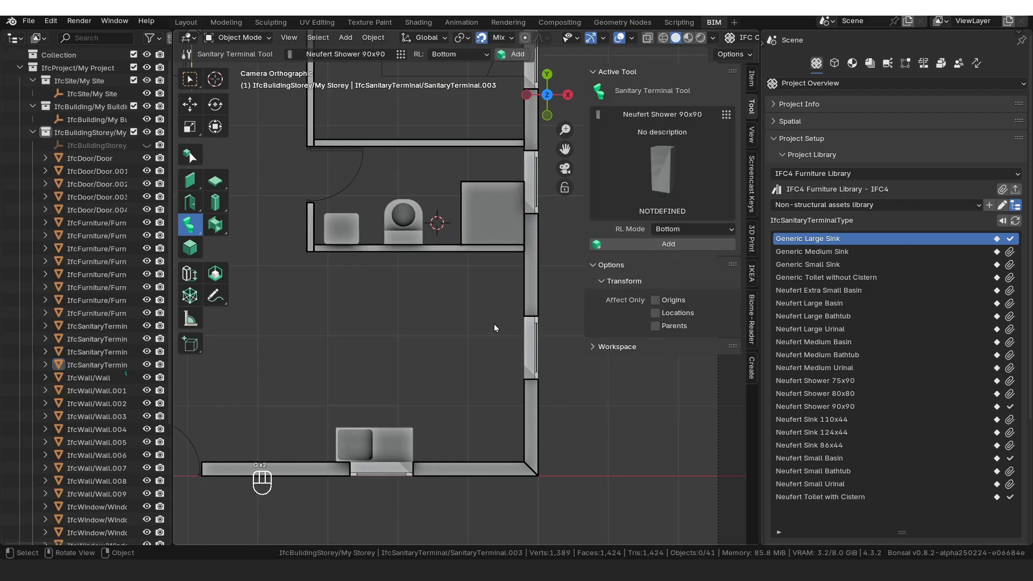
- Append the Generic Small Fridge Zone and Neufert Cooktop 89x51 electric appliance types from the project library
{"action": "scroll", "coordinate": [453, 321], "scroll_direction": "down", "scroll_amount": 5}
{"action": "scroll", "coordinate": [499, 347], "scroll_direction": "up", "scroll_amount": 2, "text": "shift"}
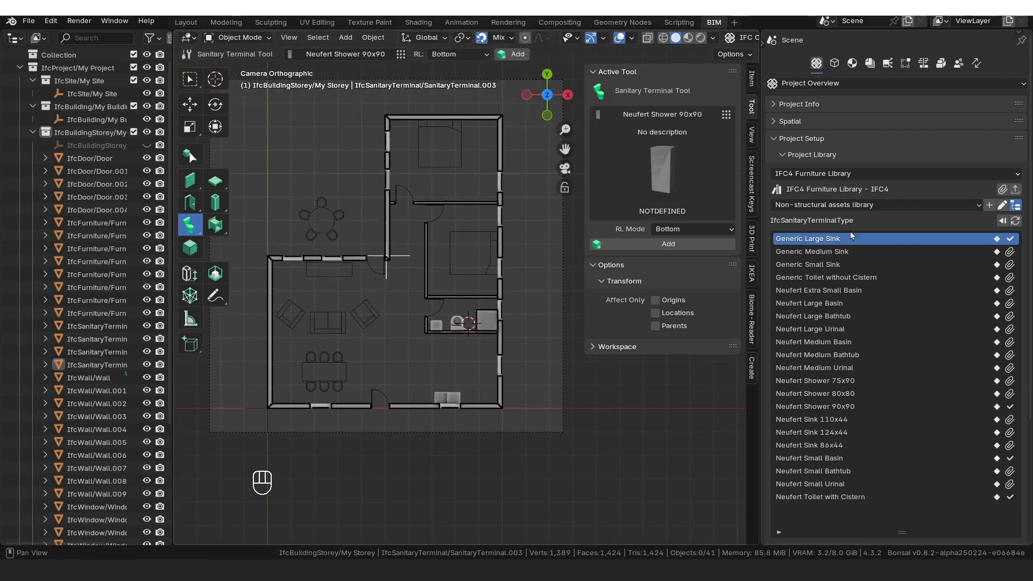
{"action": "left_click", "coordinate": [1003, 221]}
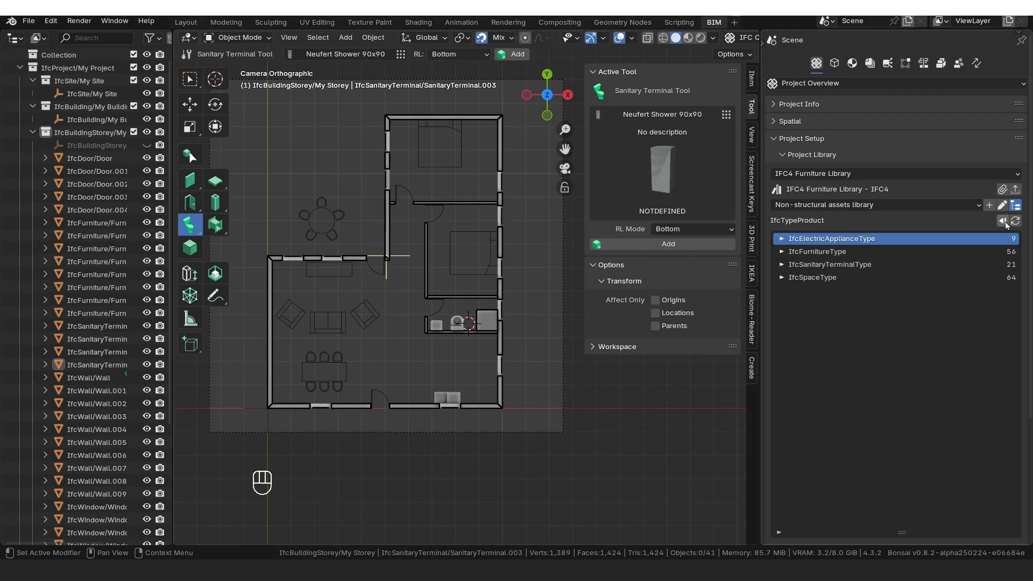
{"action": "left_click", "coordinate": [781, 239]}
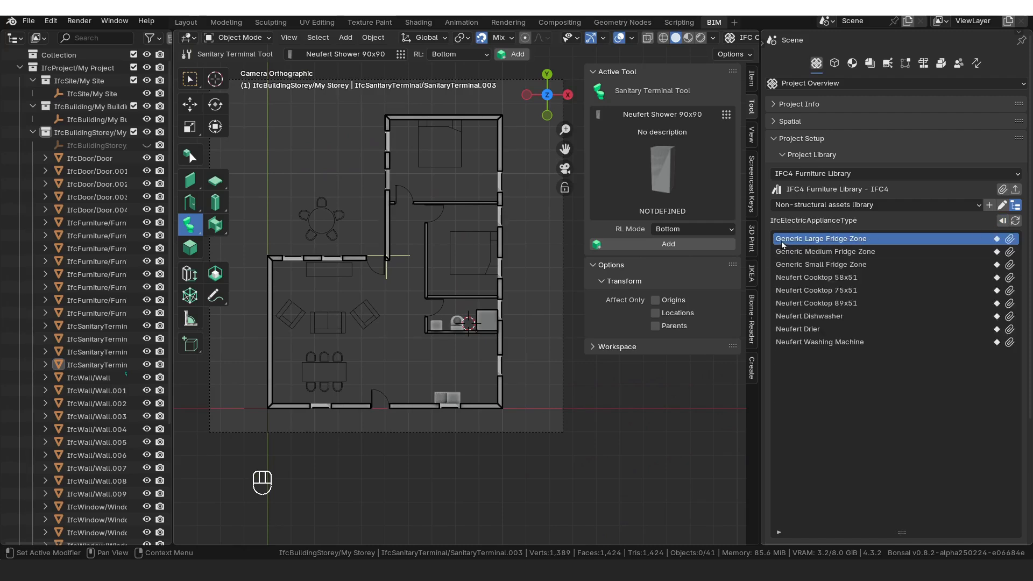
{"action": "left_click", "coordinate": [1010, 266]}
{"action": "left_click", "coordinate": [1011, 304]}
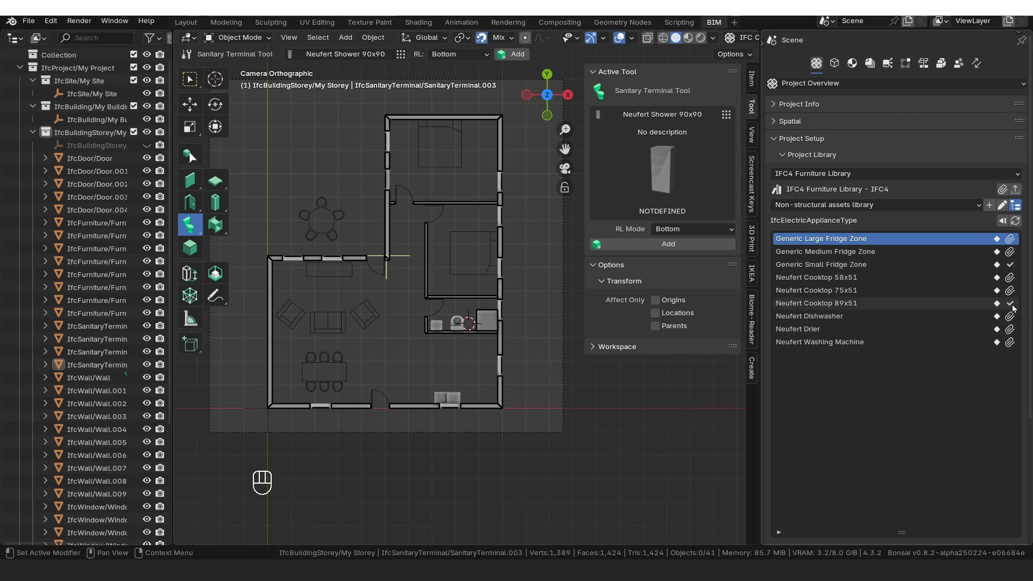
- Use the Electric Appliance Tool to add a Generic Small Fridge Zone in the kitchen
{"action": "scroll", "coordinate": [473, 371], "scroll_direction": "up", "scroll_amount": 5}
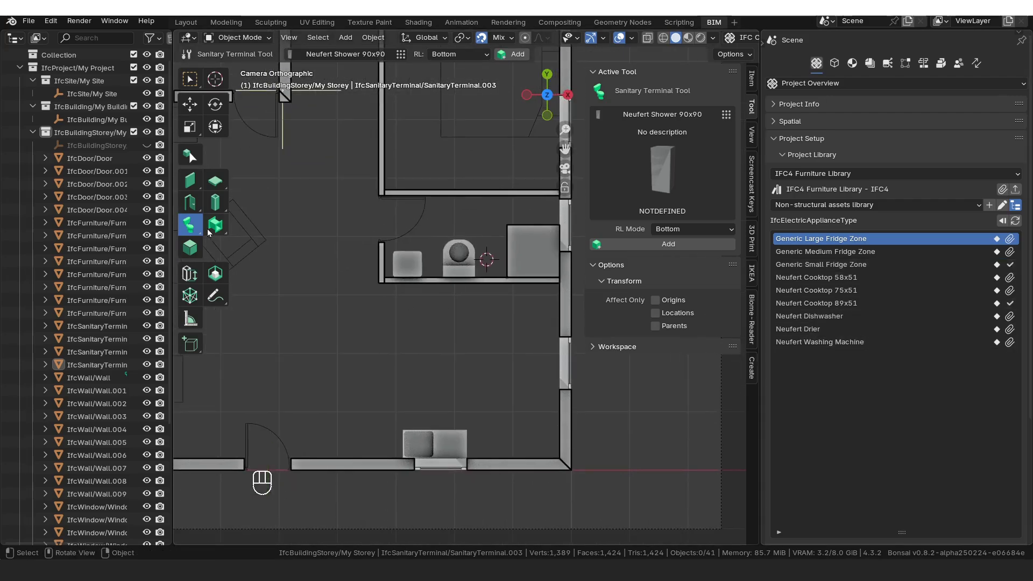
{"action": "left_click_drag", "start_coordinate": [195, 234], "coordinate": [269, 305]}
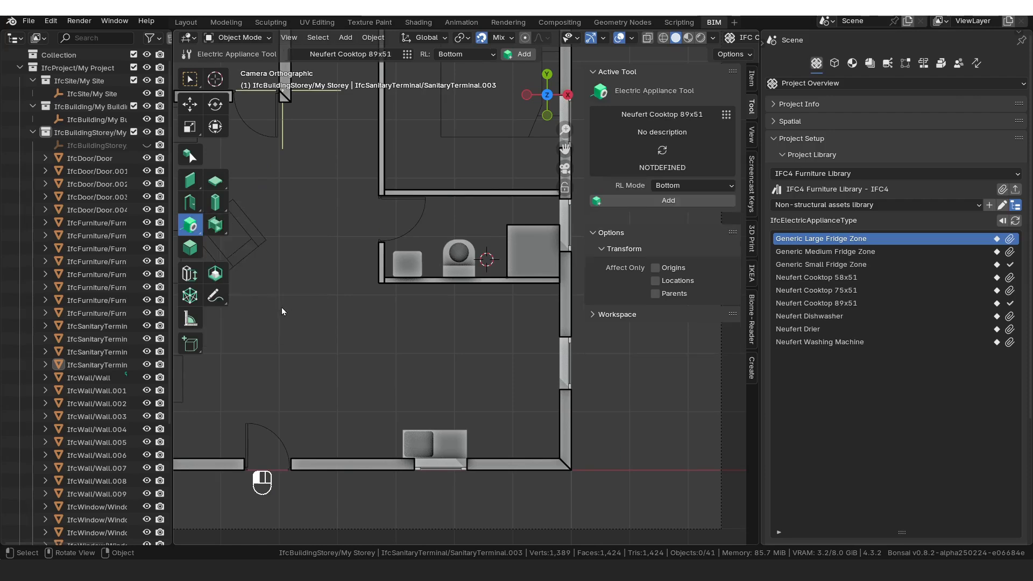
{"action": "left_click", "coordinate": [727, 115]}
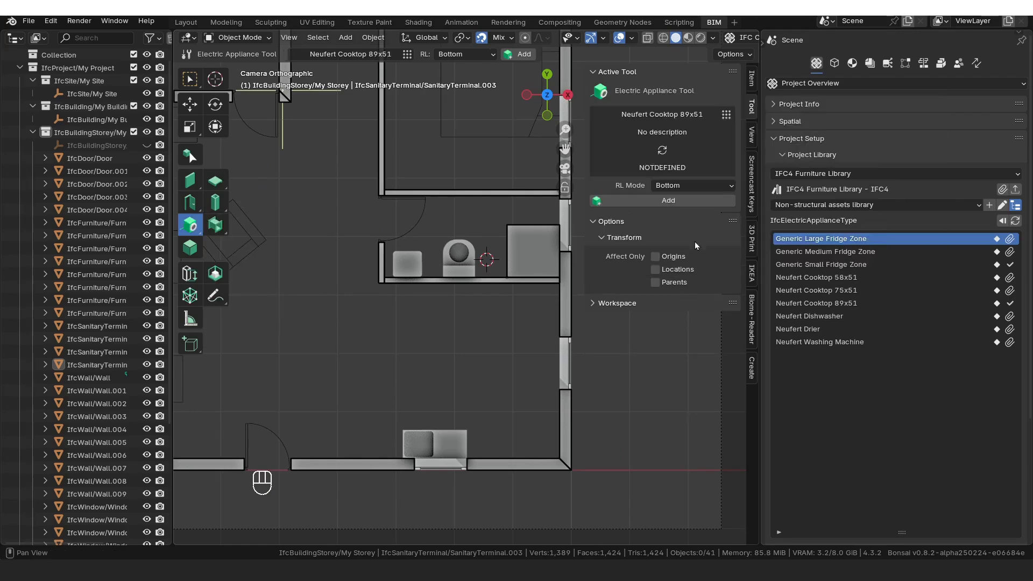
{"action": "left_click", "coordinate": [728, 114]}
{"action": "left_click", "coordinate": [668, 238]}
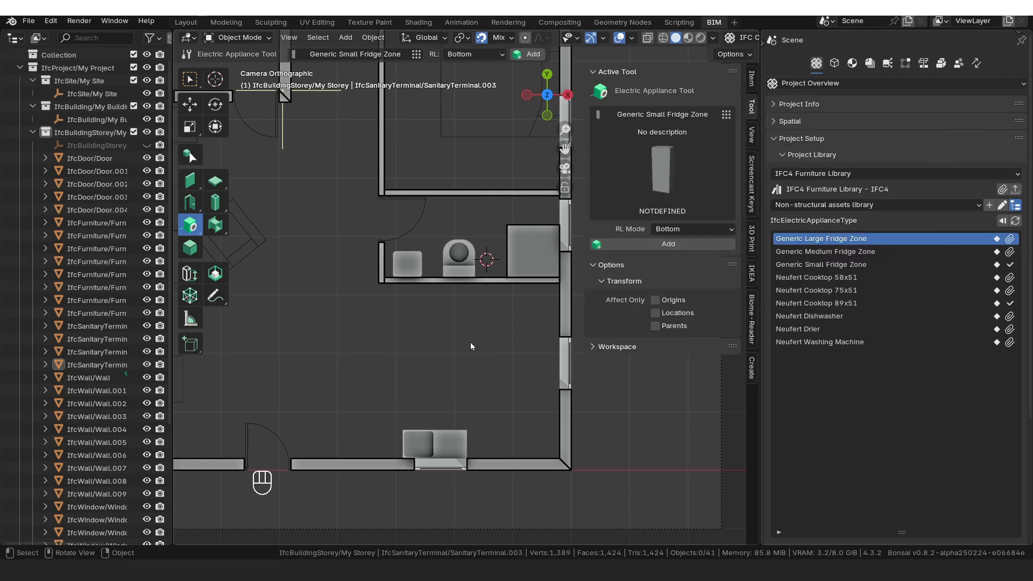
{"action": "key", "text": "shift+a"}
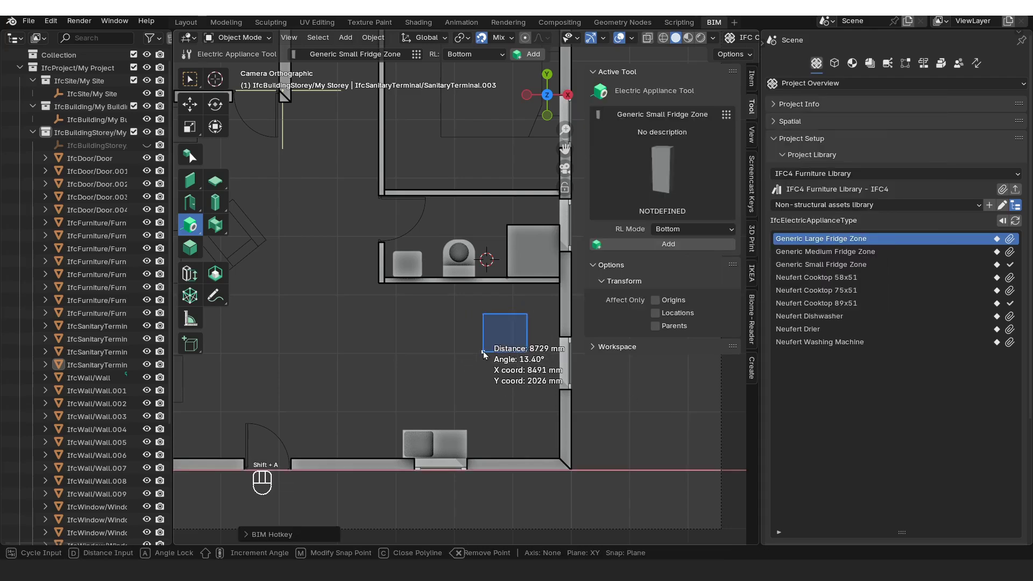
{"action": "left_click", "coordinate": [482, 352]}
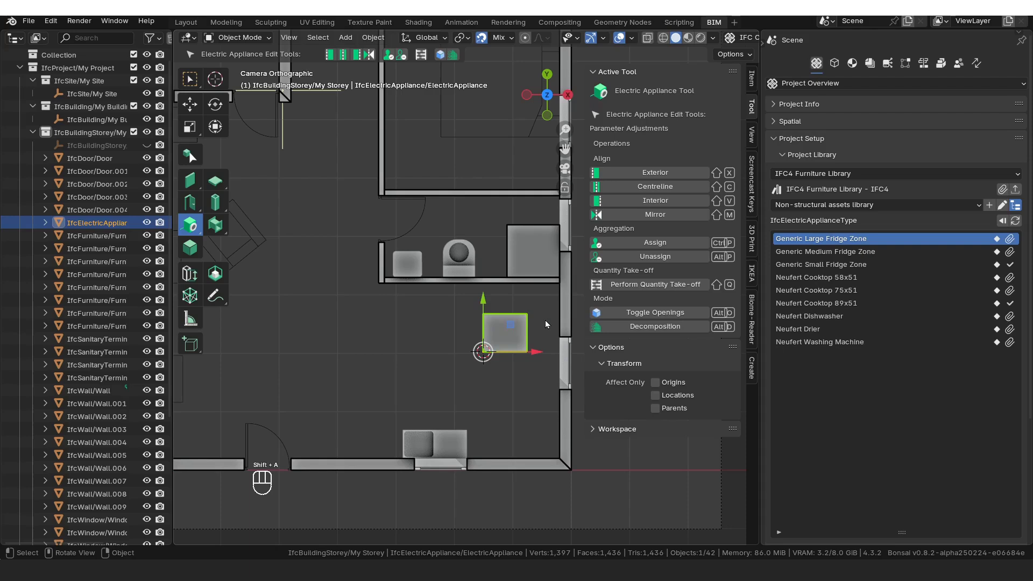
- Move the fridge into the kitchen corner between the bathroom partition and the exterior wall
{"action": "key", "text": "g"}
{"action": "left_click", "coordinate": [538, 344]}
{"action": "key", "text": "g"}
{"action": "left_click", "coordinate": [531, 387]}
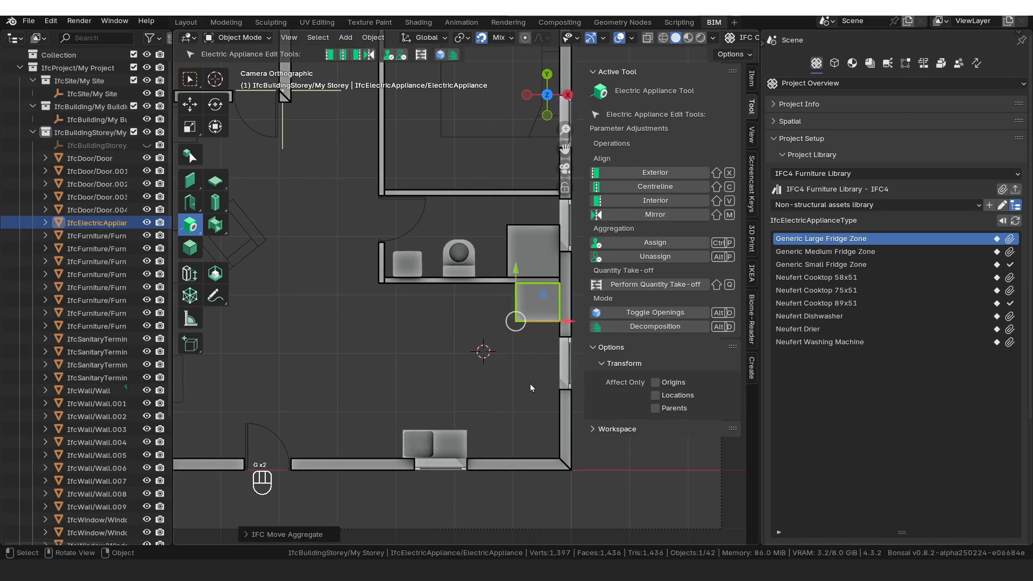
{"action": "left_click", "coordinate": [531, 388]}
- Add a Neufert Cooktop 89x51 in the kitchen near the bathroom partition, beside the fridge
{"action": "left_click", "coordinate": [634, 205]}
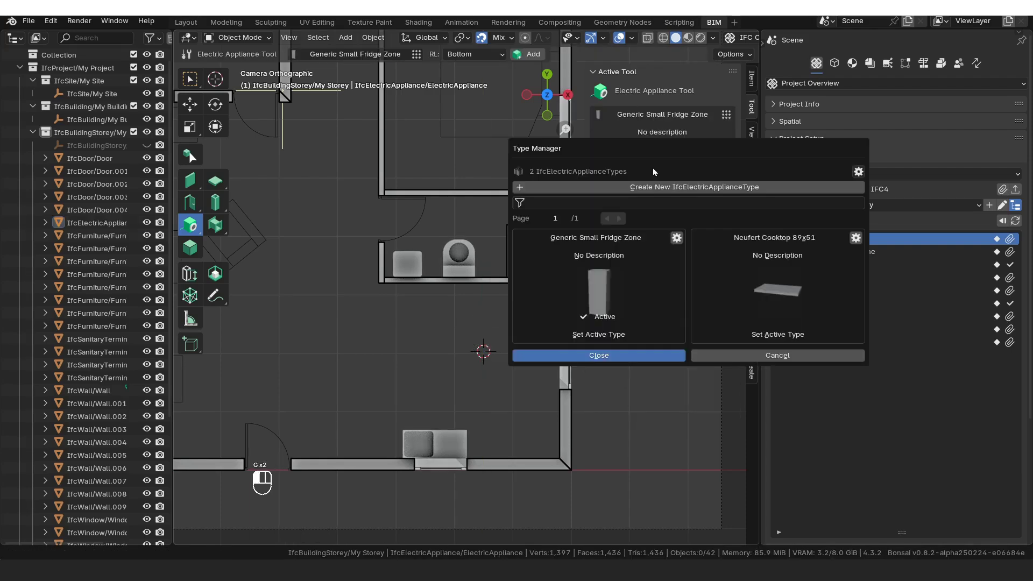
{"action": "left_click", "coordinate": [778, 292]}
{"action": "key", "text": "shift+a"}
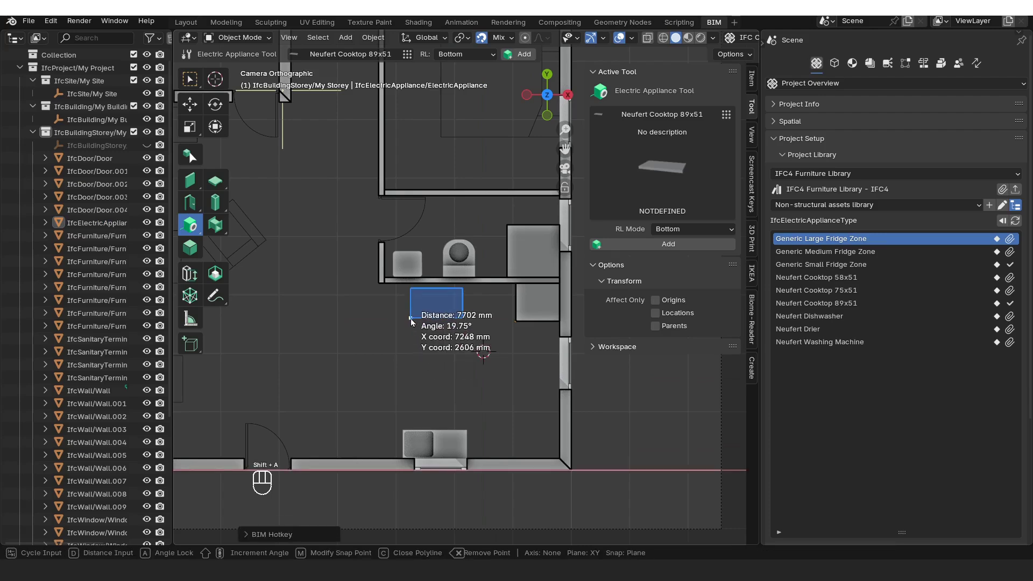
{"action": "left_click", "coordinate": [406, 317]}
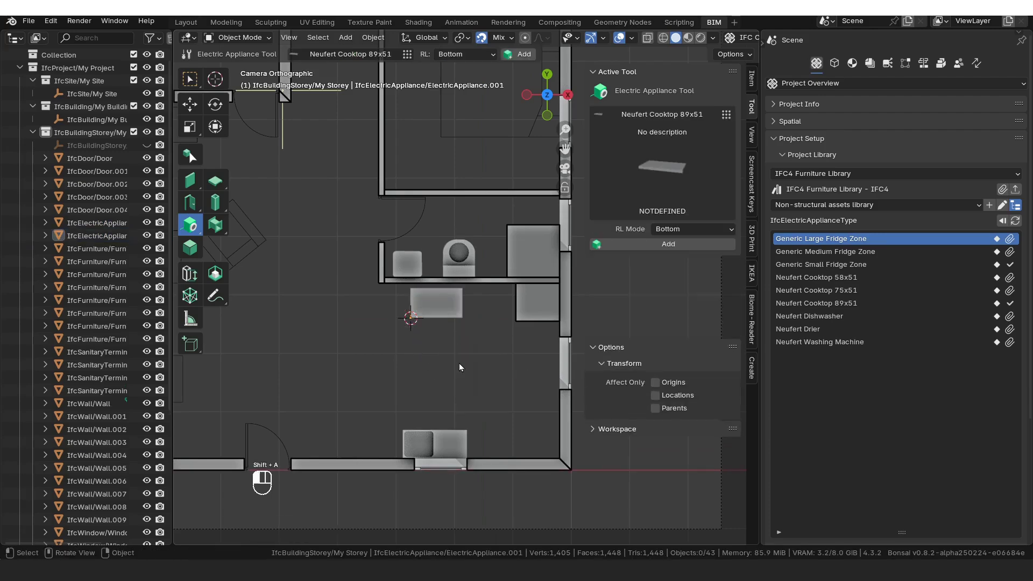
- Load the IFC4 Landscape Library as the project library
{"action": "scroll", "coordinate": [459, 363], "scroll_direction": "down", "scroll_amount": 3}
{"action": "middle_click_drag", "start_coordinate": [471, 337], "coordinate": [425, 351], "text": "shift"}
{"action": "scroll", "coordinate": [425, 351], "scroll_direction": "down", "scroll_amount": 1}
{"action": "scroll", "coordinate": [407, 304], "scroll_direction": "down", "scroll_amount": 1}
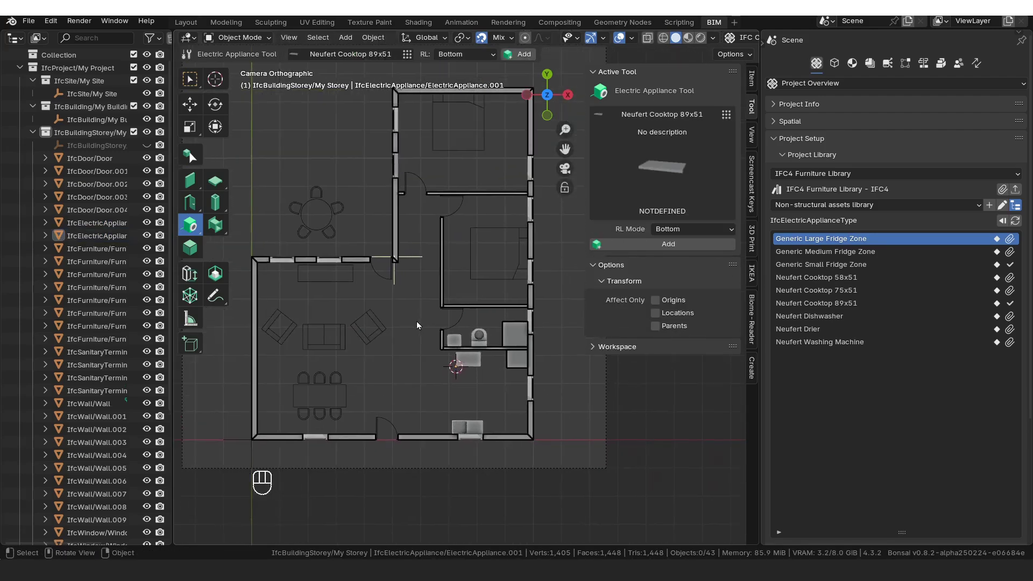
{"action": "scroll", "coordinate": [417, 321], "scroll_direction": "down", "scroll_amount": 1}
{"action": "scroll", "coordinate": [403, 283], "scroll_direction": "up", "scroll_amount": 1, "text": "shift"}
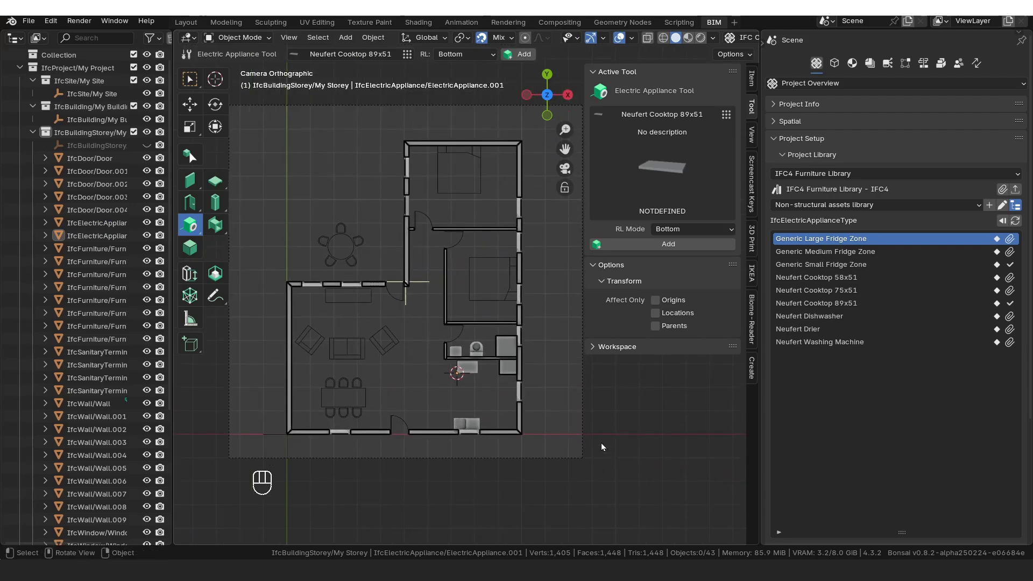
{"action": "left_click", "coordinate": [870, 176]}
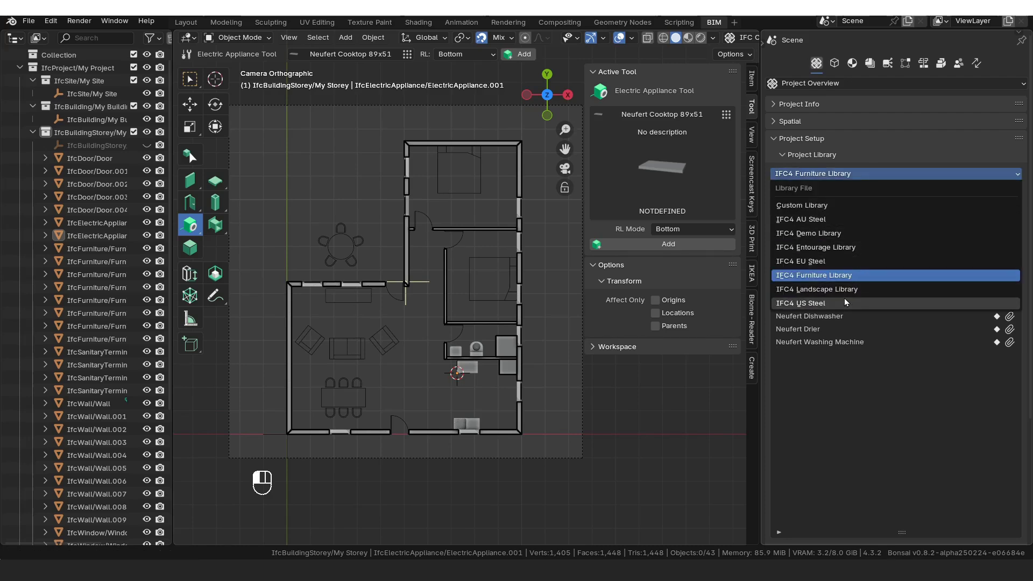
{"action": "left_click", "coordinate": [860, 289]}
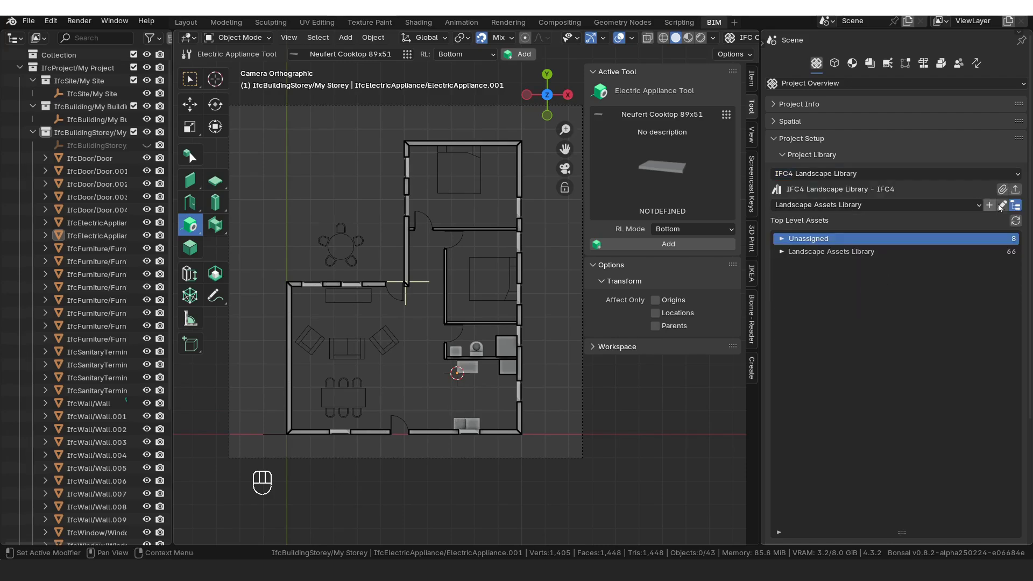
- Append the Nannybery geographic element type from the Landscape Assets Library
{"action": "left_click", "coordinate": [783, 251]}
{"action": "left_click", "coordinate": [782, 240]}
{"action": "left_click", "coordinate": [783, 240]}
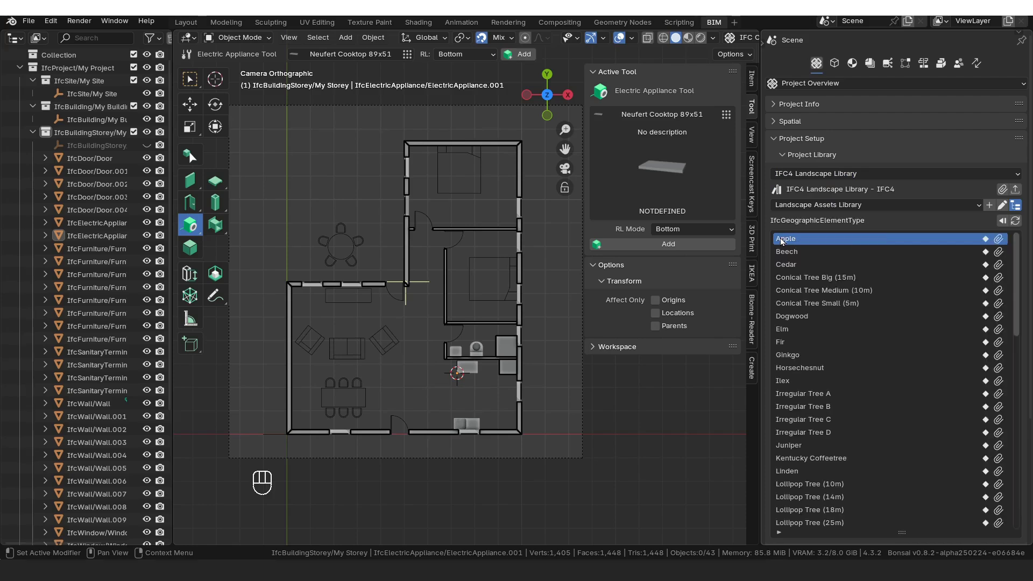
{"action": "scroll", "coordinate": [927, 344], "scroll_direction": "down", "scroll_amount": 5}
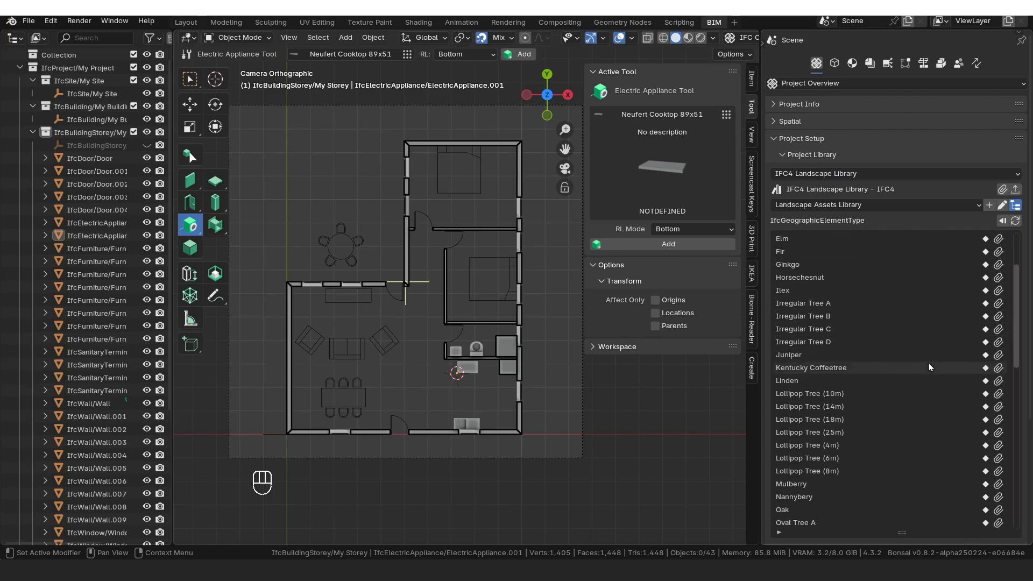
{"action": "scroll", "coordinate": [928, 364], "scroll_direction": "down", "scroll_amount": 7}
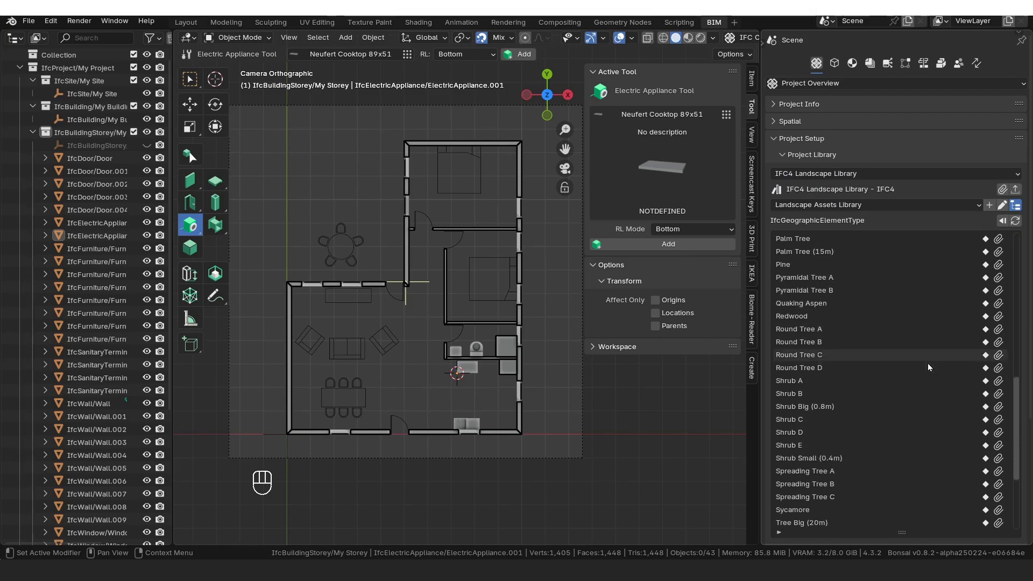
{"action": "scroll", "coordinate": [928, 363], "scroll_direction": "down", "scroll_amount": 3}
{"action": "scroll", "coordinate": [929, 361], "scroll_direction": "up", "scroll_amount": 6}
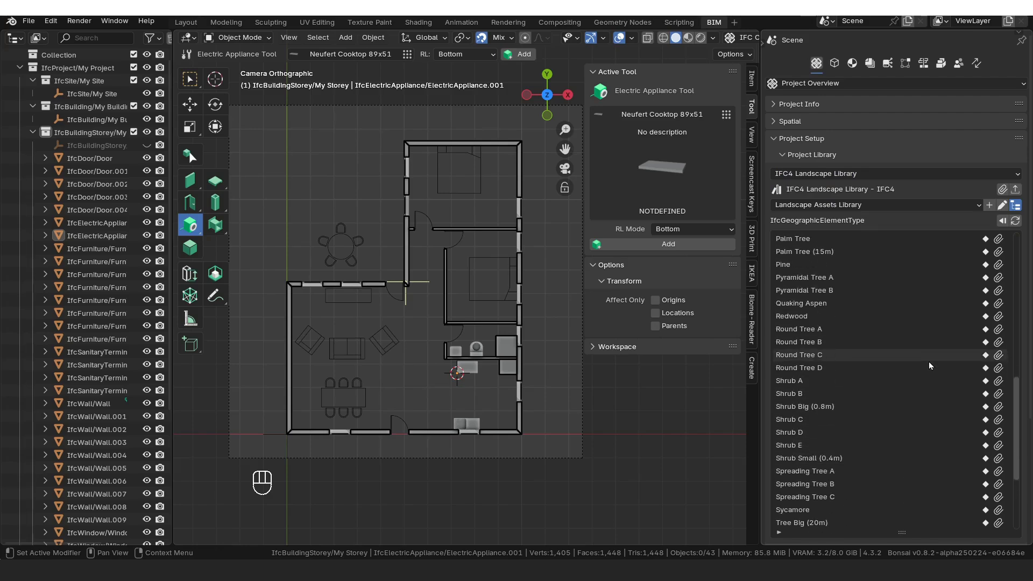
{"action": "scroll", "coordinate": [929, 361], "scroll_direction": "up", "scroll_amount": 3}
{"action": "left_click", "coordinate": [850, 263]}
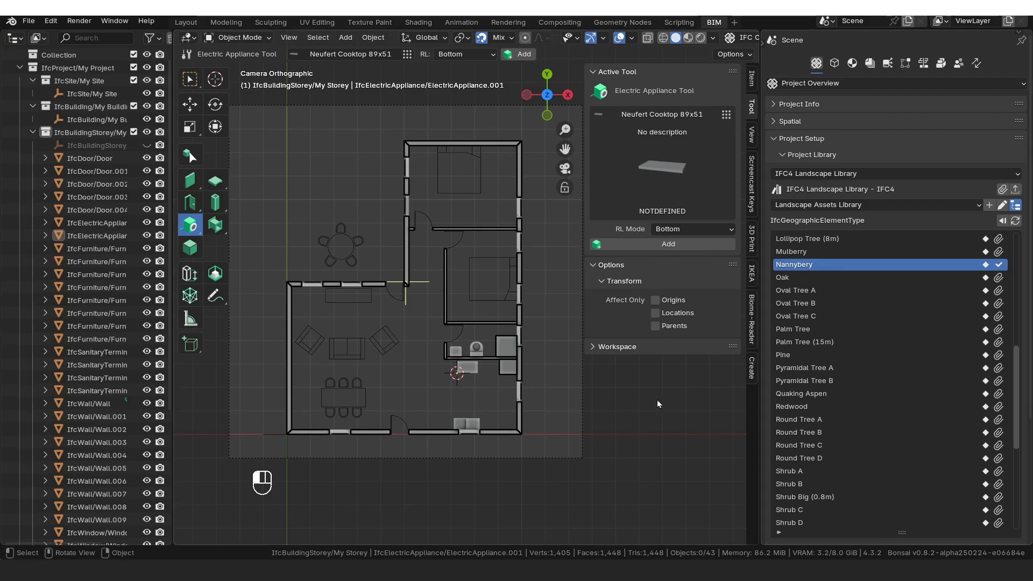
- Place two Nannybery geographic elements side by side outdoors, above the round dining table and beside the upper bedroom's exterior wall
{"action": "left_click_drag", "start_coordinate": [192, 230], "coordinate": [272, 334]}
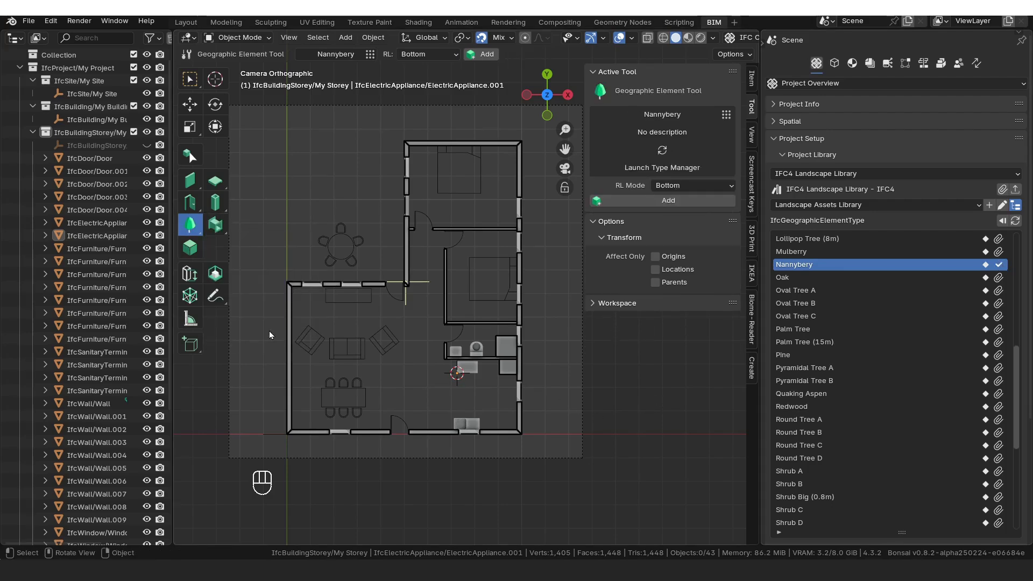
{"action": "left_click", "coordinate": [726, 115]}
{"action": "left_click", "coordinate": [728, 116]}
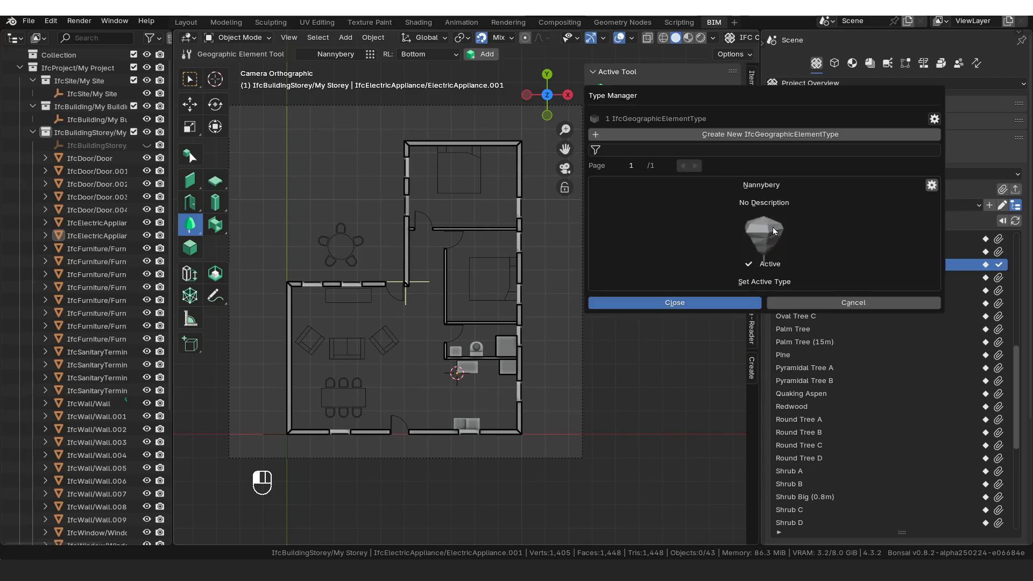
{"action": "scroll", "coordinate": [361, 193], "scroll_direction": "up", "scroll_amount": 2}
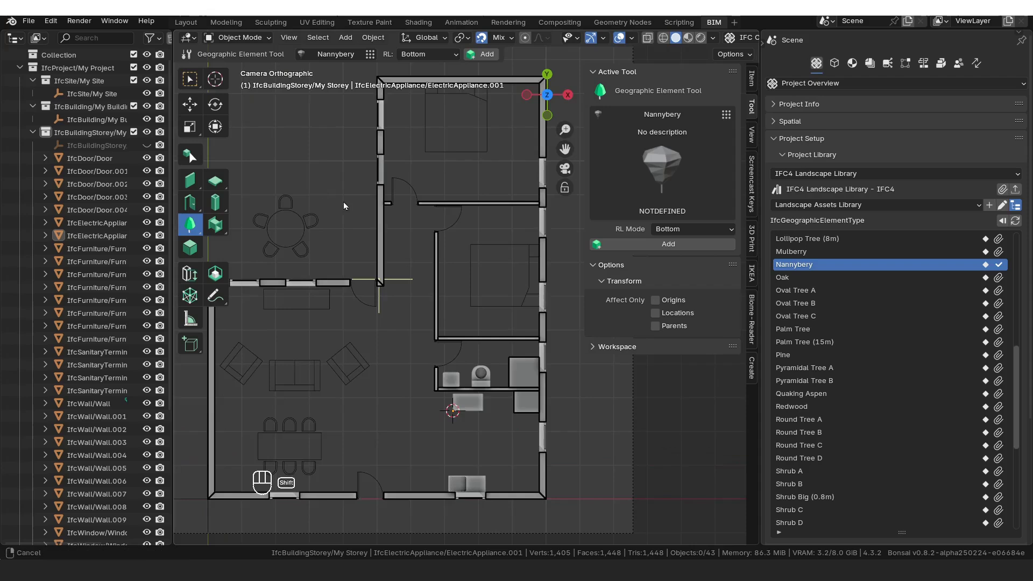
{"action": "middle_click_drag", "start_coordinate": [344, 202], "coordinate": [409, 284], "text": "shift"}
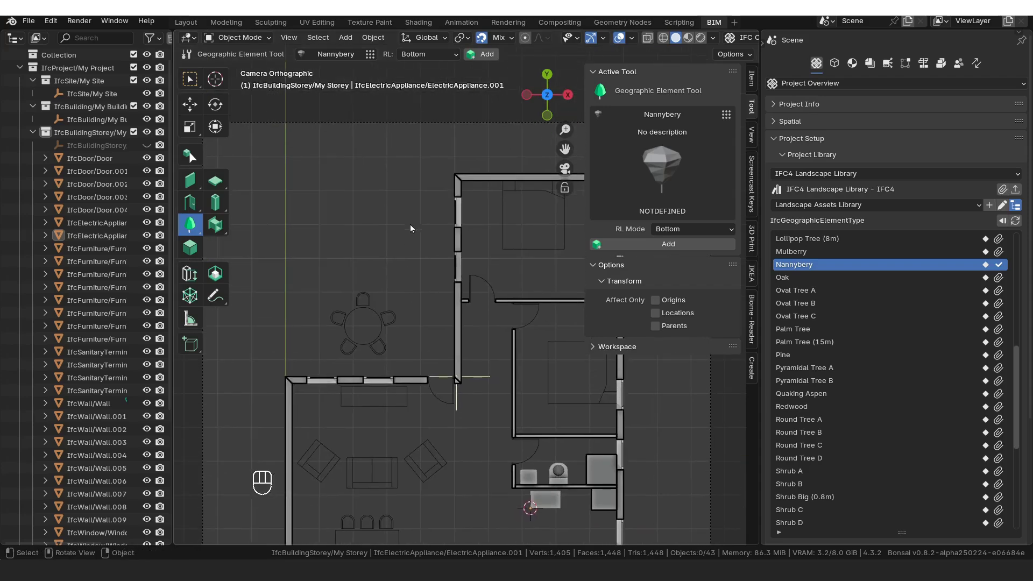
{"action": "key", "text": "shift+a"}
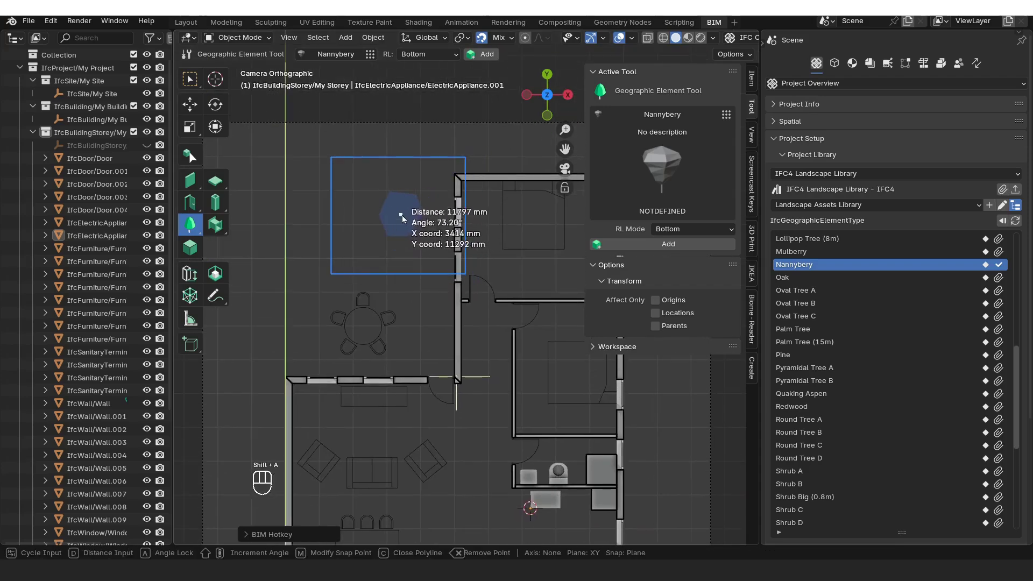
{"action": "left_click", "coordinate": [410, 215]}
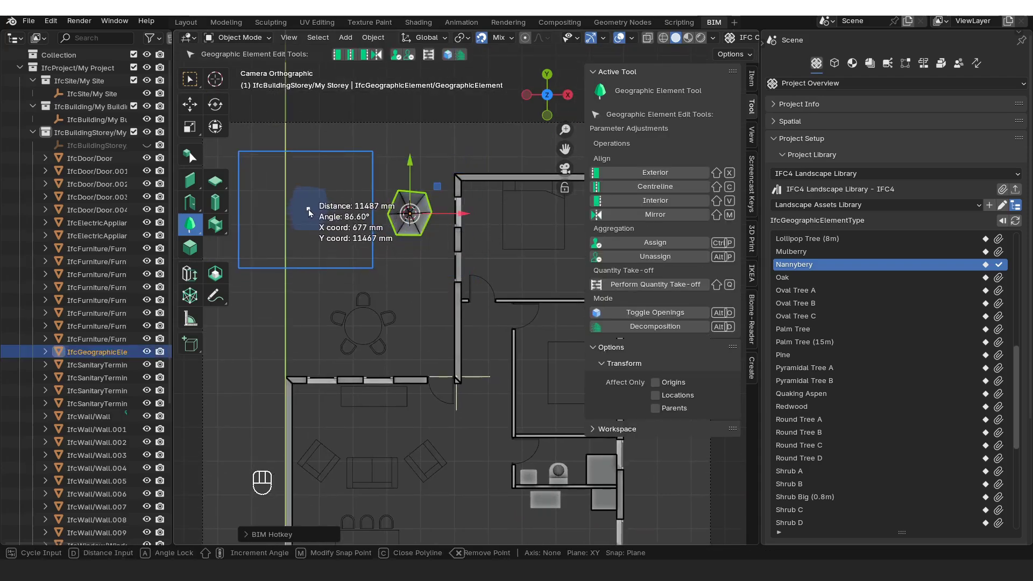
{"action": "left_click", "coordinate": [293, 214]}
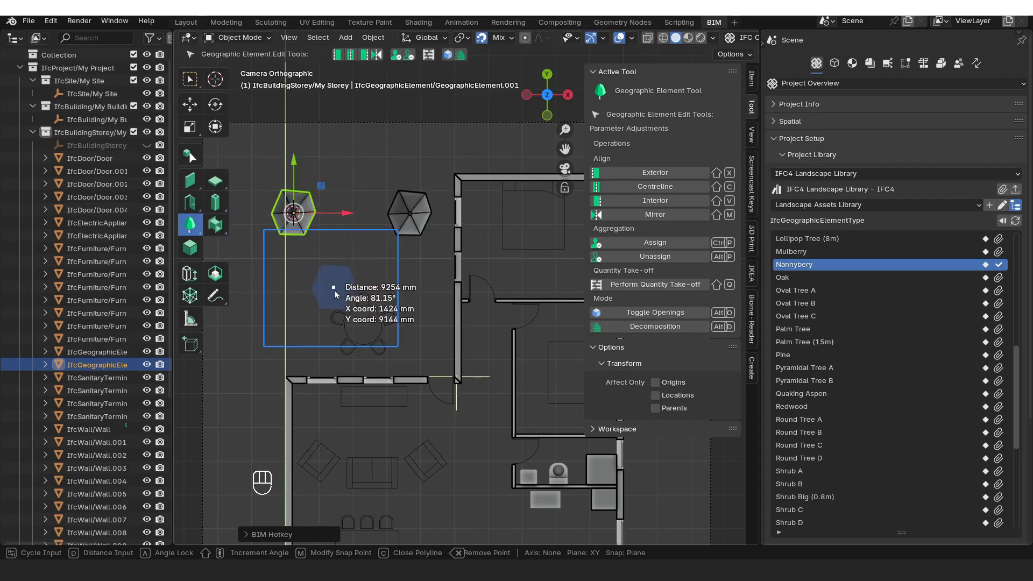
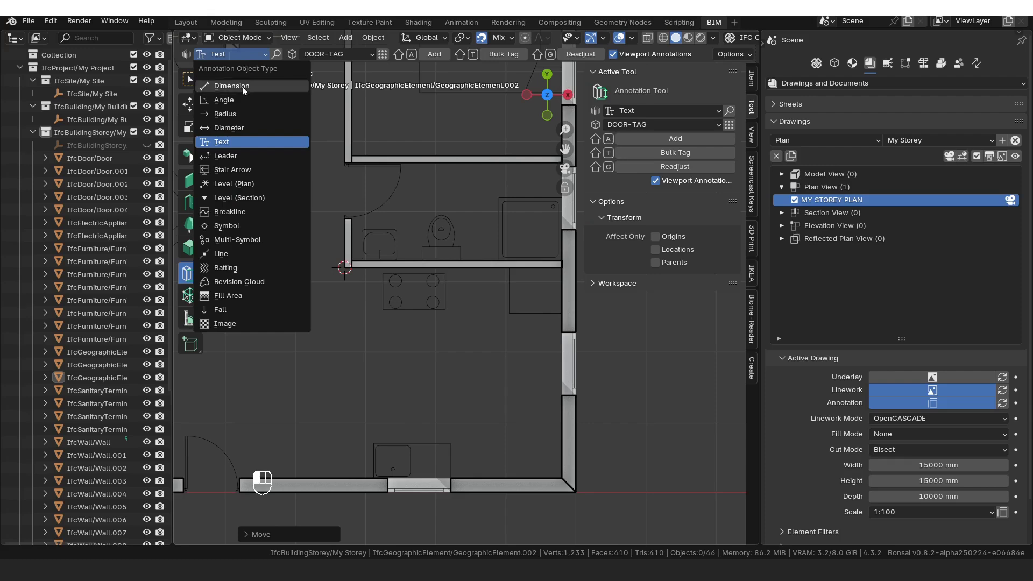
- Add a Line annotation of type THIN to the My Storey plan at the bathroom partition's corner
{"action": "left_click", "coordinate": [236, 254]}
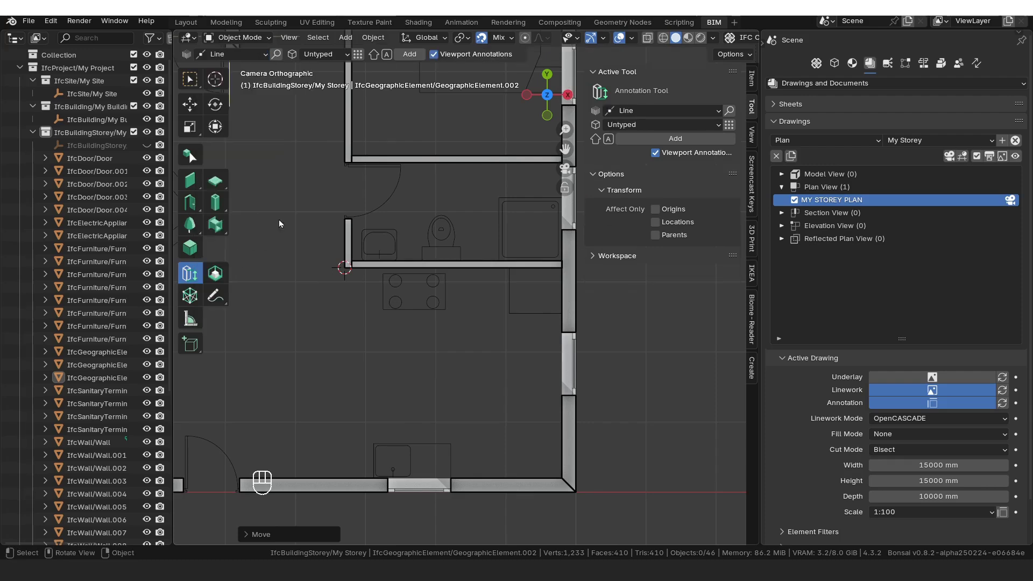
{"action": "left_click", "coordinate": [336, 56]}
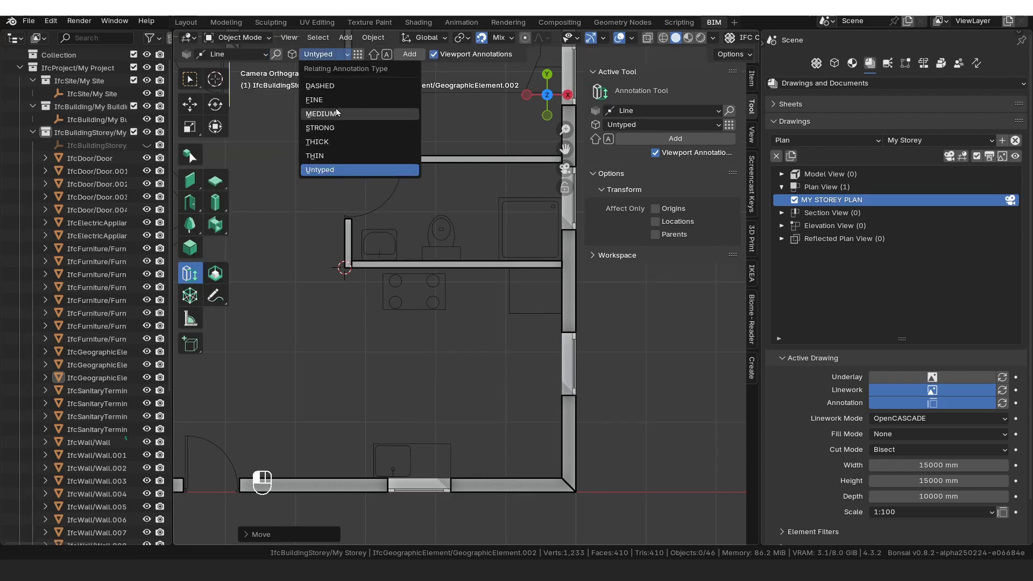
{"action": "left_click", "coordinate": [315, 155]}
{"action": "middle_click_drag", "start_coordinate": [418, 178], "coordinate": [406, 171], "text": "shift"}
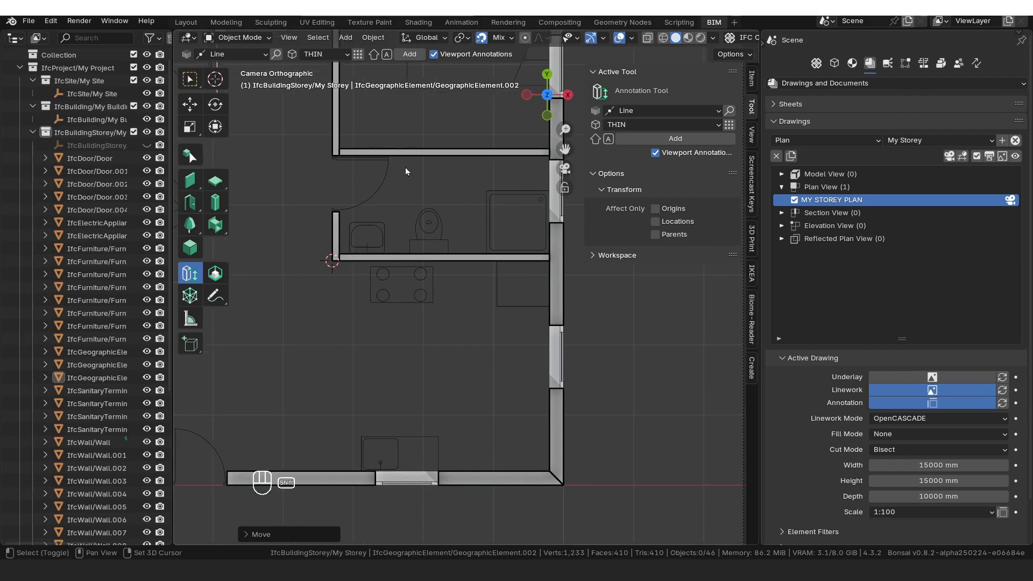
{"action": "left_click", "coordinate": [410, 54]}
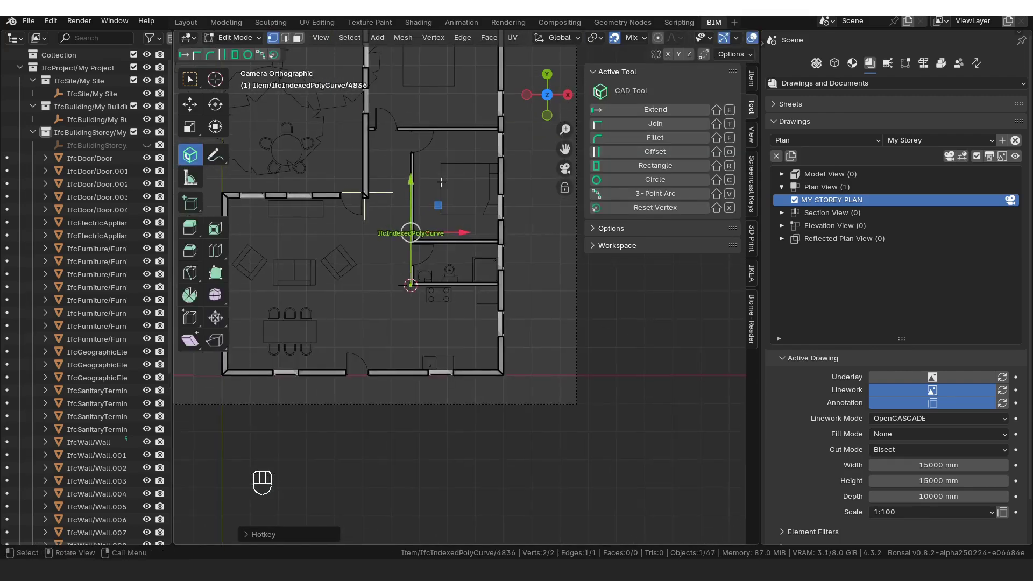
- Reposition the line's free end along Y to form the kitchen counter's side edge, reaching the cooktop's front edge
{"action": "middle_click_drag", "start_coordinate": [427, 251], "coordinate": [458, 241], "text": "shift"}
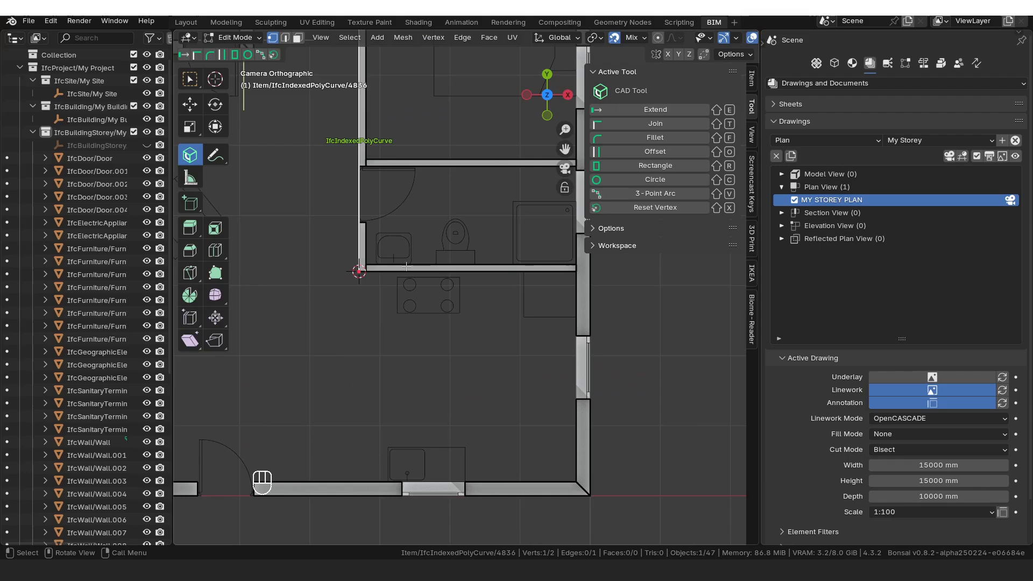
{"action": "key", "text": "g"}
{"action": "key", "text": "y"}
{"action": "left_click", "coordinate": [472, 273]}
{"action": "key", "text": "g"}
{"action": "key", "text": "y"}
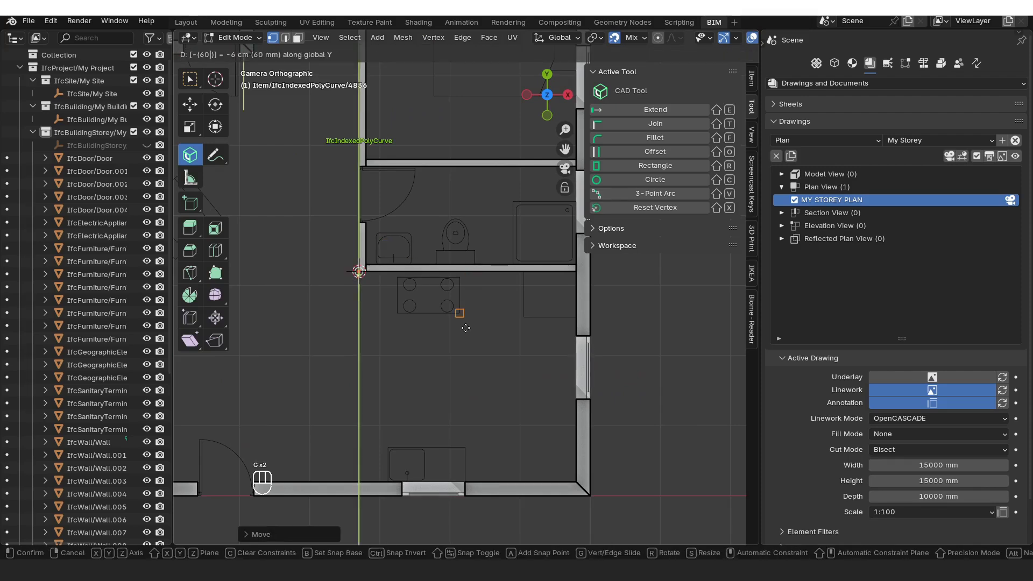
{"action": "left_click", "coordinate": [454, 355]}
- Extrude the counter's front edge along X to 50 mm short of the fridge, and close it back to the partition
{"action": "key", "text": "e"}
{"action": "key", "text": "x"}
{"action": "left_click", "coordinate": [519, 307]}
{"action": "key", "text": "g"}
{"action": "key", "text": "x"}
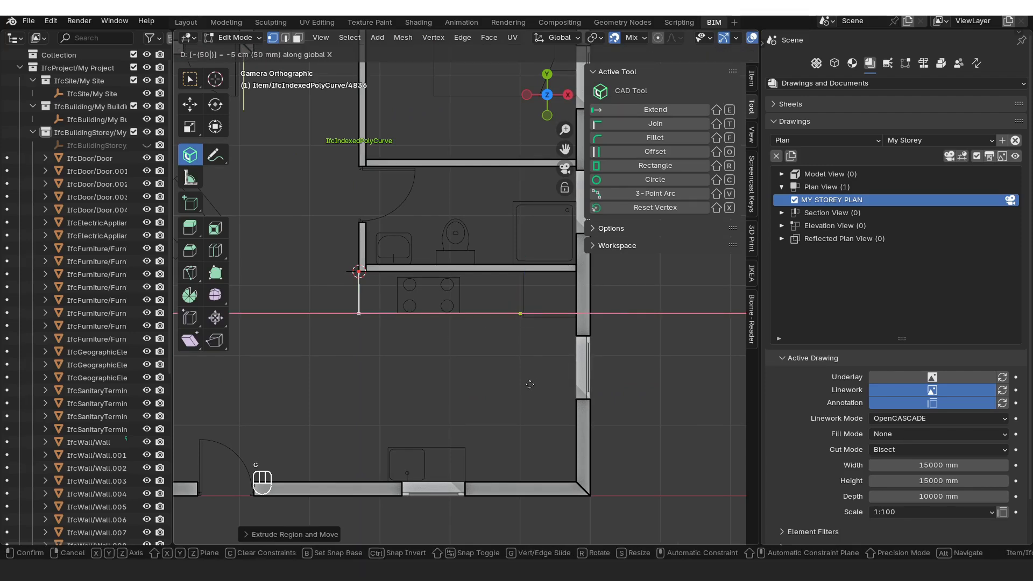
{"action": "left_click", "coordinate": [529, 384]}
{"action": "key", "text": "e"}
{"action": "left_click", "coordinate": [519, 271]}
{"action": "middle_click_drag", "start_coordinate": [520, 272], "coordinate": [494, 222], "text": "shift"}
- Duplicate the counter's front edge onto the sink wall's inner face and move the copy 600 mm along Y into the kitchen
{"action": "left_click_drag", "start_coordinate": [523, 256], "coordinate": [259, 314]}
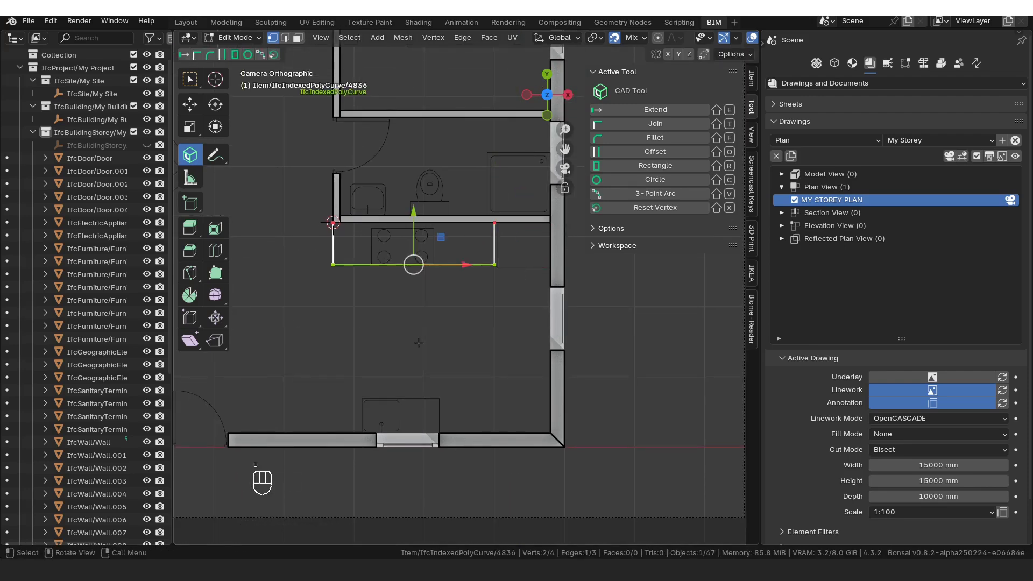
{"action": "key", "text": "shift+d"}
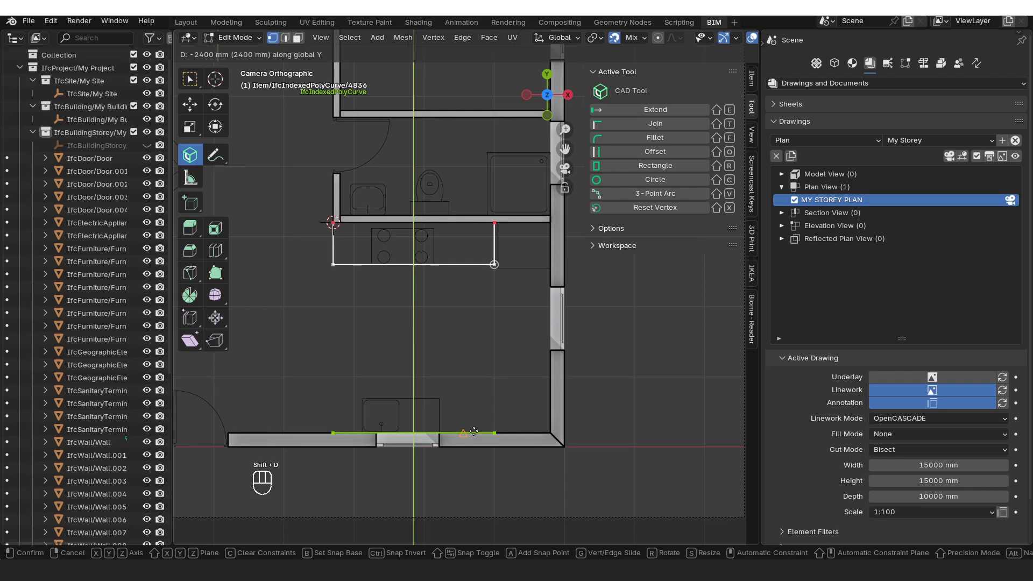
{"action": "left_click", "coordinate": [473, 432]}
{"action": "type", "text": "gy600"}
{"action": "key", "text": "Return"}
- Extend the sink counter's front edge to the exterior wall and extrude its opposite end down to the sink wall
{"action": "key", "text": "g"}
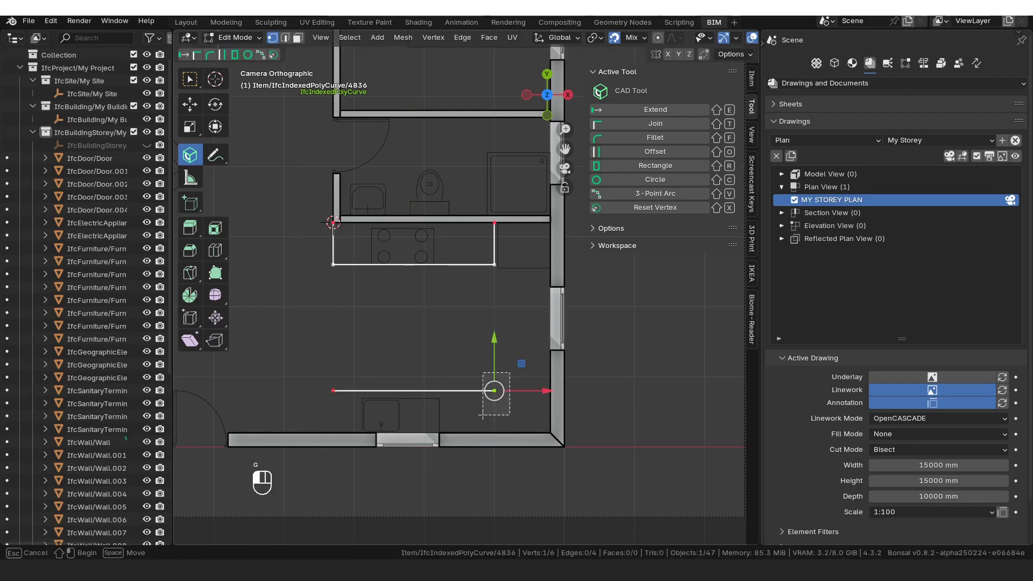
{"action": "key", "text": "x"}
{"action": "left_click", "coordinate": [556, 373]}
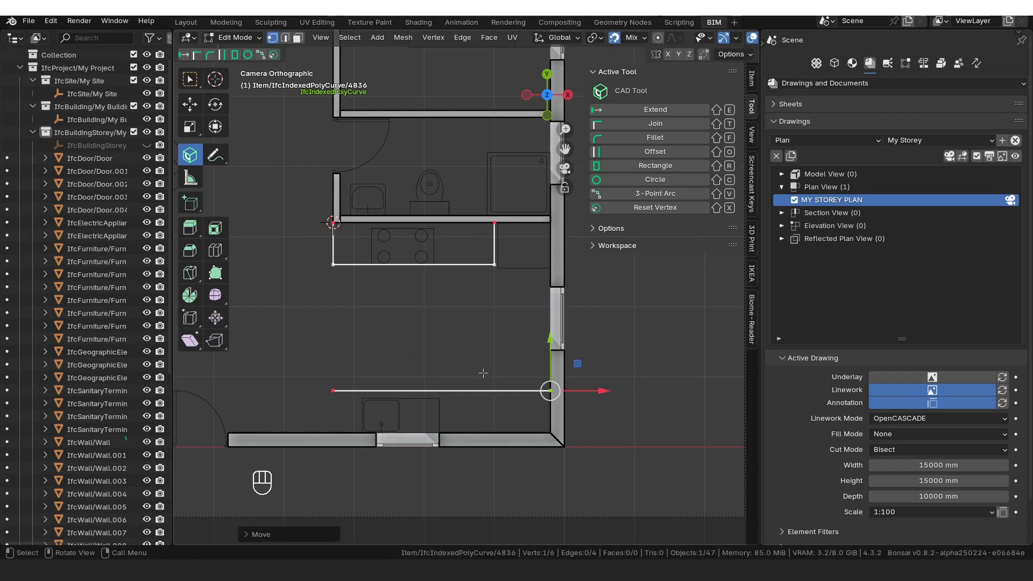
{"action": "left_click", "coordinate": [333, 390]}
{"action": "key", "text": "e"}
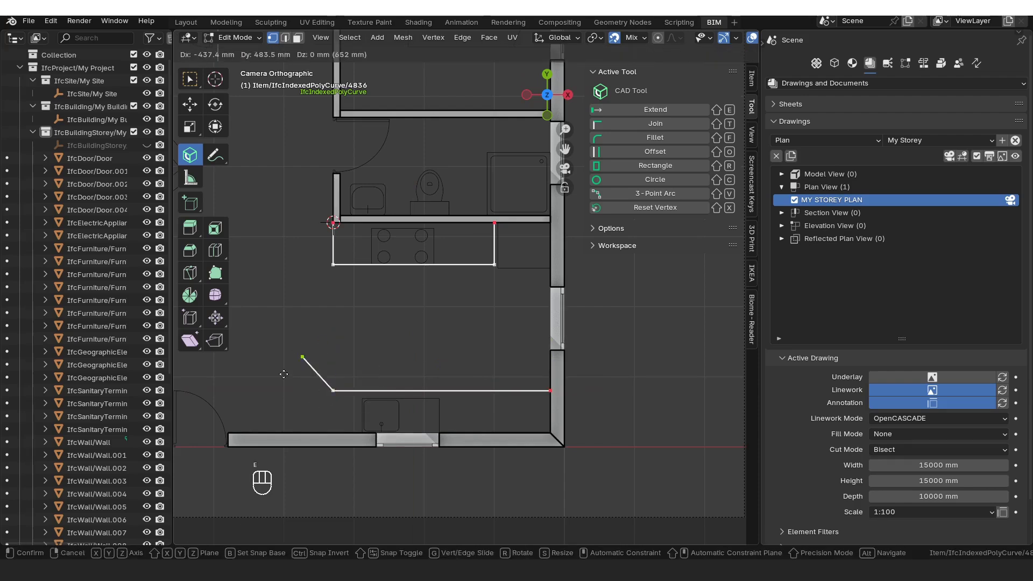
{"action": "left_click", "coordinate": [317, 436]}
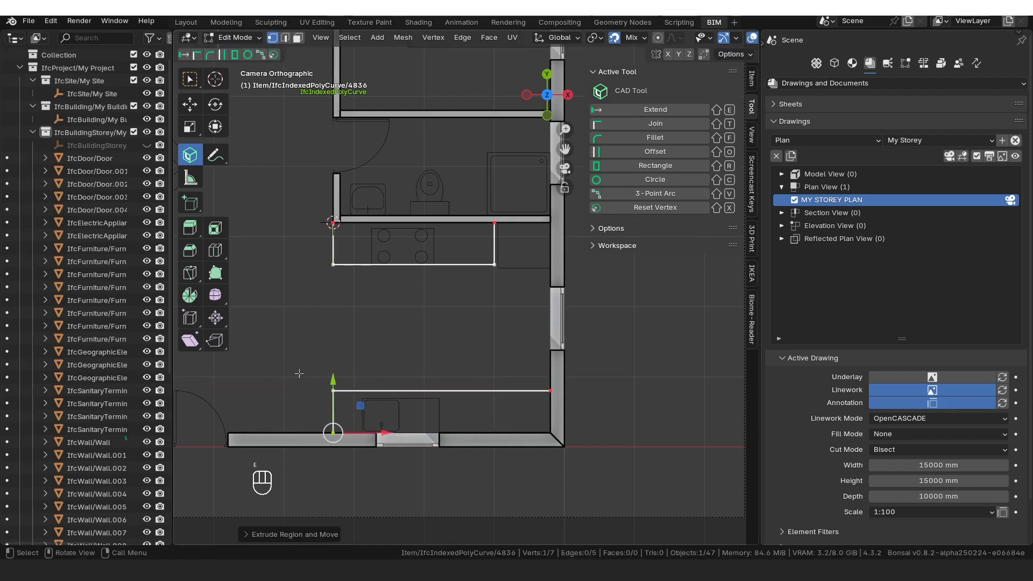
- Finish editing the counter linework, keeping the changes, and return to IFC Object Mode
{"action": "middle_click_drag", "start_coordinate": [298, 351], "coordinate": [449, 392], "text": "shift"}
{"action": "scroll", "coordinate": [449, 392], "scroll_direction": "down", "scroll_amount": 6}
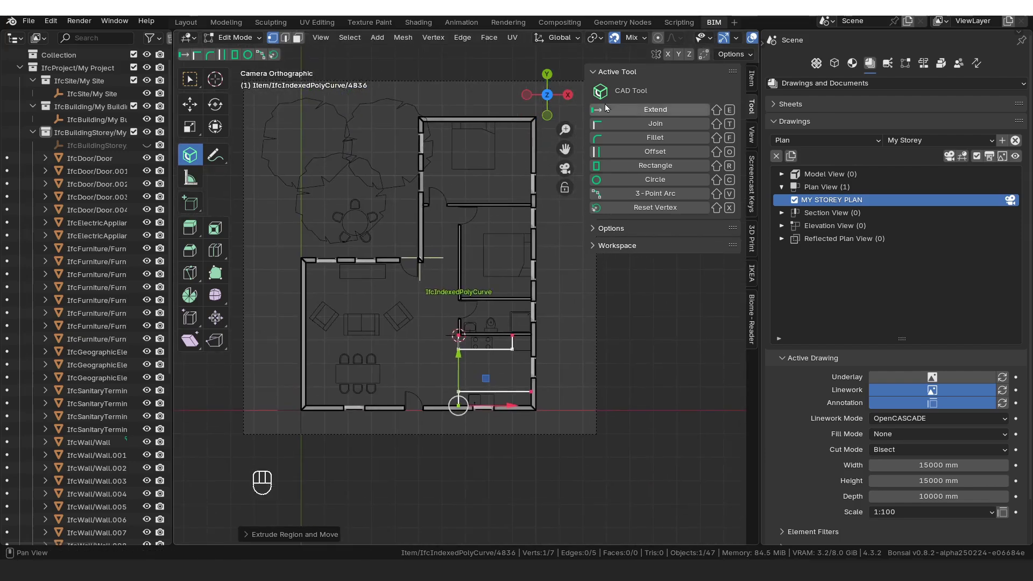
{"action": "scroll", "coordinate": [654, 40], "scroll_direction": "down", "scroll_amount": 5}
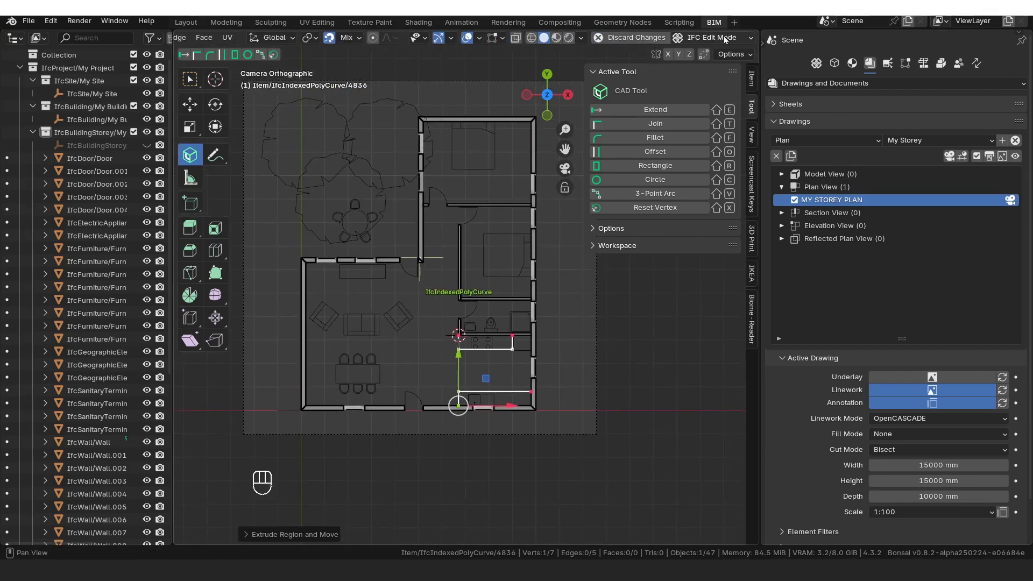
{"action": "key", "text": "Tab"}
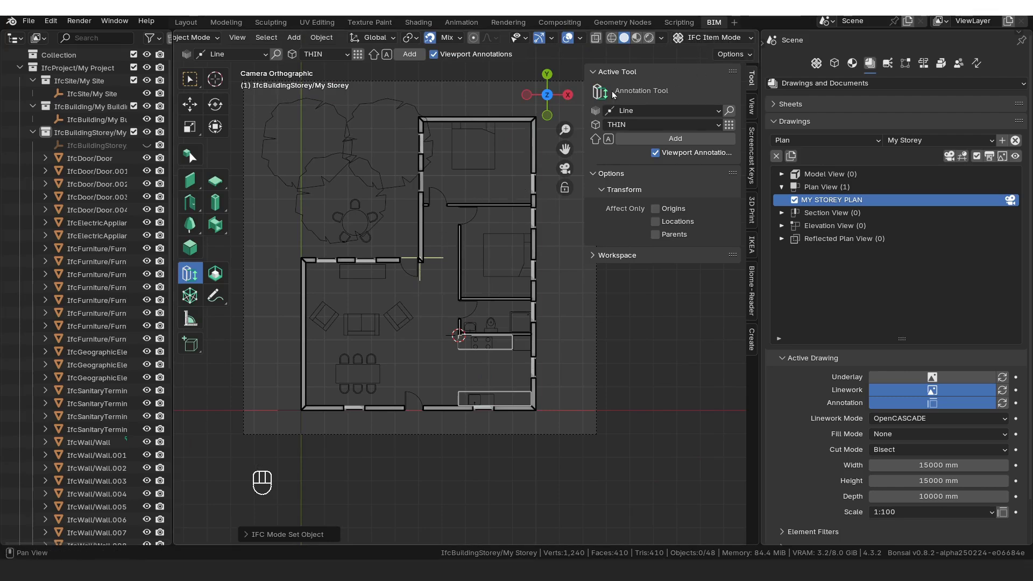
{"action": "key", "text": "Tab"}
{"action": "left_click", "coordinate": [712, 38]}
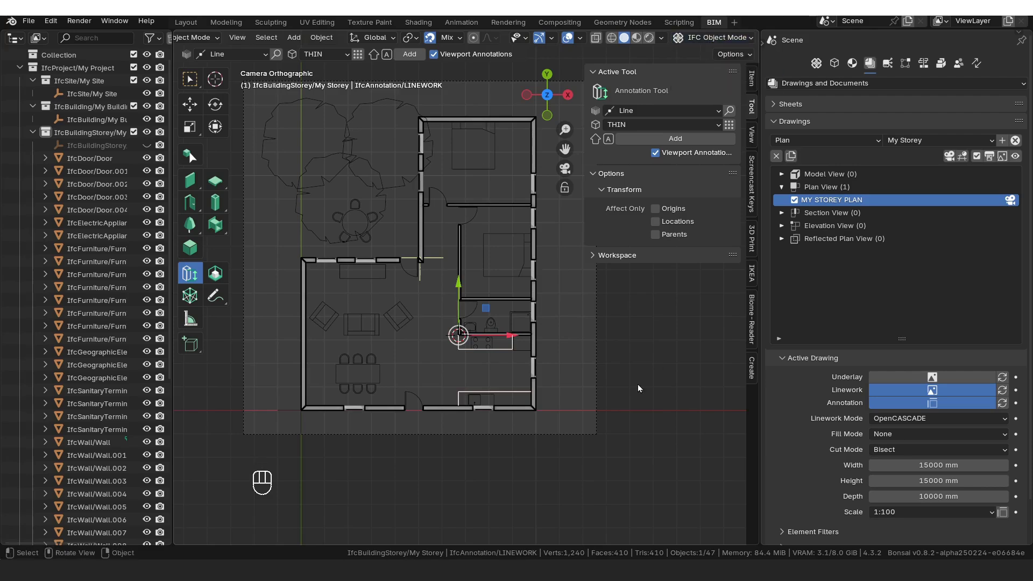
- Deselect the linework, regenerate the MY STOREY PLAN drawing and open the output
{"action": "left_click", "coordinate": [489, 295]}
{"action": "scroll", "coordinate": [489, 295], "scroll_direction": "up", "scroll_amount": 3}
{"action": "scroll", "coordinate": [489, 295], "scroll_direction": "down", "scroll_amount": 3}
{"action": "middle_click_drag", "start_coordinate": [489, 295], "coordinate": [471, 338], "text": "shift"}
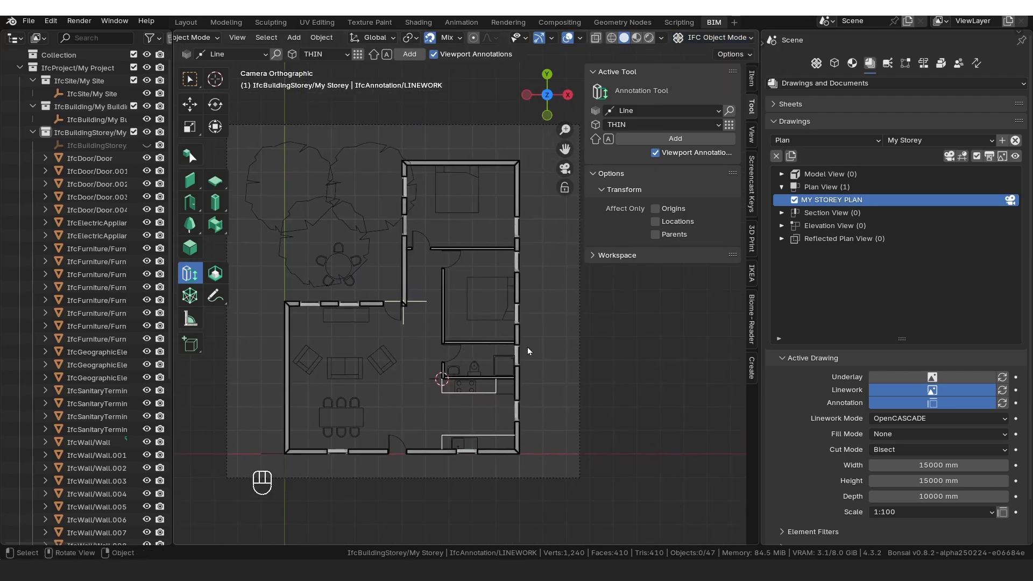
{"action": "left_click", "coordinate": [989, 161]}
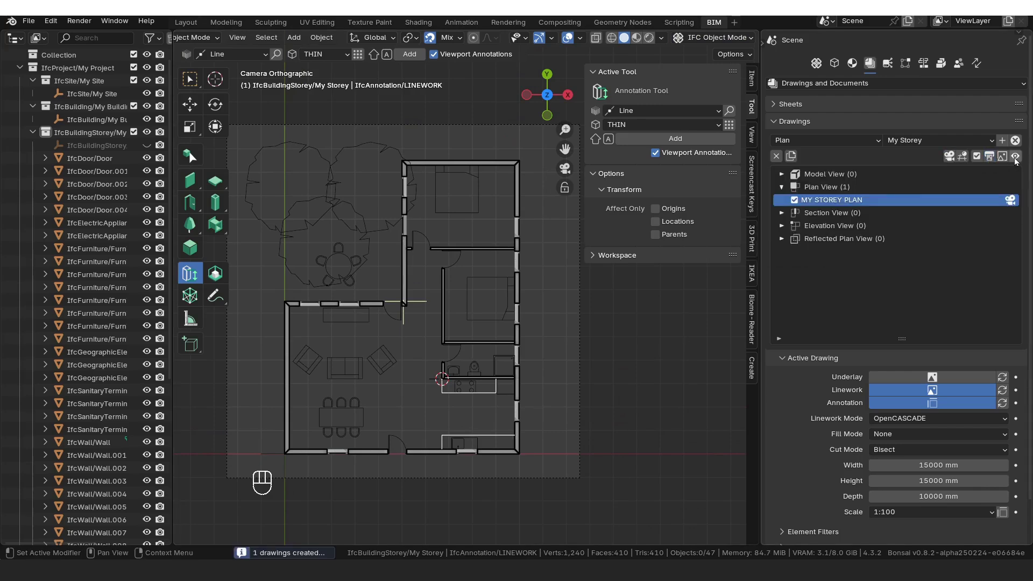
{"action": "left_click", "coordinate": [1016, 162]}
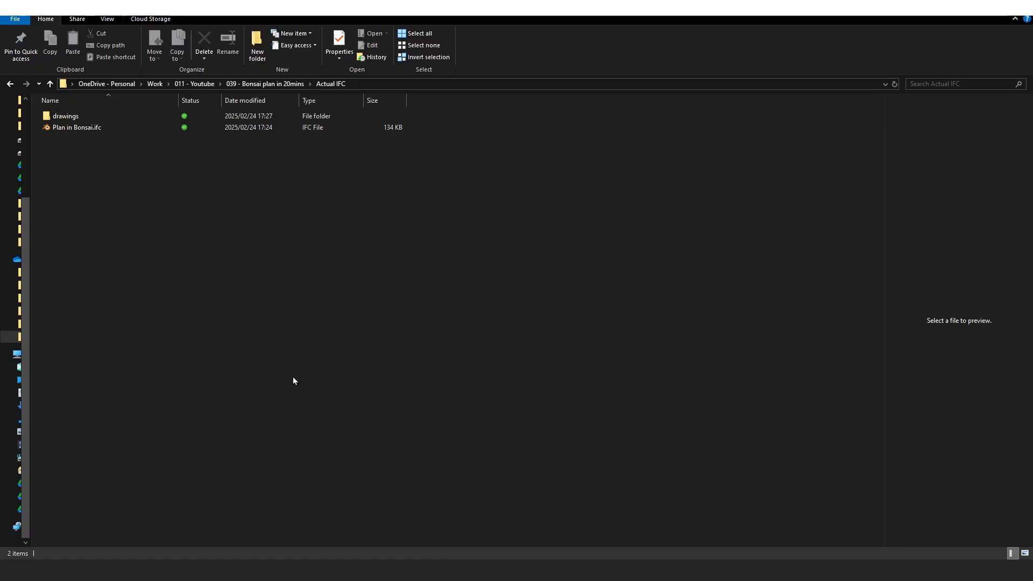
- In File Explorer, open the project's drawings folder and preview MY STOREY PLAN.svg in an enlarged preview area
{"action": "left_click", "coordinate": [108, 131]}
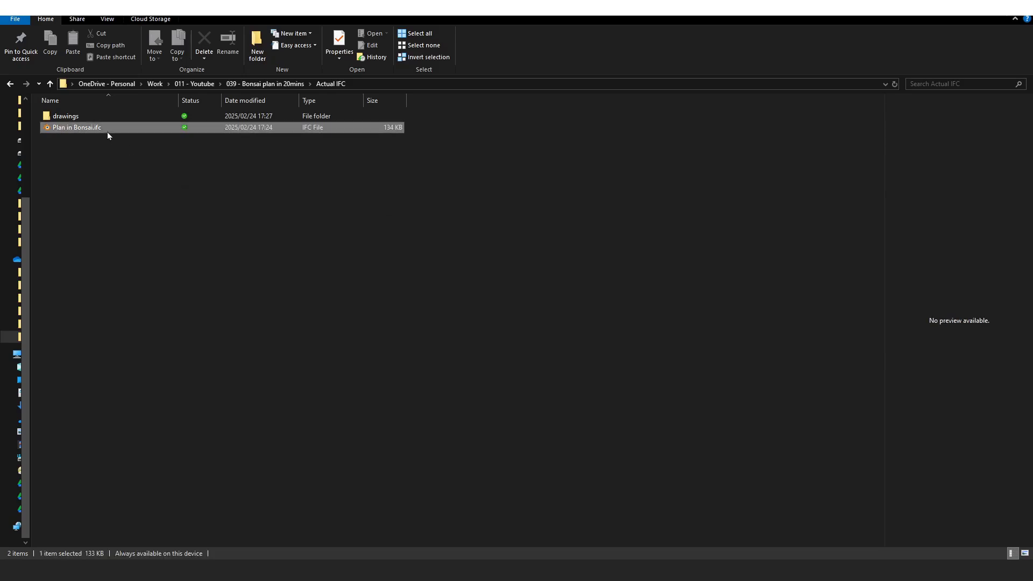
{"action": "left_click", "coordinate": [110, 167]}
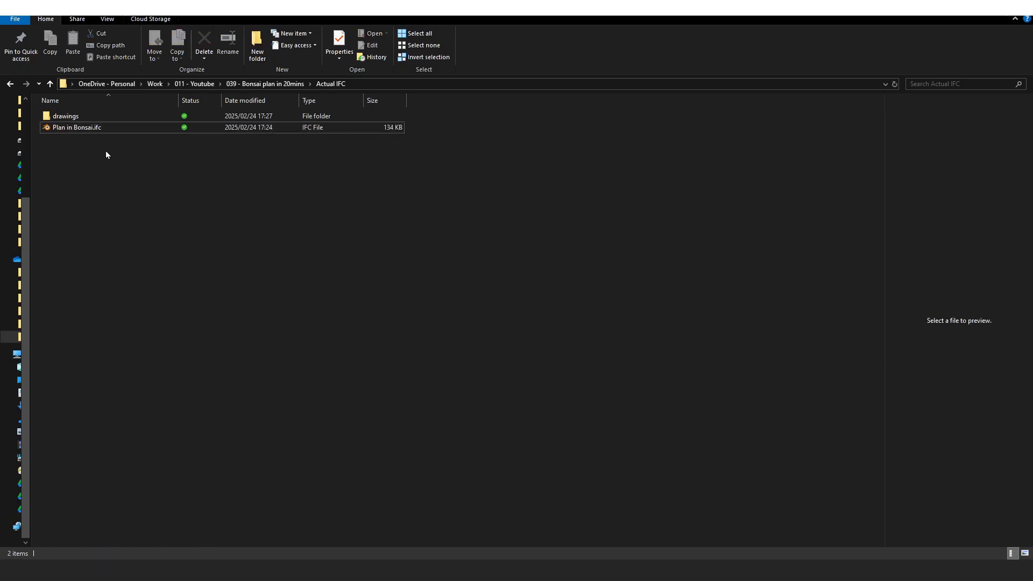
{"action": "left_click", "coordinate": [94, 120]}
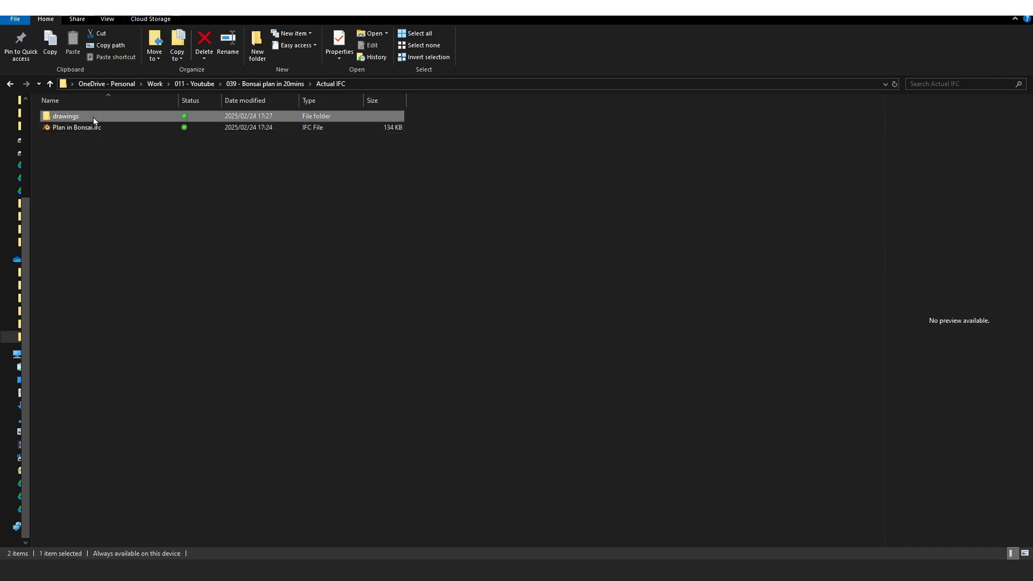
{"action": "double_click", "coordinate": [94, 121]}
{"action": "left_click", "coordinate": [95, 141]}
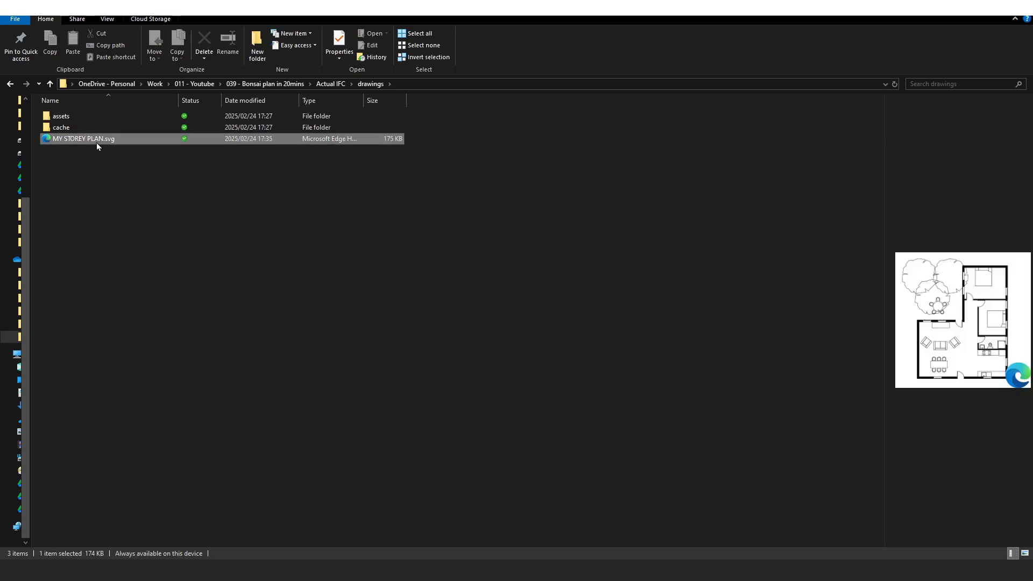
{"action": "left_click_drag", "start_coordinate": [885, 275], "coordinate": [656, 310]}
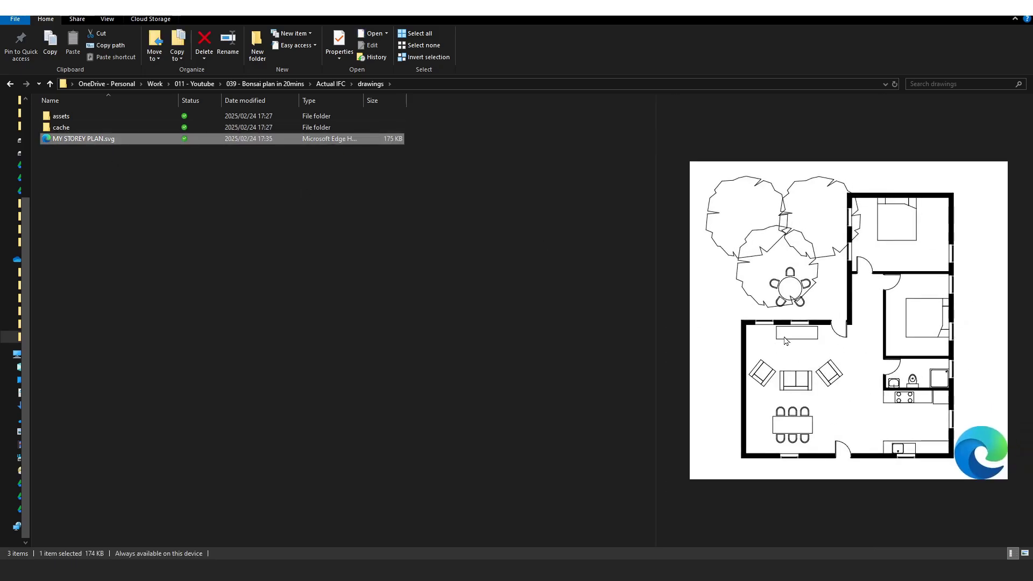
- Open the assets folder inside drawings and preview the default.css stylesheet
{"action": "left_click", "coordinate": [275, 237]}
{"action": "double_click", "coordinate": [102, 117]}
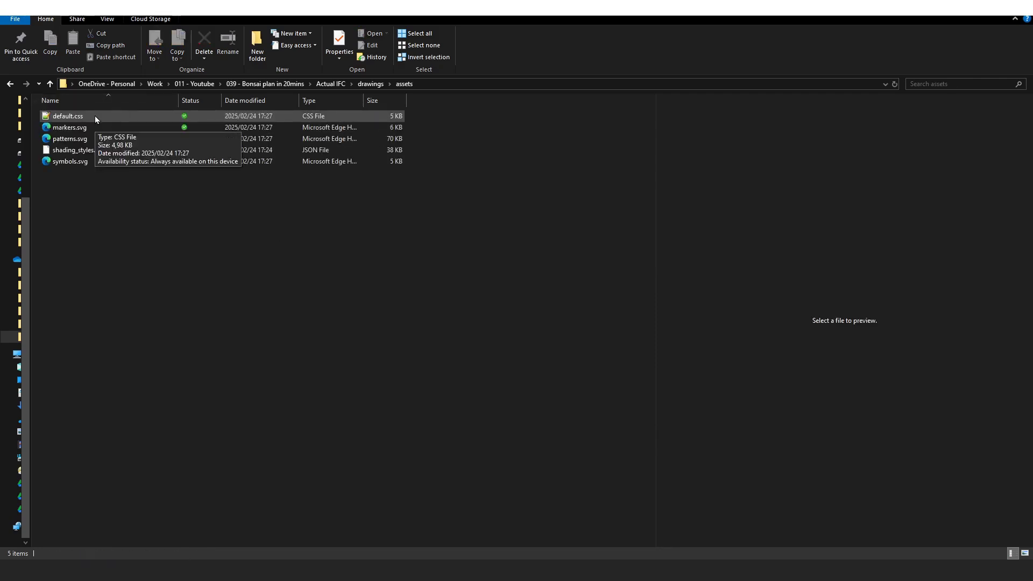
{"action": "left_click", "coordinate": [133, 122]}
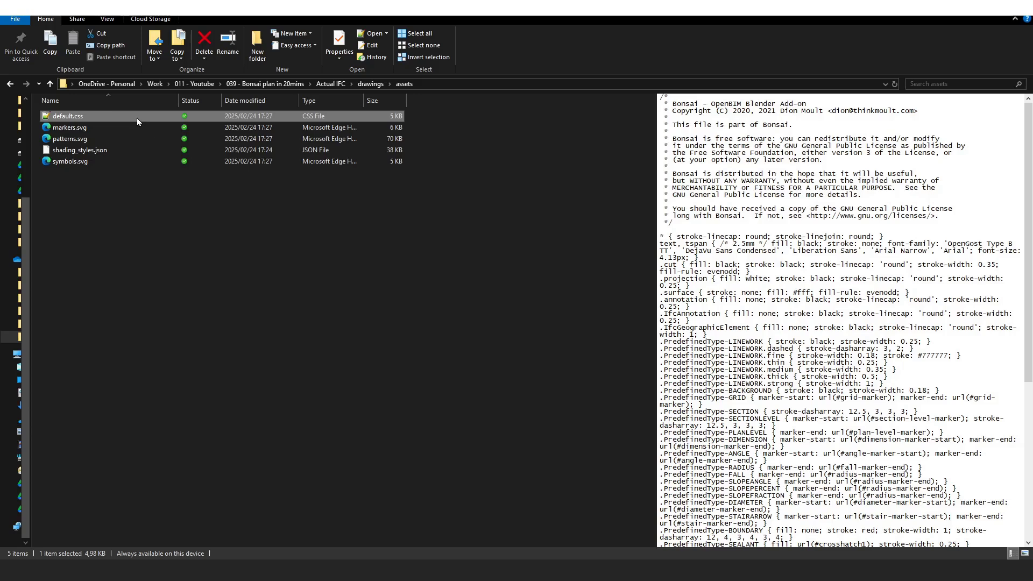
- Open default.css in Notepad and look through its general style rules down to the .IfcGeographicElement rule
{"action": "right_click", "coordinate": [137, 117]}
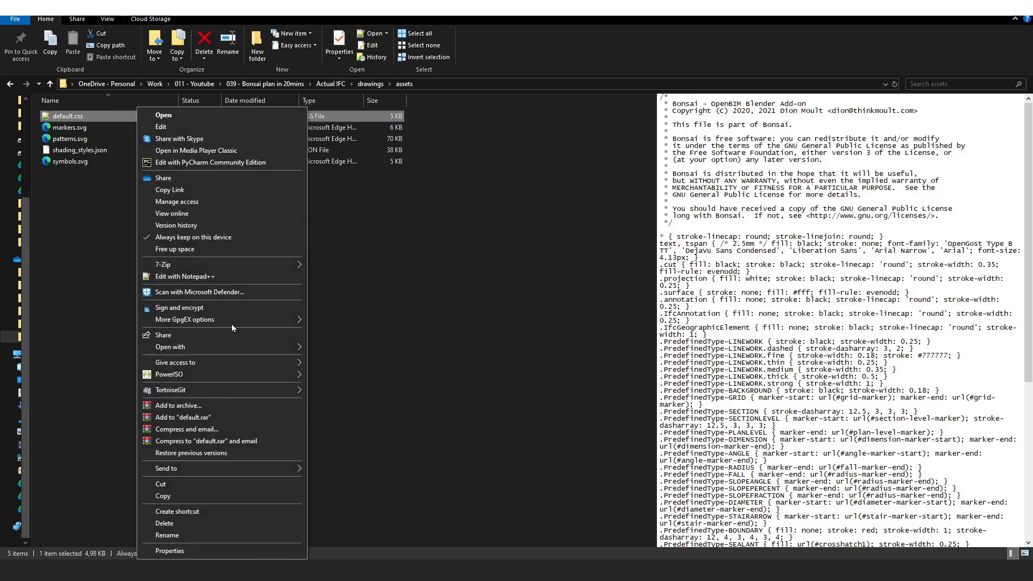
{"action": "mouse_move", "coordinate": [255, 347]}
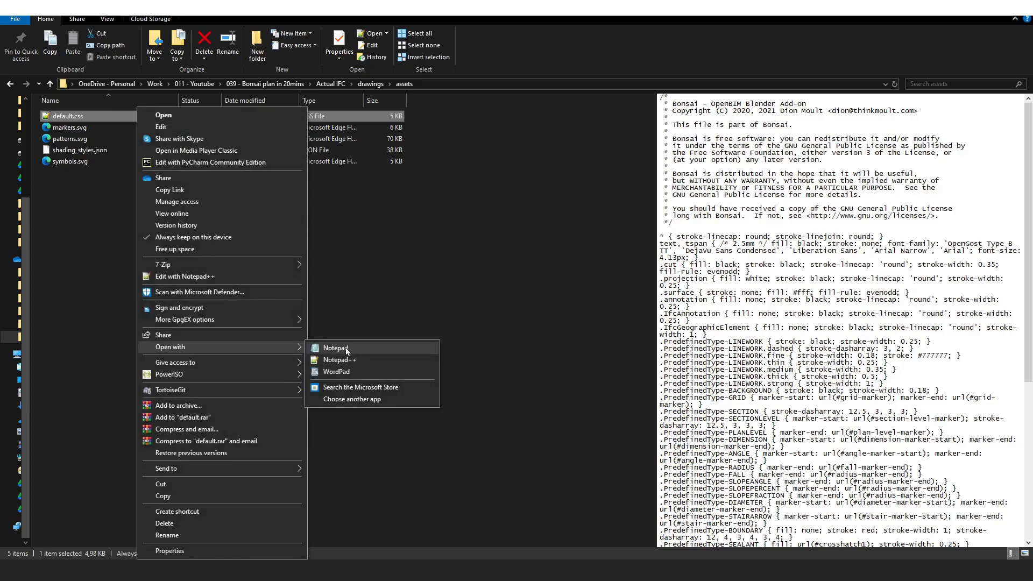
{"action": "left_click", "coordinate": [347, 352]}
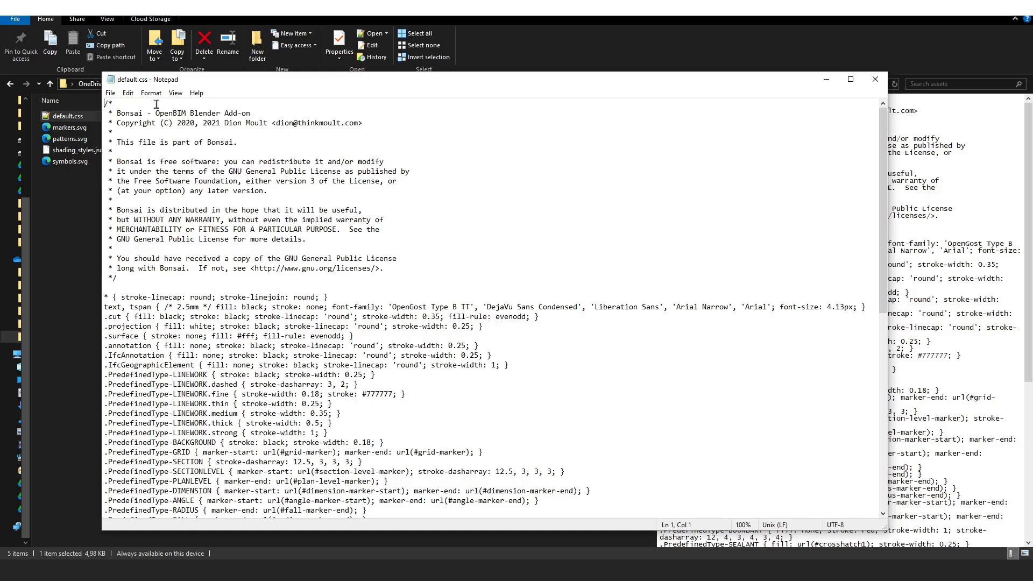
{"action": "left_click_drag", "start_coordinate": [105, 366], "coordinate": [517, 366]}
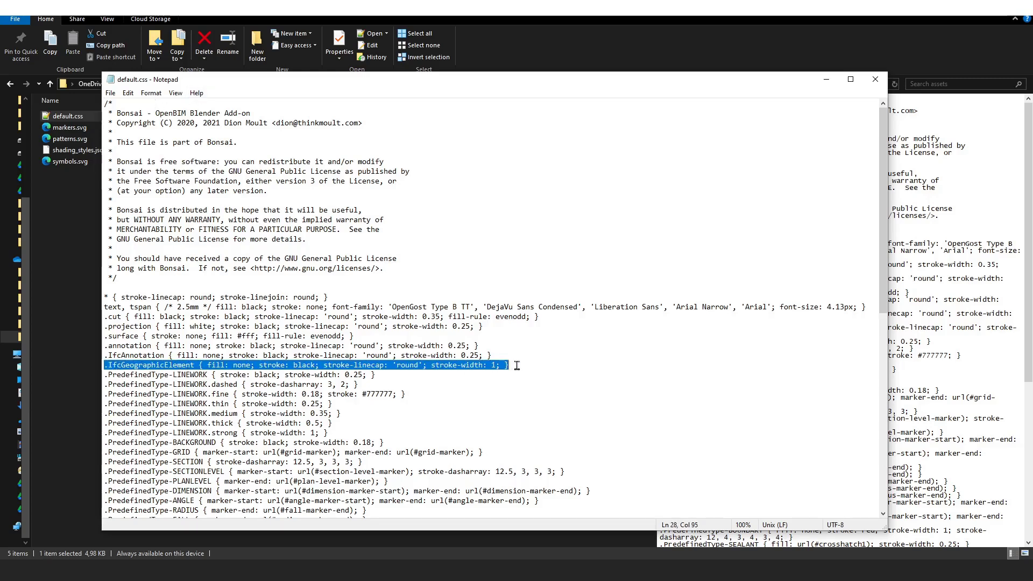
{"action": "left_click_drag", "start_coordinate": [426, 278], "coordinate": [103, 101]}
{"action": "left_click_drag", "start_coordinate": [105, 297], "coordinate": [466, 354]}
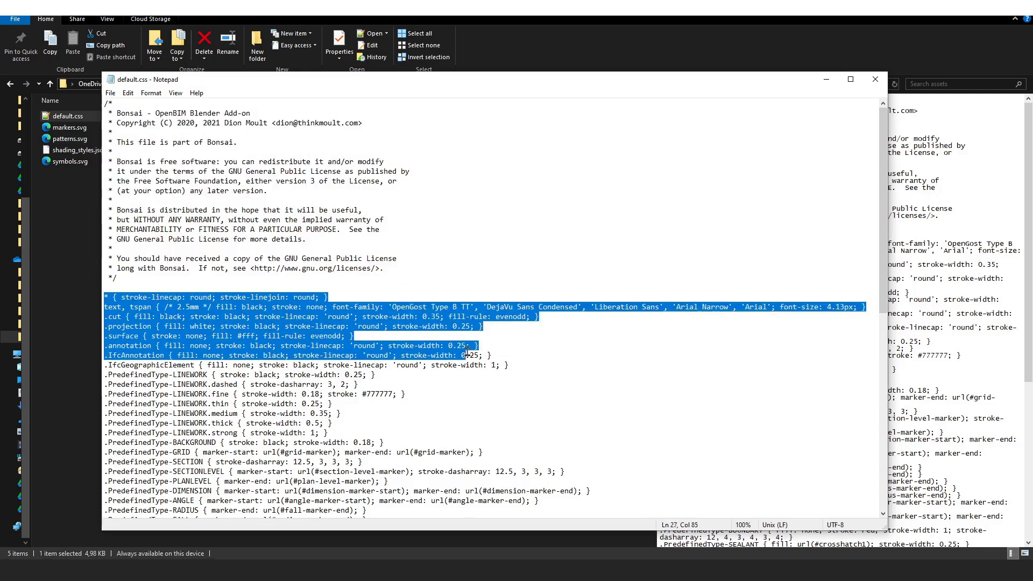
{"action": "left_click", "coordinate": [110, 364]}
{"action": "mouse_move", "coordinate": [109, 356]}
{"action": "left_mouse_down"}
{"action": "mouse_move", "coordinate": [165, 357]}
{"action": "mouse_move", "coordinate": [160, 366]}
{"action": "mouse_move", "coordinate": [193, 370]}
{"action": "mouse_move", "coordinate": [353, 357]}
{"action": "mouse_move", "coordinate": [499, 361]}
{"action": "mouse_move", "coordinate": [491, 364]}
{"action": "left_mouse_up"}
- Set the stroke-width of the .IfcGeographicElement rule to .2 and save the stylesheet
{"action": "left_click", "coordinate": [228, 366]}
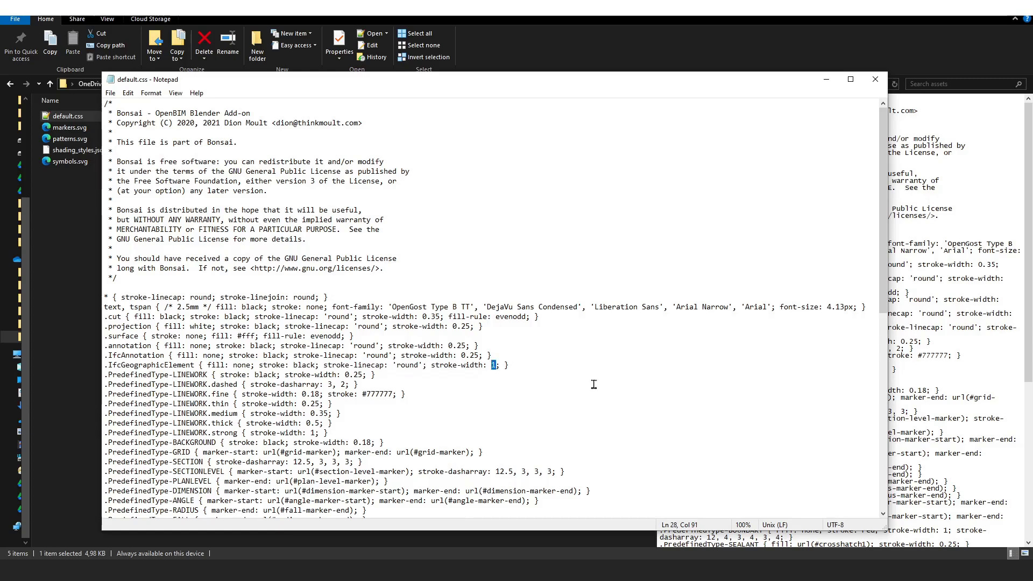
{"action": "type", "text": ".2"}
{"action": "key", "text": "shift+Left"}
{"action": "key", "text": "shift+Left"}
{"action": "left_click", "coordinate": [546, 366]}
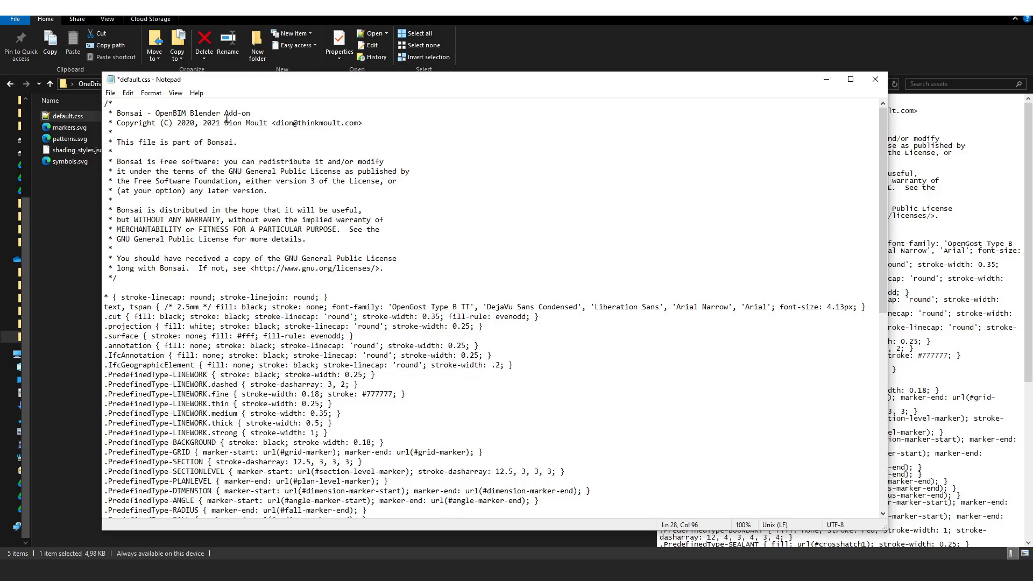
{"action": "left_click", "coordinate": [112, 94]}
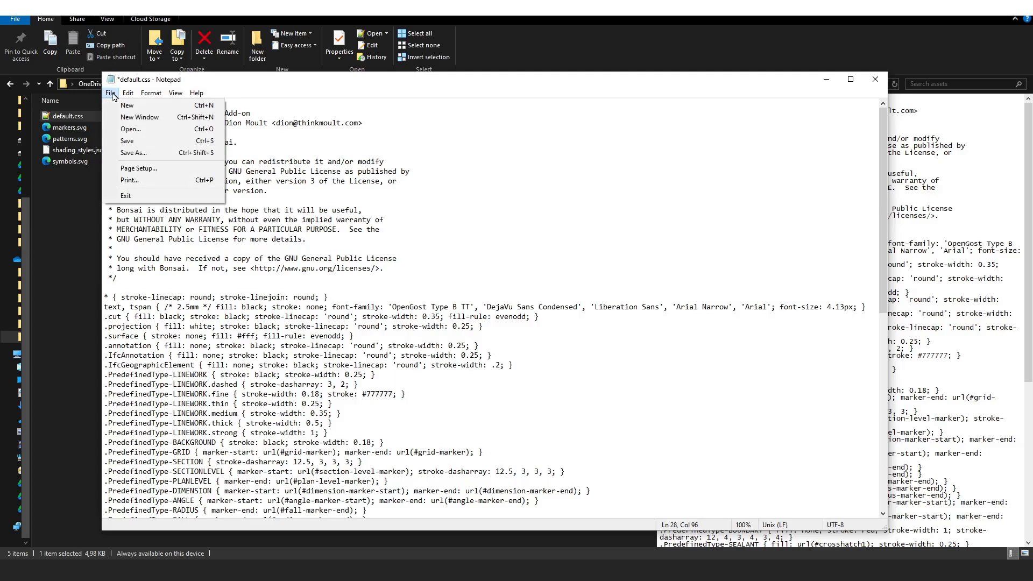
{"action": "left_click", "coordinate": [150, 147]}
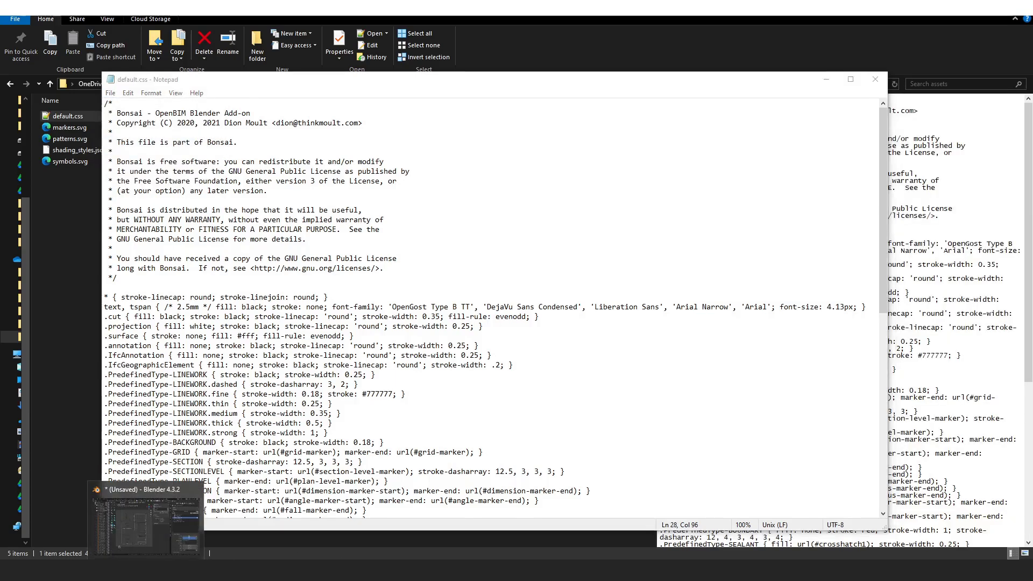
- Switch back to Blender, regenerate the MY STOREY PLAN drawing and open the output
{"action": "left_click", "coordinate": [145, 517]}
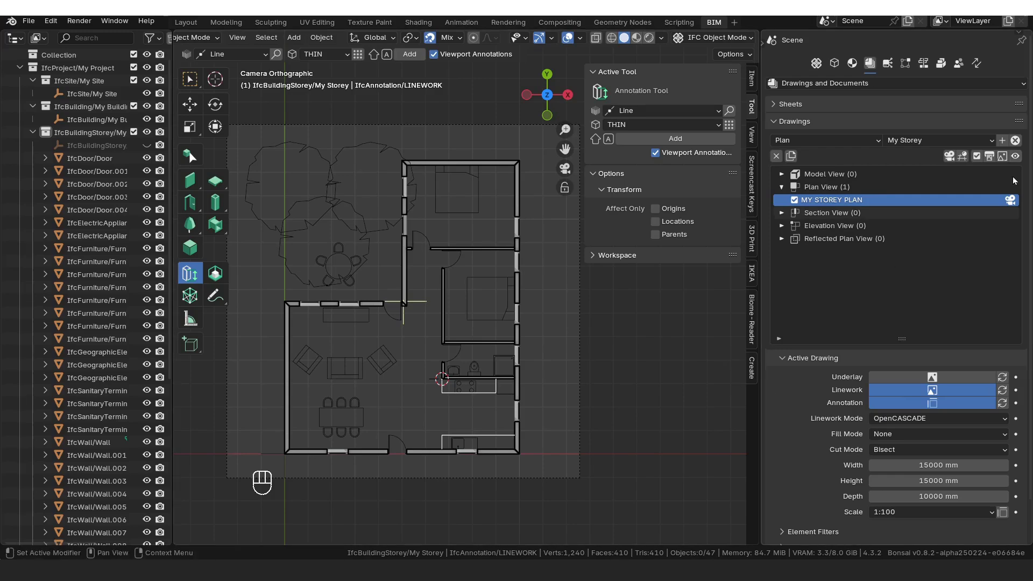
{"action": "left_click", "coordinate": [950, 156]}
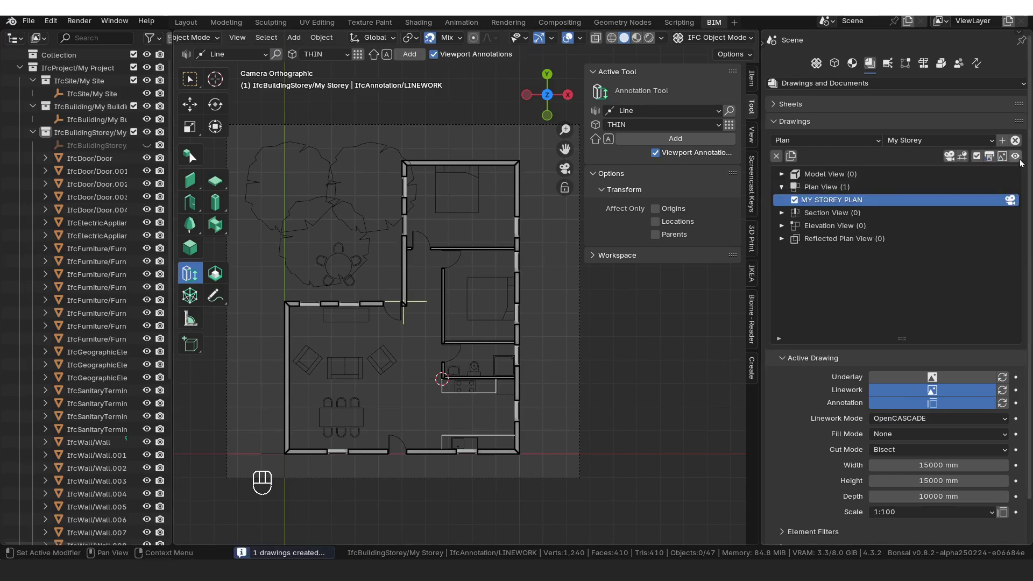
{"action": "left_click", "coordinate": [1017, 161]}
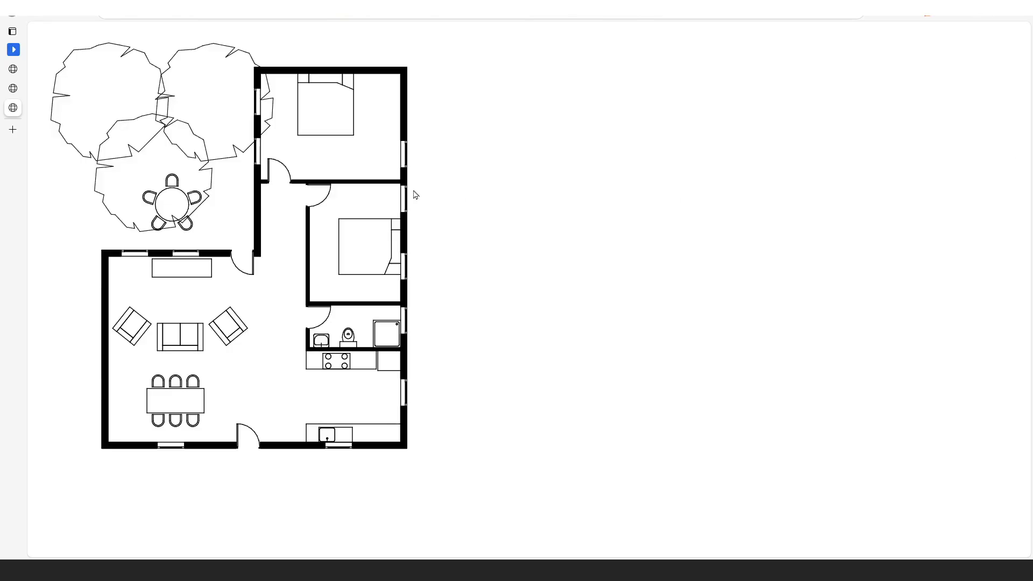